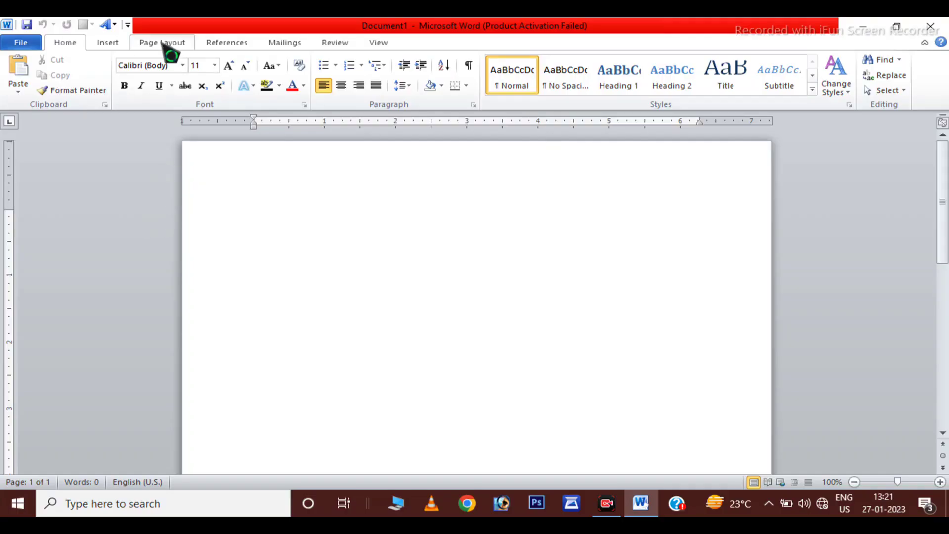
- Set the page to Narrow 0.5-inch margins and landscape orientation
left_click(162, 42)
left_click(112, 74)
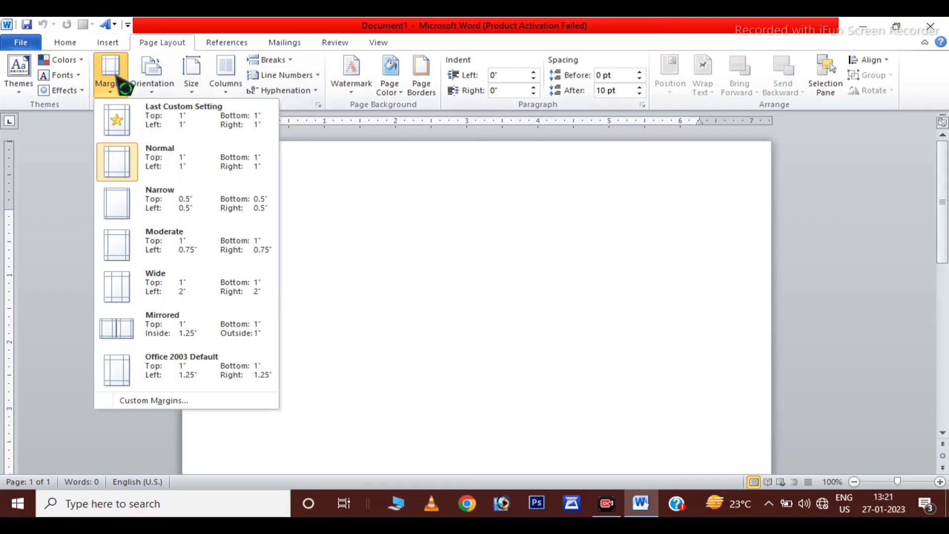
left_click(141, 197)
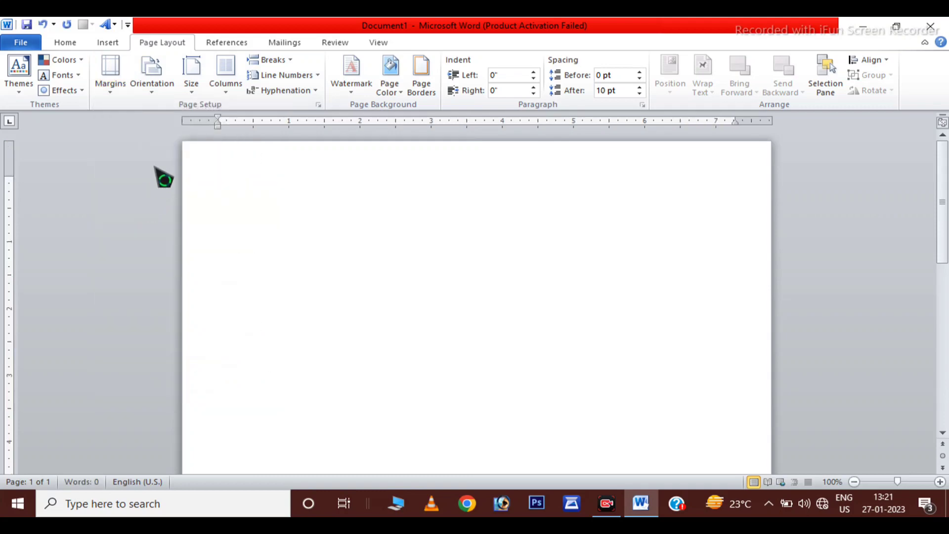
left_click(165, 86)
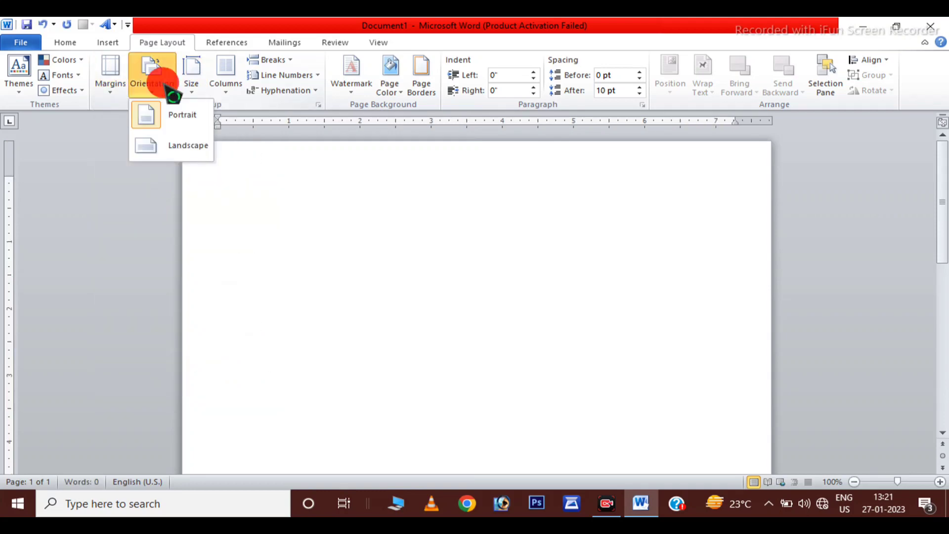
left_click(175, 149)
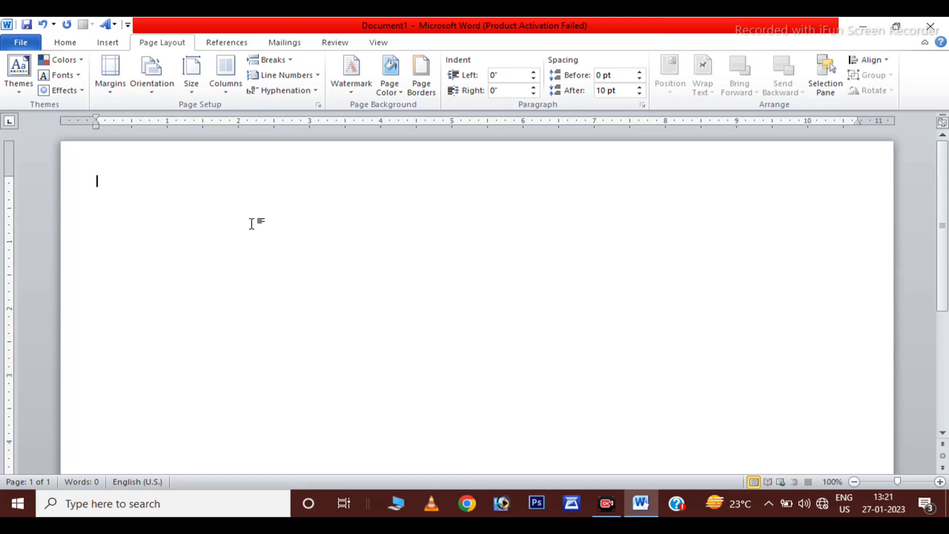
scroll(251, 223, "down", 1, "ctrl")
scroll(251, 224, "down", 1, "ctrl")
scroll(252, 223, "down", 1, "ctrl")
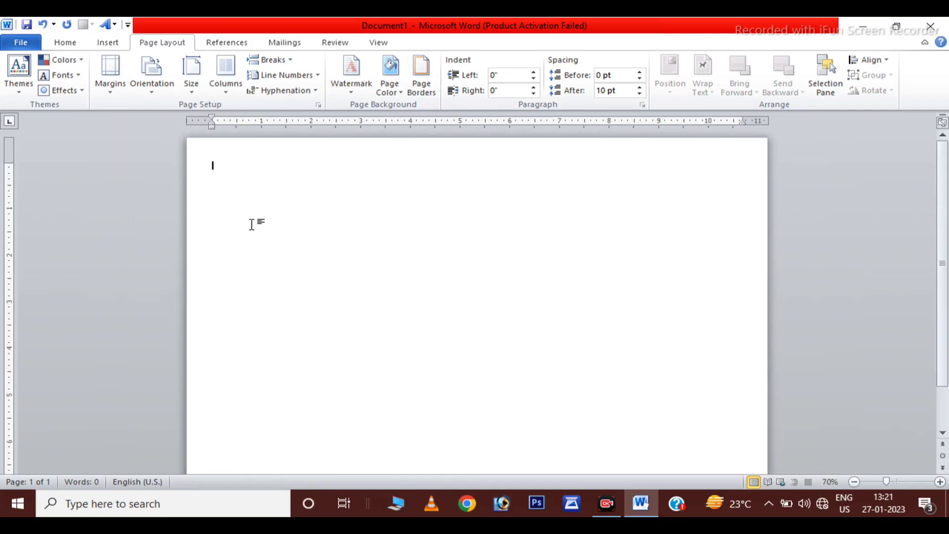
scroll(251, 223, "down", 1, "ctrl")
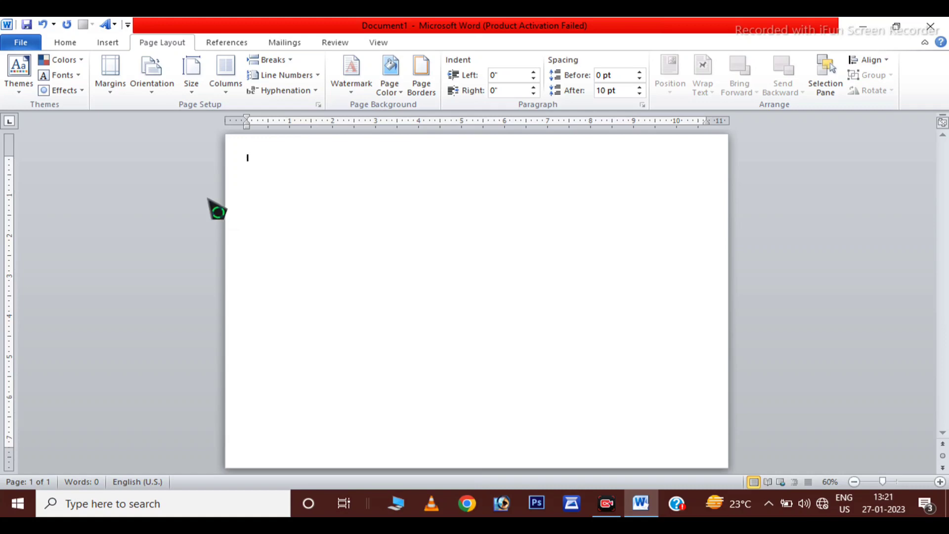
- Draw a rounded rectangle covering the whole page and make its corners less rounded
left_click(108, 43)
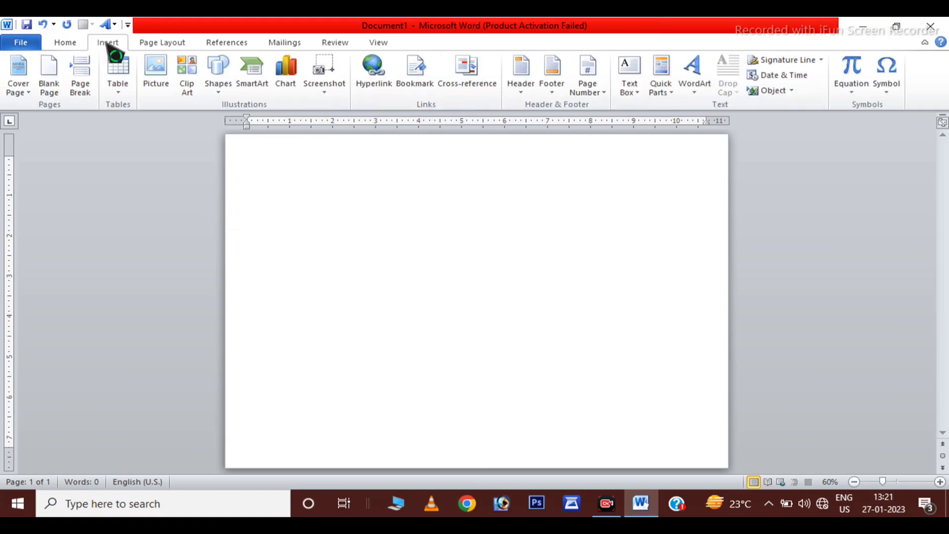
left_click(219, 79)
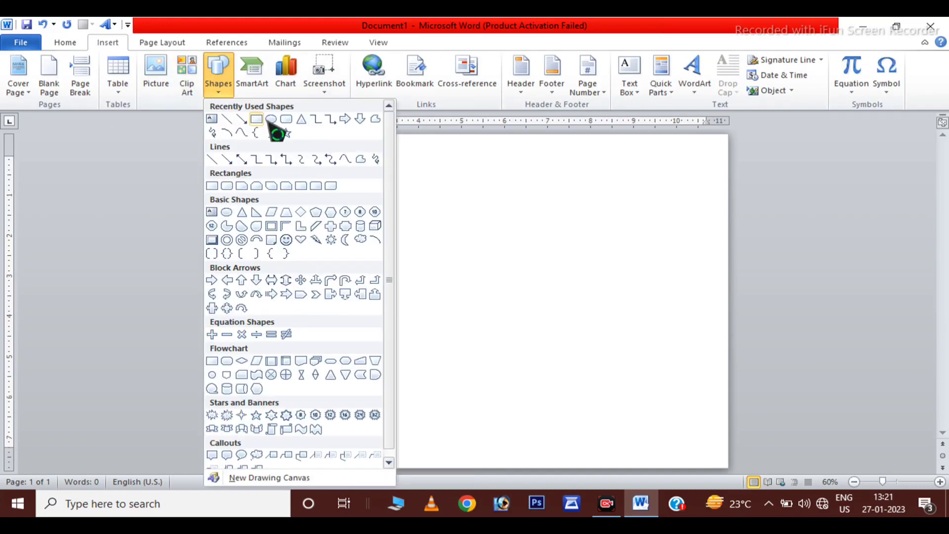
left_click(287, 120)
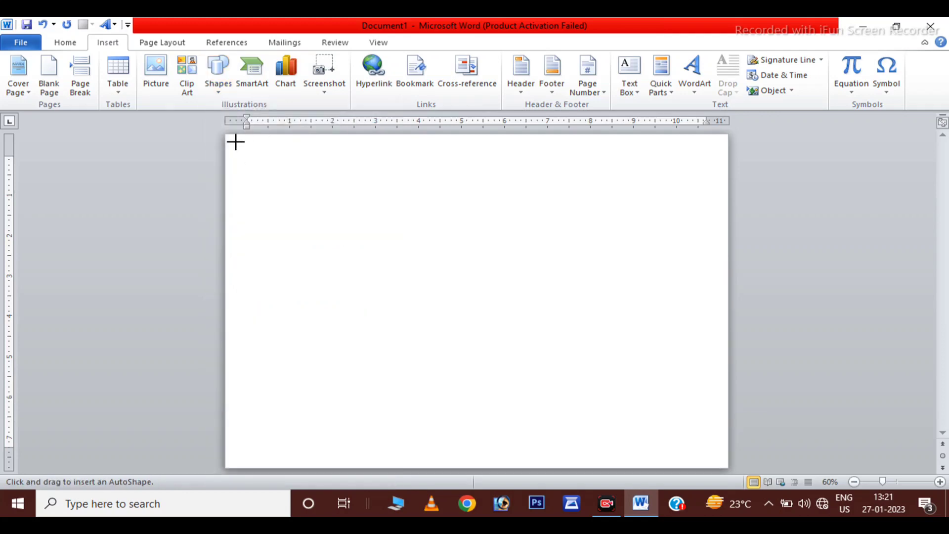
mouse_move(236, 142)
left_mouse_down()
mouse_move(689, 461)
mouse_move(715, 460)
left_mouse_up()
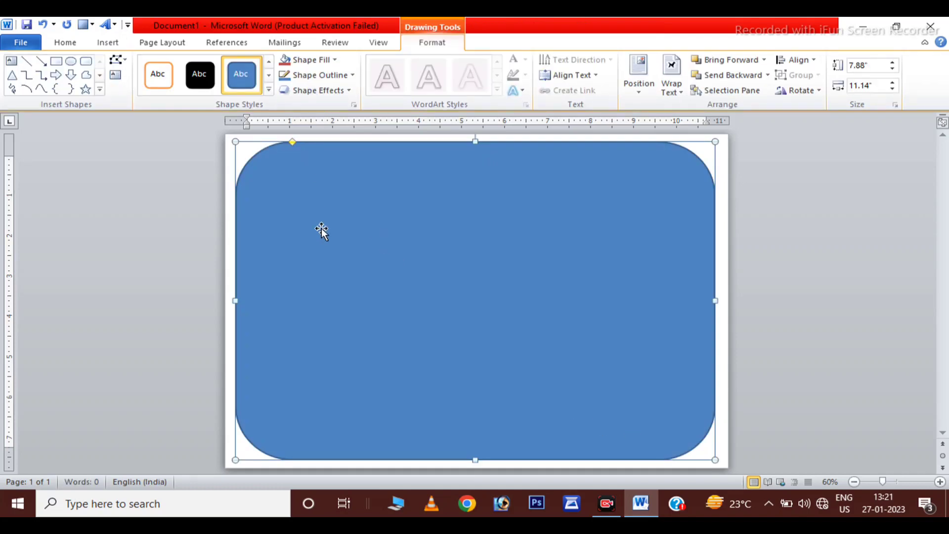
scroll(322, 230, "up", 5, "ctrl")
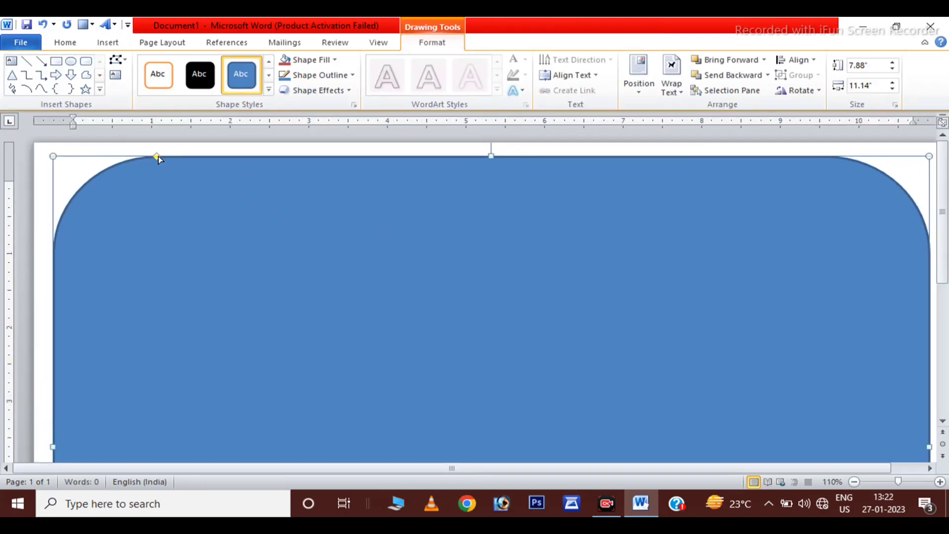
left_click_drag(158, 156, 83, 171)
scroll(269, 248, "down", 4, "ctrl")
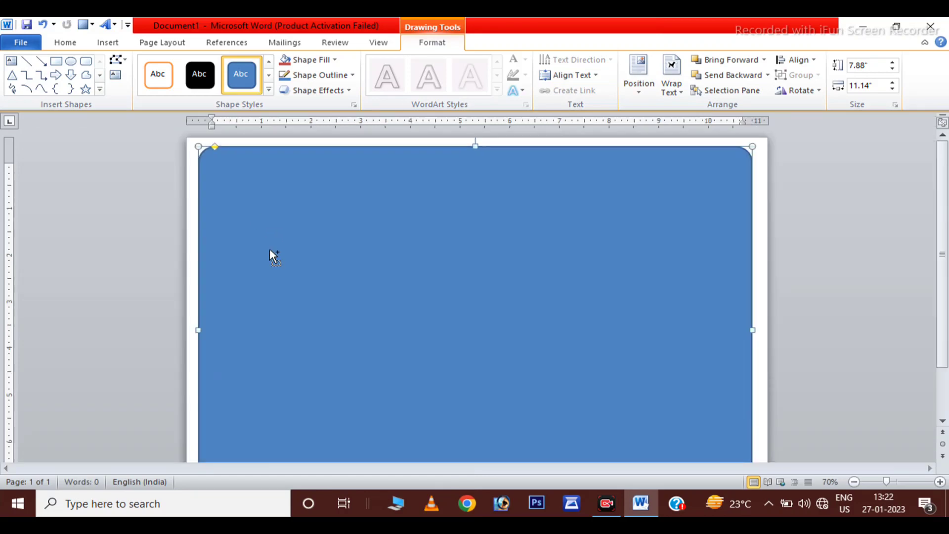
scroll(269, 250, "down", 1, "ctrl")
scroll(269, 251, "down", 1, "ctrl")
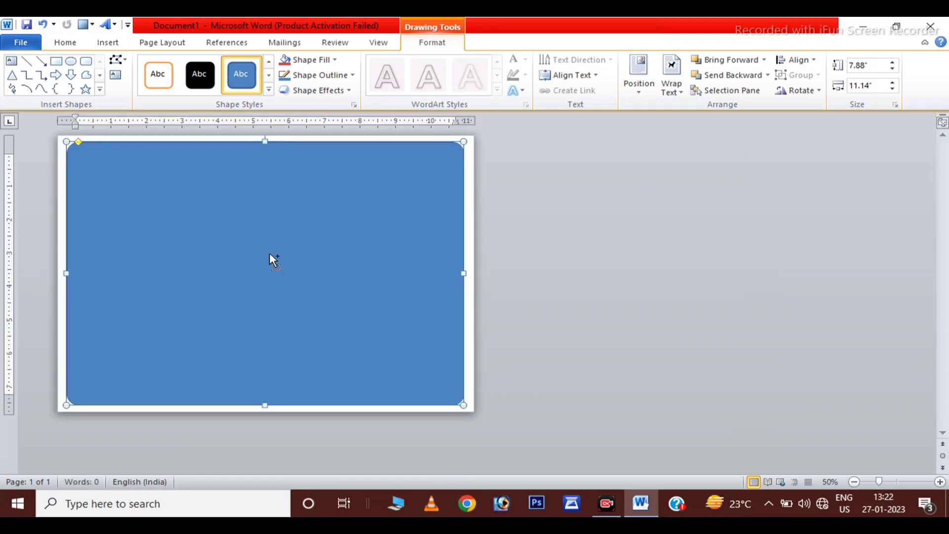
scroll(271, 255, "up", 1, "ctrl")
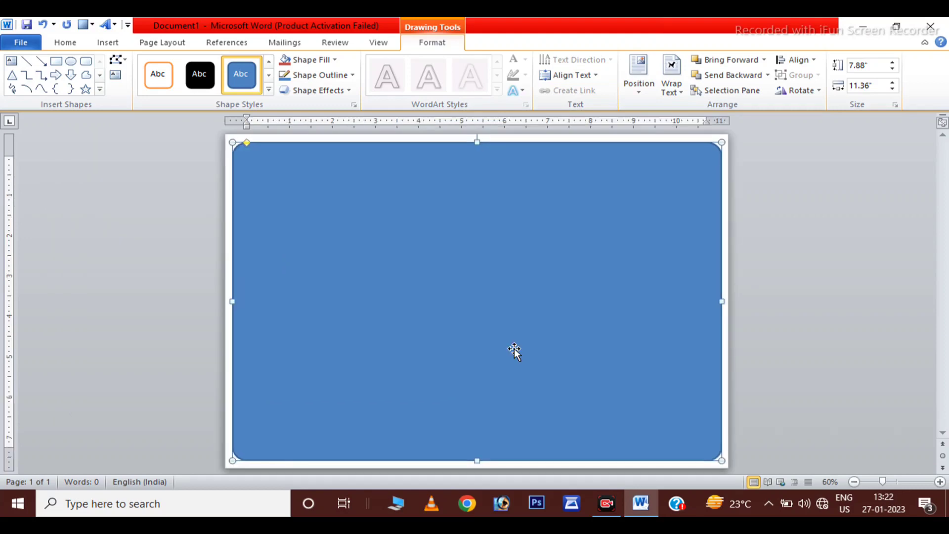
- Give the rounded rectangle no outline and a white fill
left_click(324, 75)
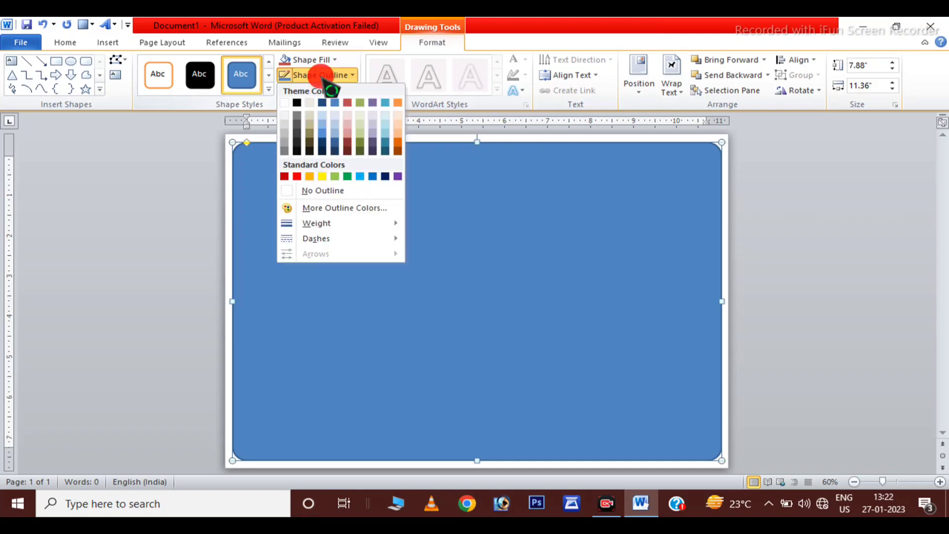
left_click(317, 192)
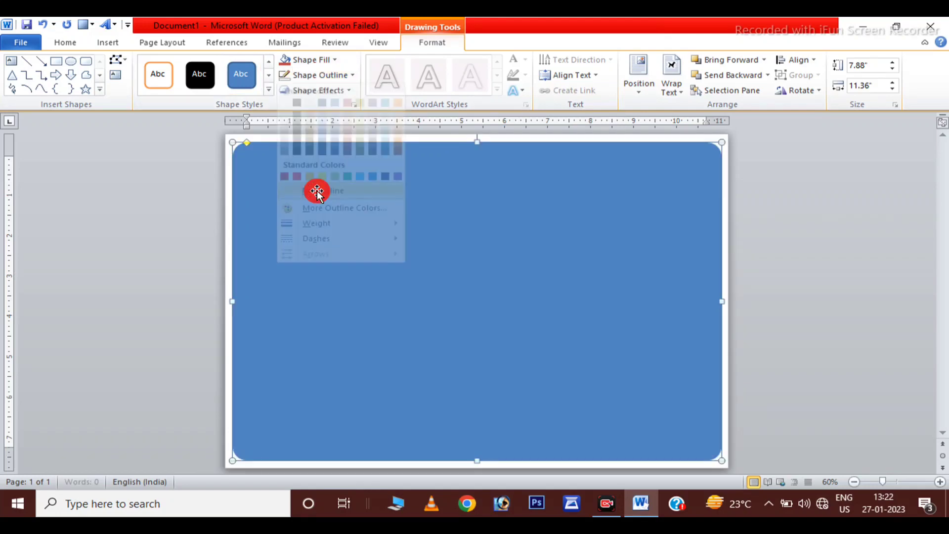
left_click(333, 59)
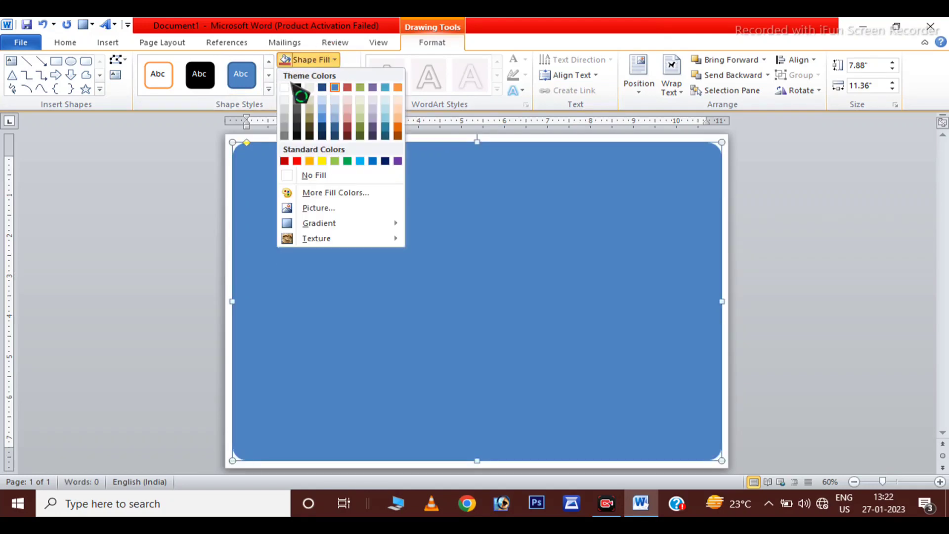
left_click(285, 88)
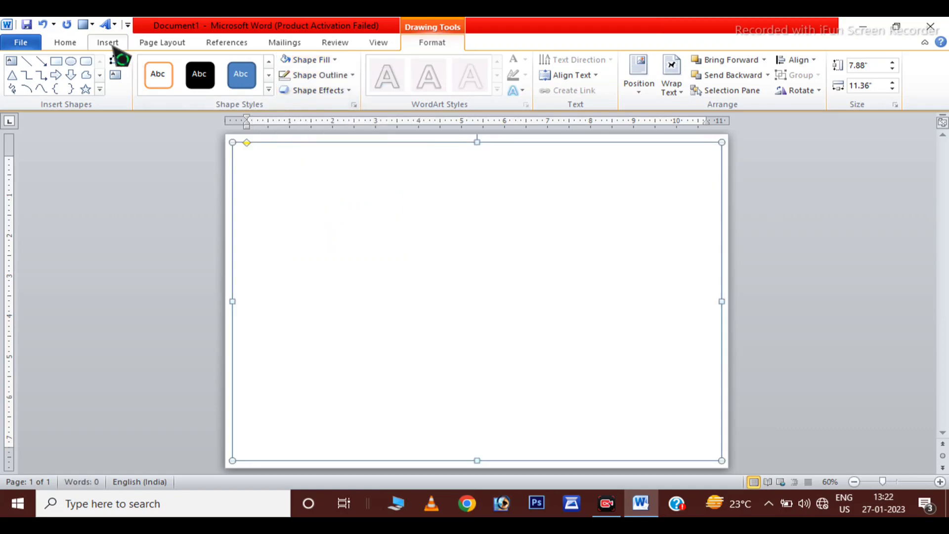
- Draw a plain rectangle and stretch its edges to match the page edges exactly
left_click(108, 43)
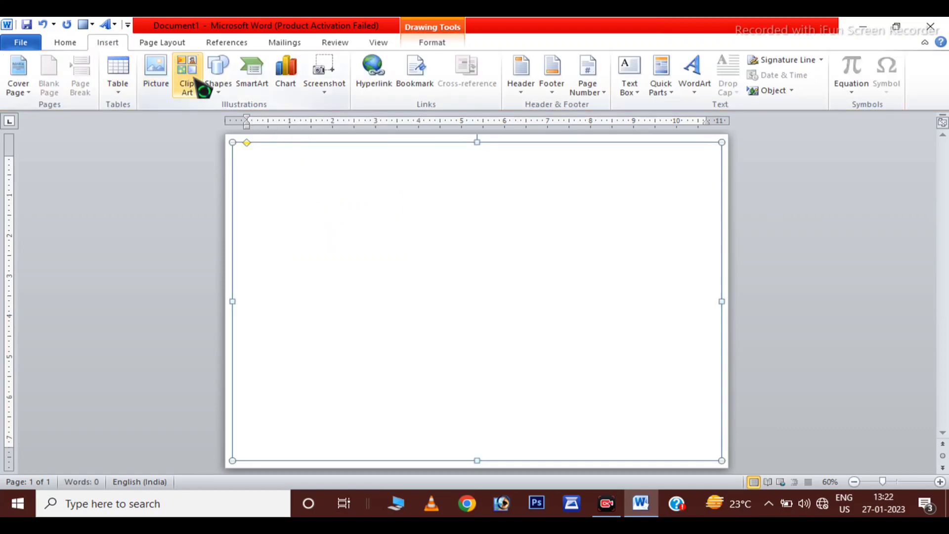
left_click(221, 85)
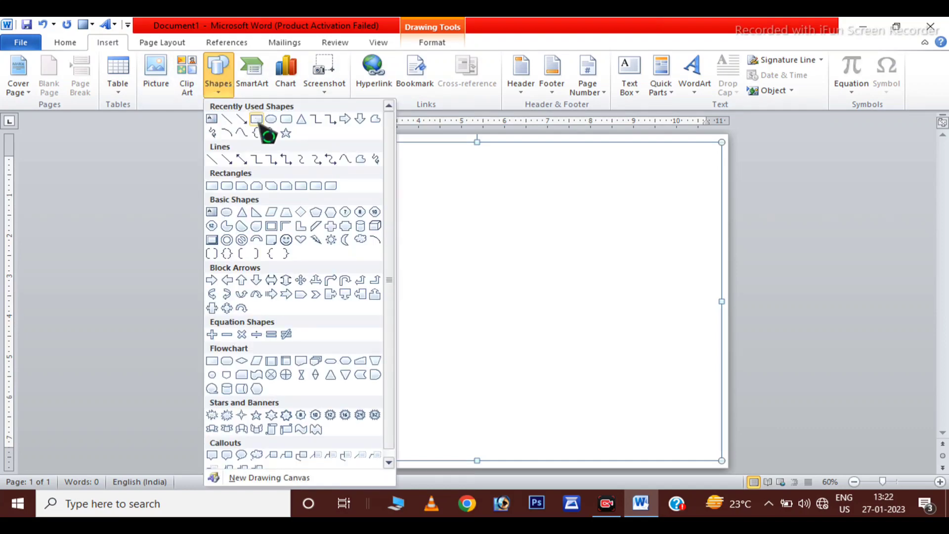
left_click(257, 120)
left_click_drag(227, 136, 710, 465)
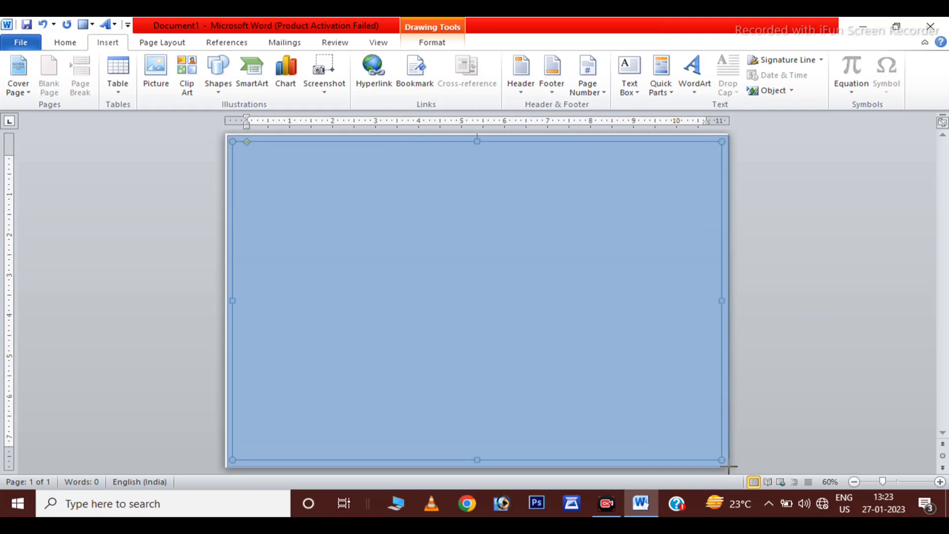
left_click_drag(710, 464, 728, 466)
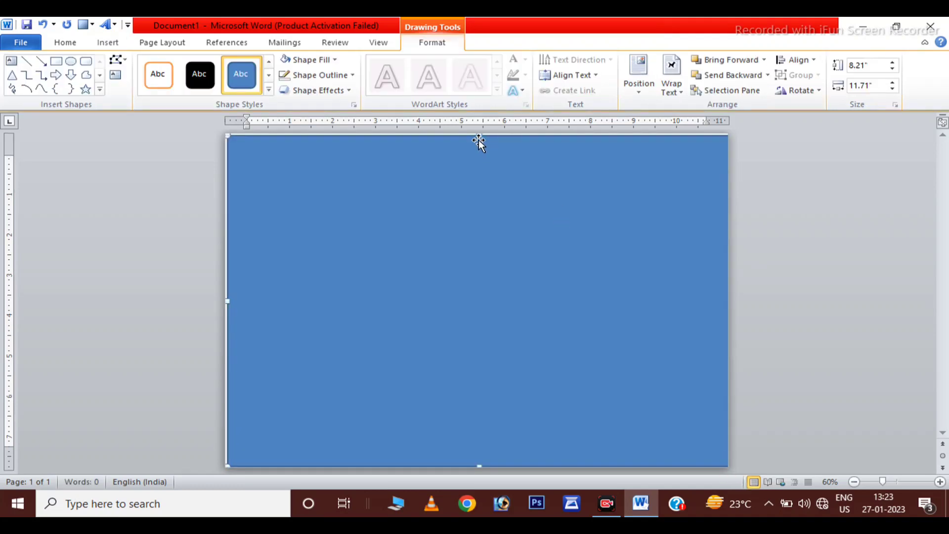
left_click_drag(478, 136, 473, 145)
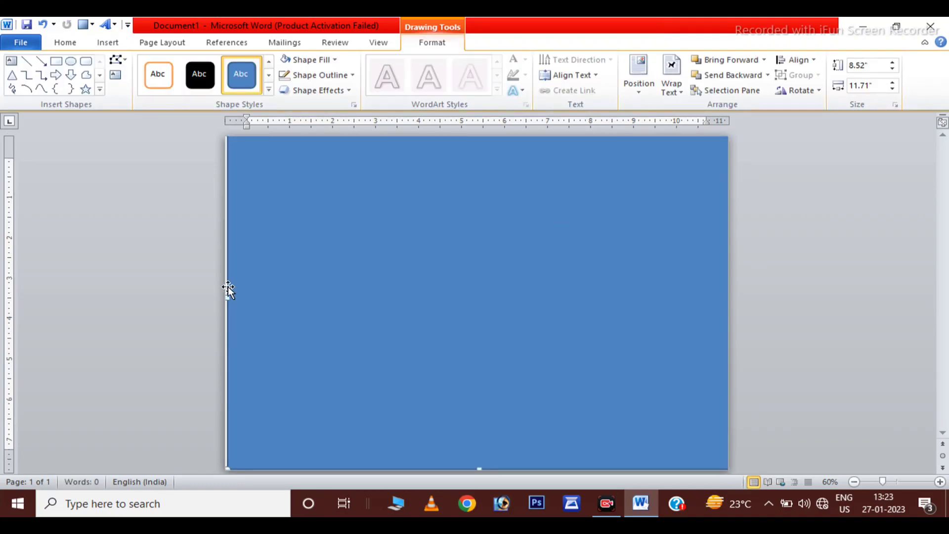
left_click_drag(209, 298, 212, 302)
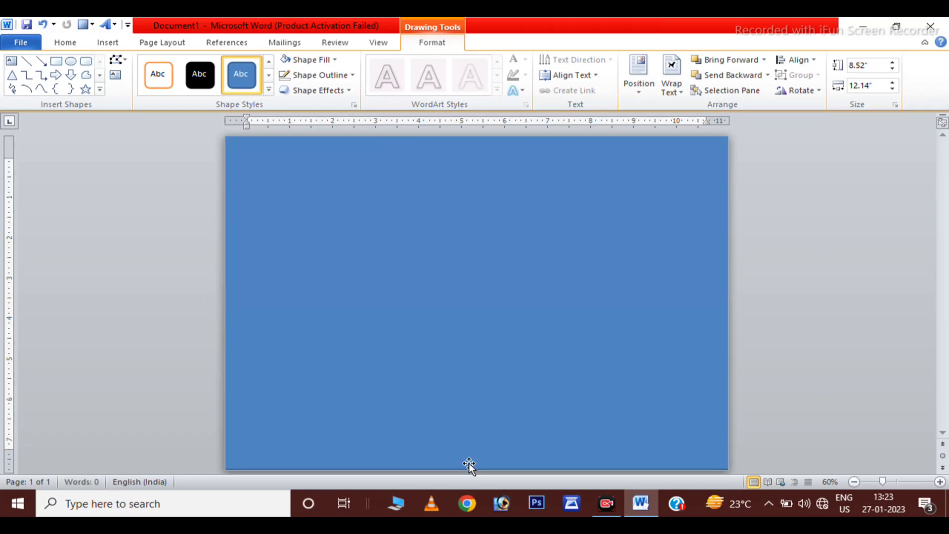
left_click_drag(473, 471, 473, 466)
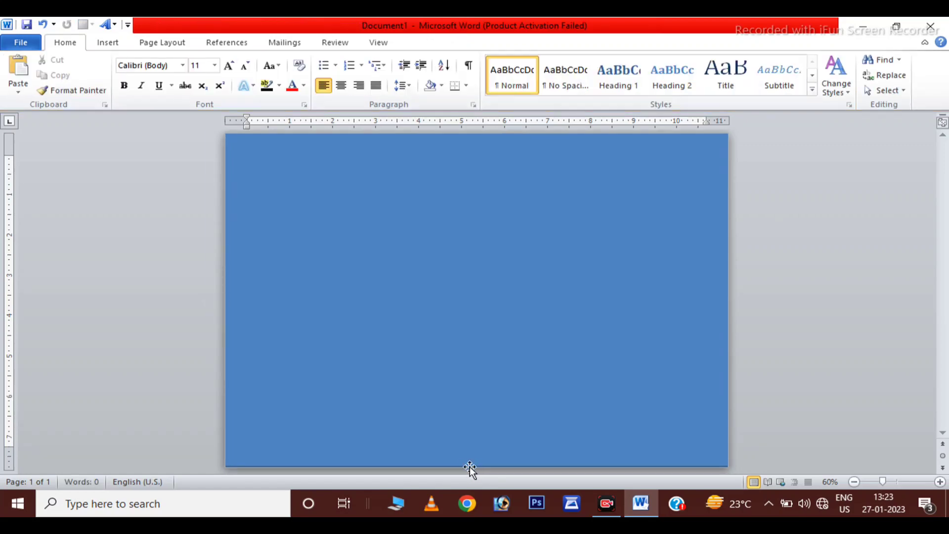
left_click(468, 428)
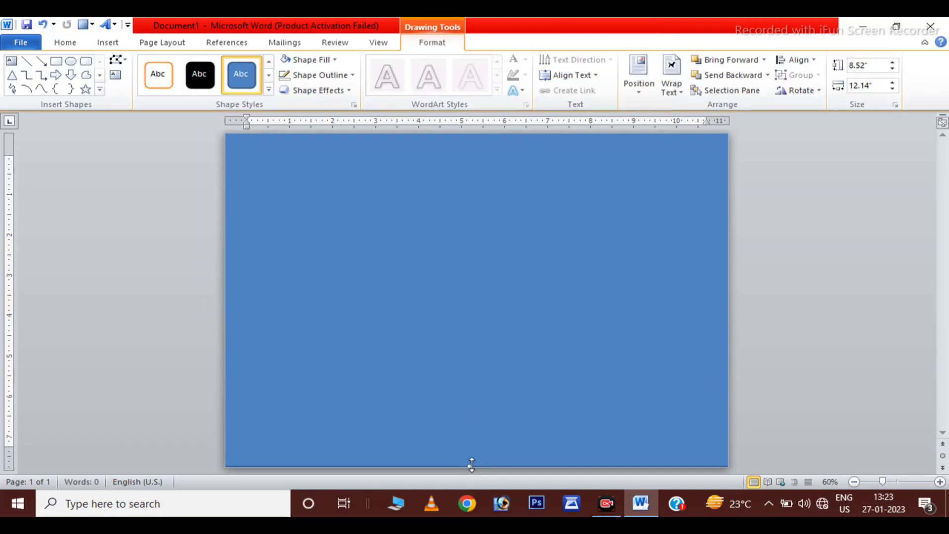
left_click_drag(470, 466, 474, 471)
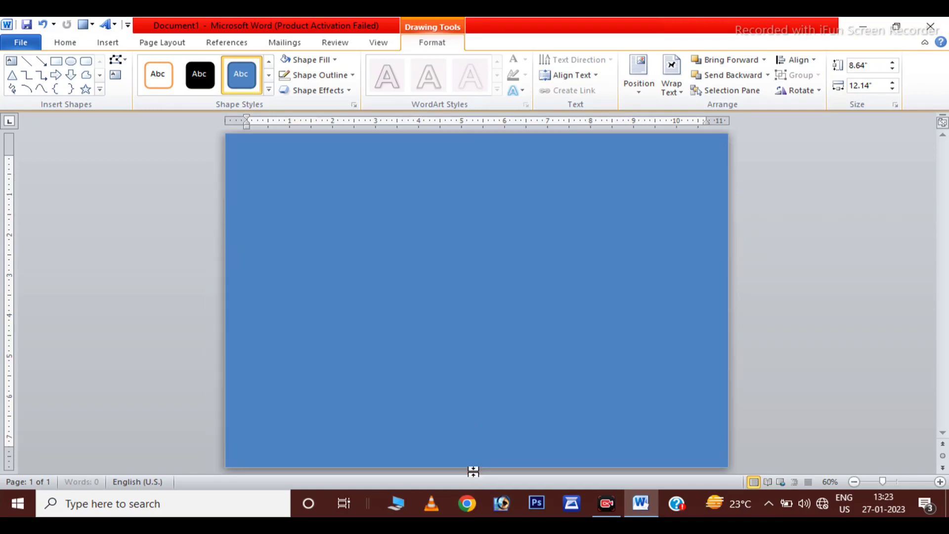
- Remove the outline from the blue page-covering rectangle
left_click(334, 61)
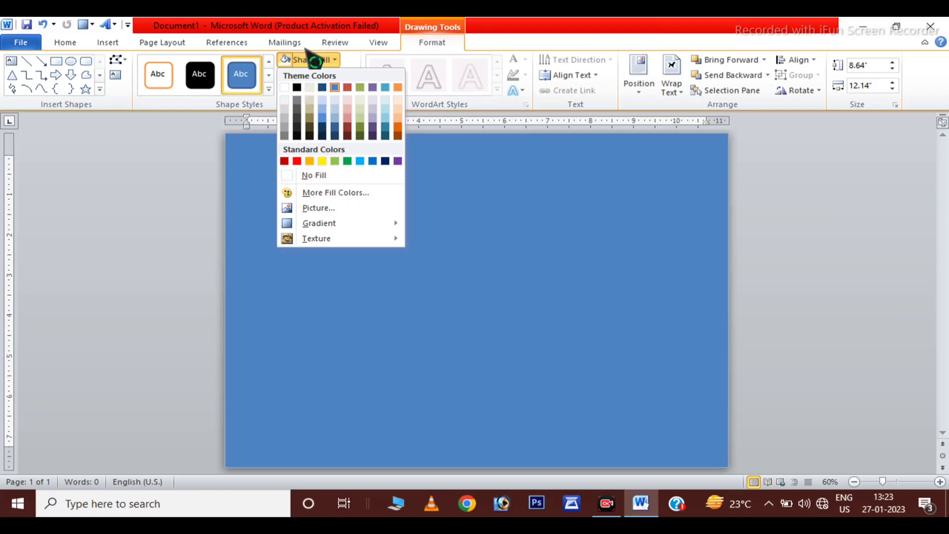
left_click(313, 59)
left_click(304, 76)
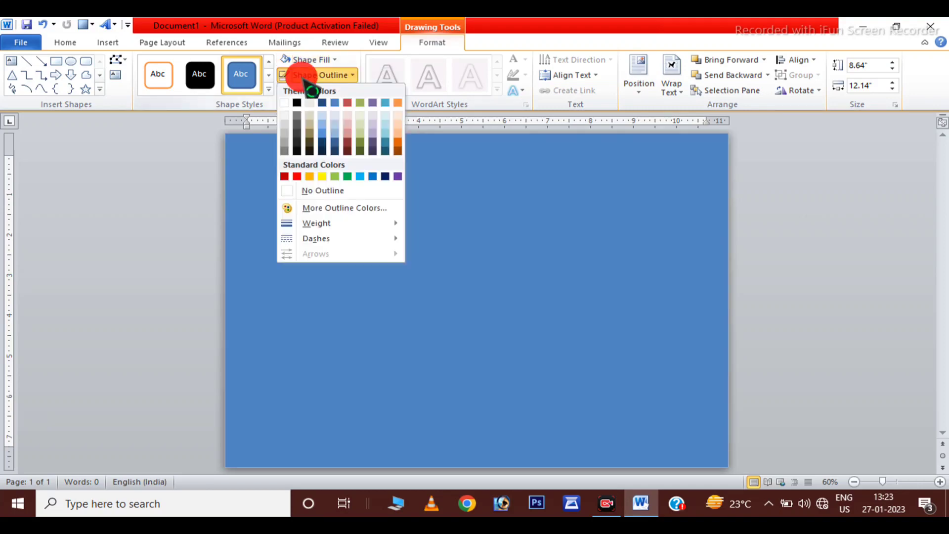
left_click(314, 191)
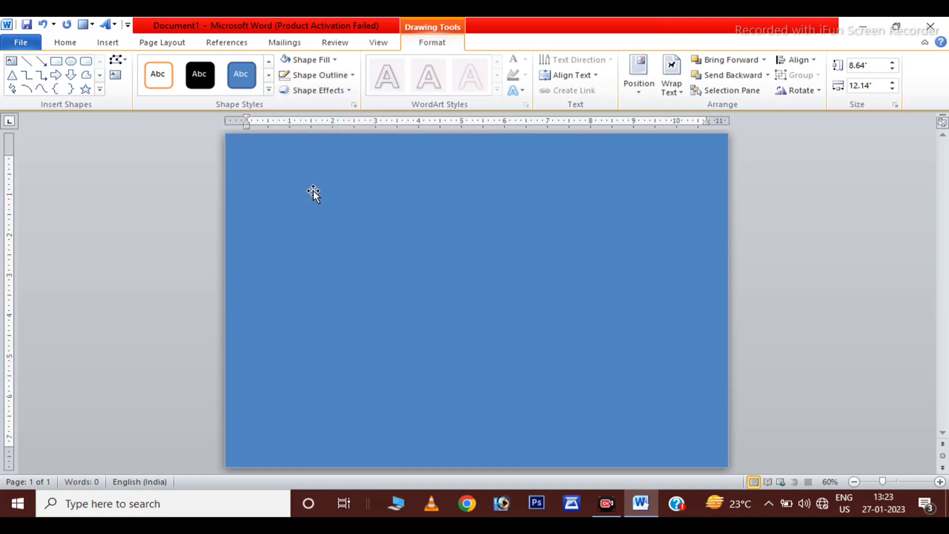
left_click(311, 59)
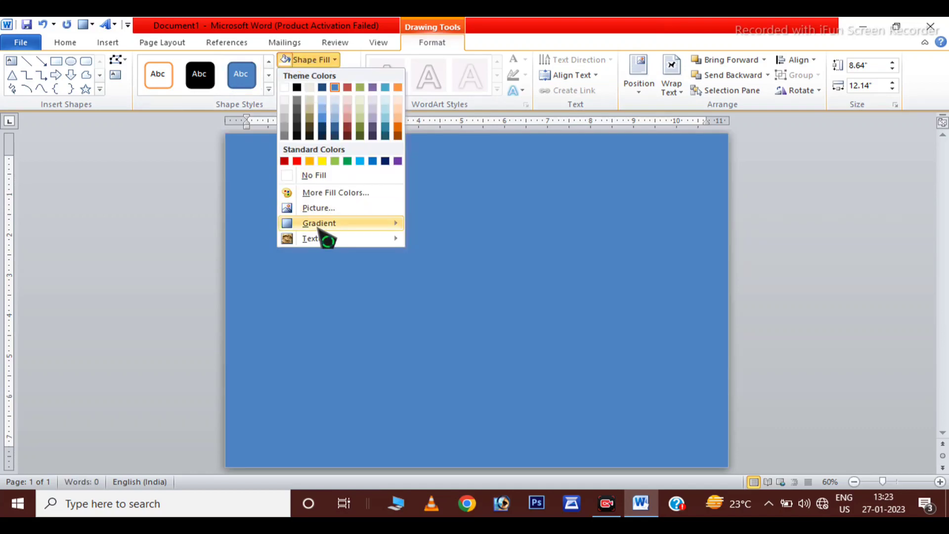
mouse_move(339, 238)
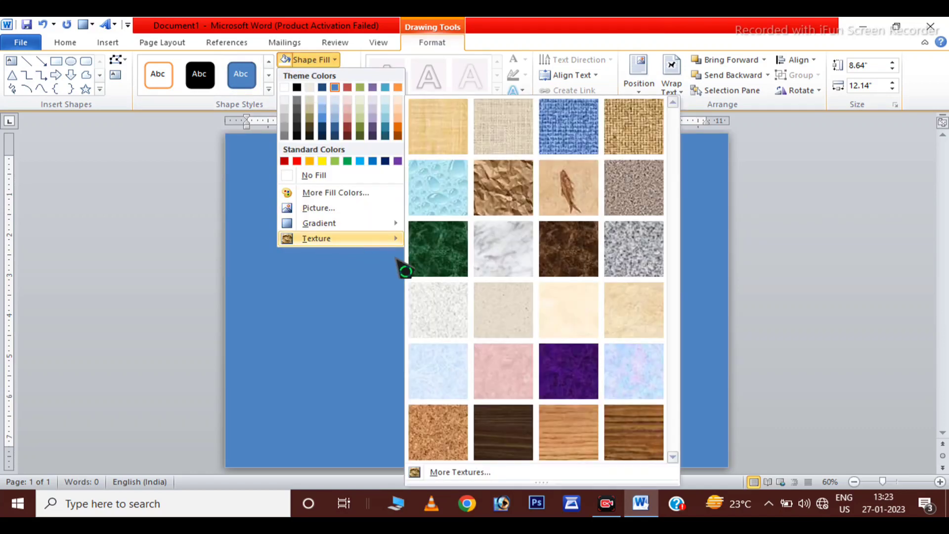
- Fill the rectangle with the Purple mesh texture and send it behind the white rounded panel
left_click(566, 372)
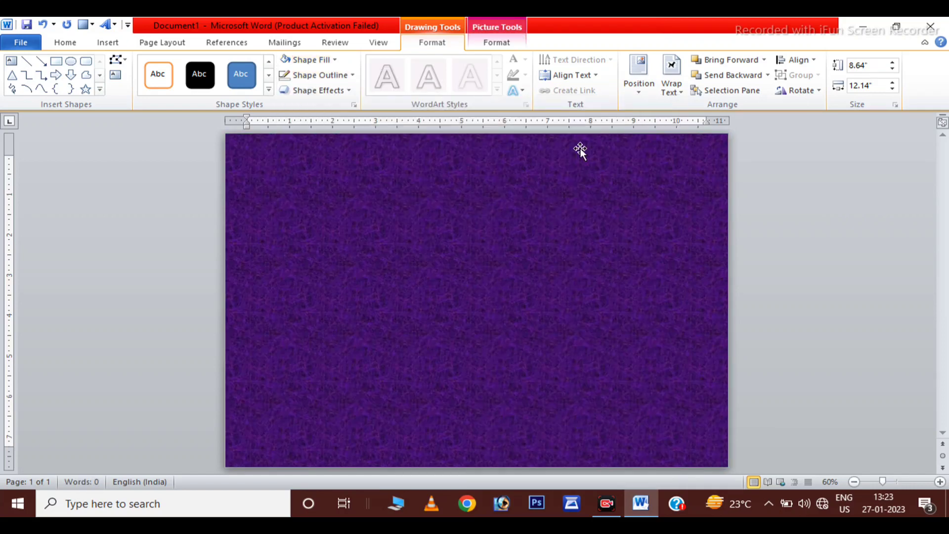
left_click(767, 75)
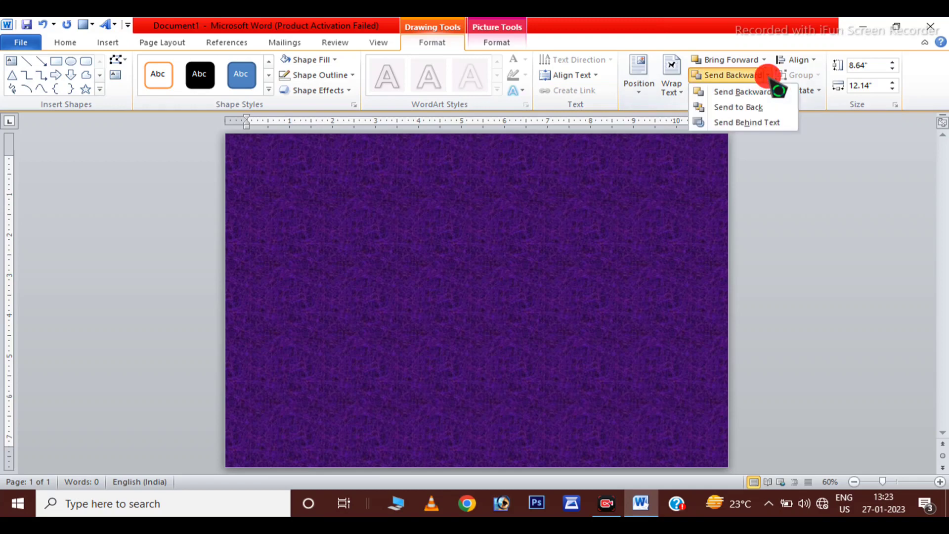
left_click(759, 108)
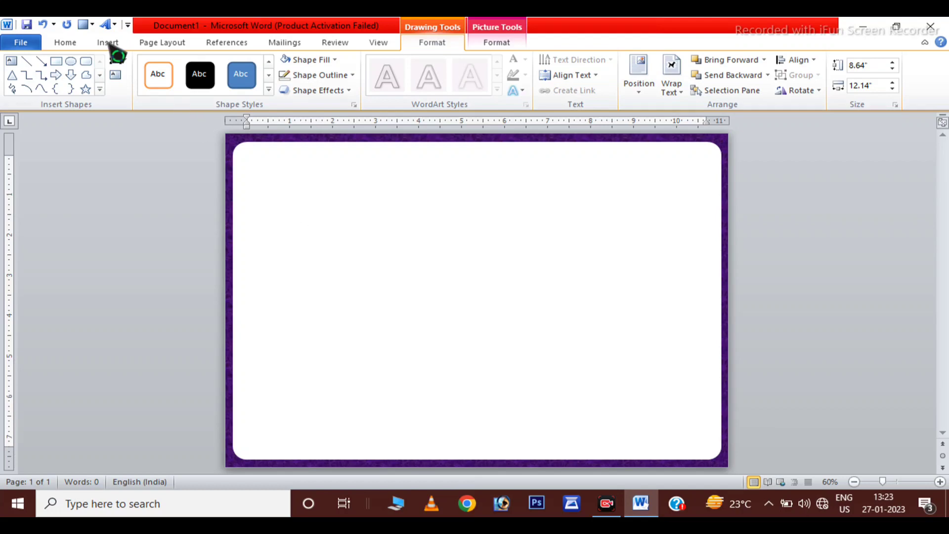
left_click(109, 43)
- Draw a thin vertical bar down the card's middle with white fill and no outline
left_click(218, 79)
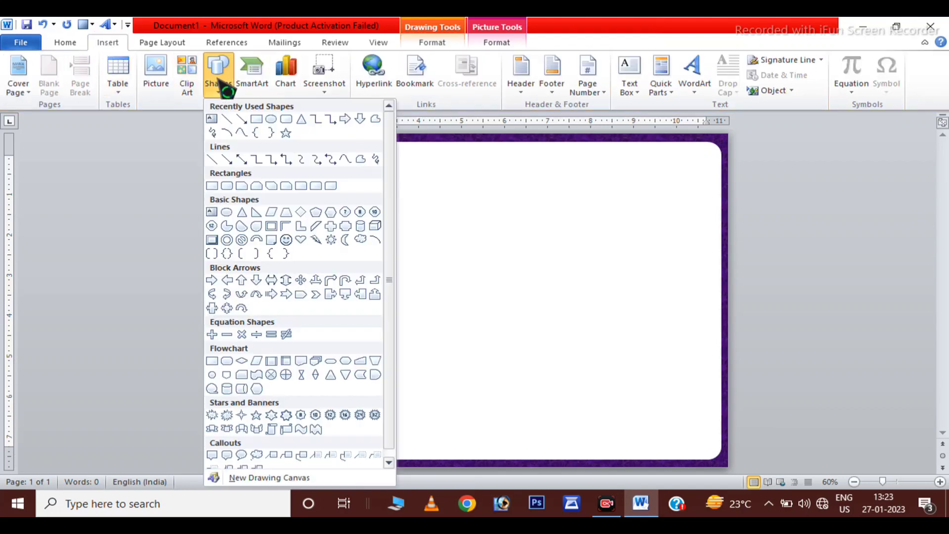
left_click(259, 119)
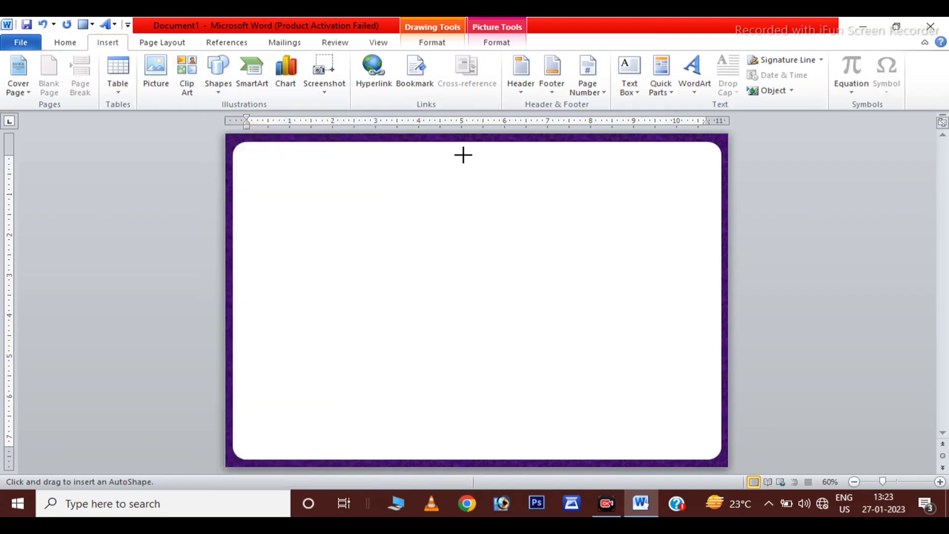
mouse_move(453, 143)
left_mouse_down()
mouse_move(468, 451)
mouse_move(458, 460)
left_mouse_up()
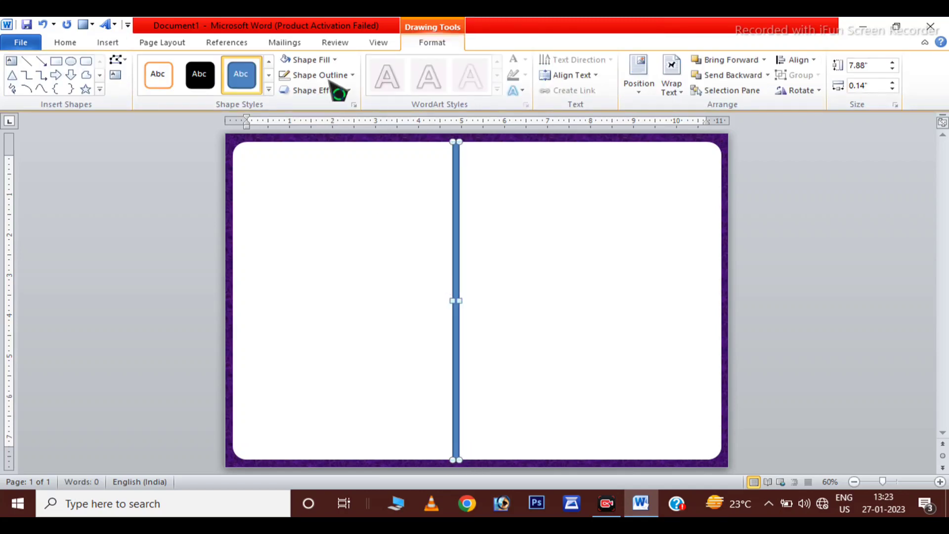
left_click(328, 60)
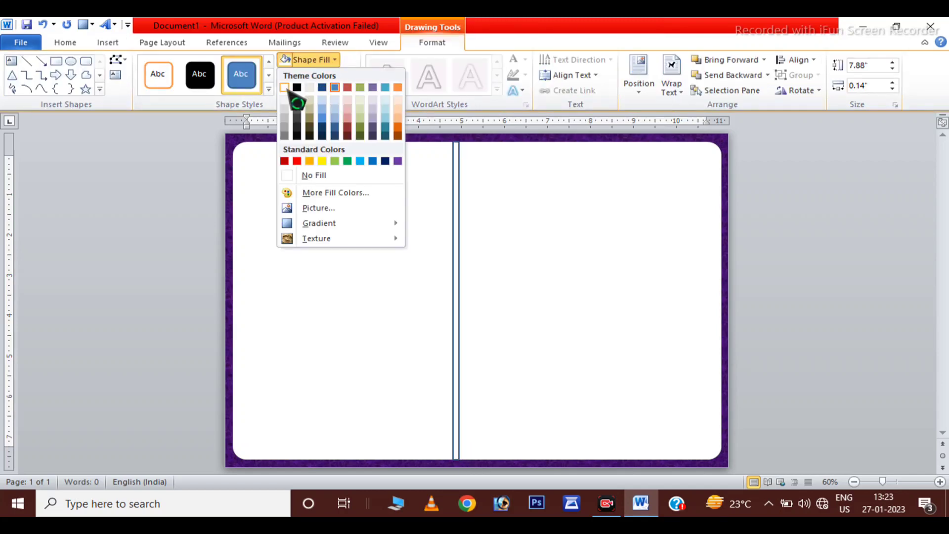
left_click(285, 88)
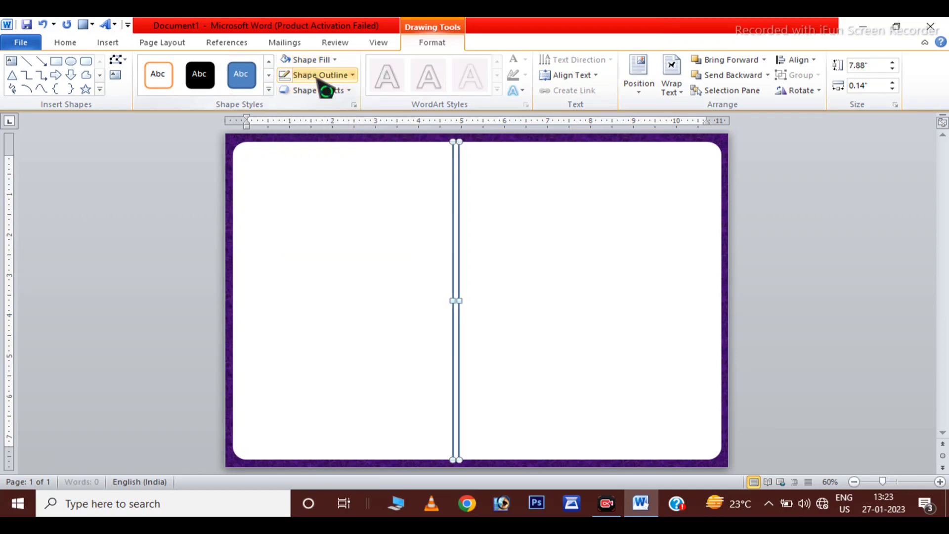
left_click(320, 75)
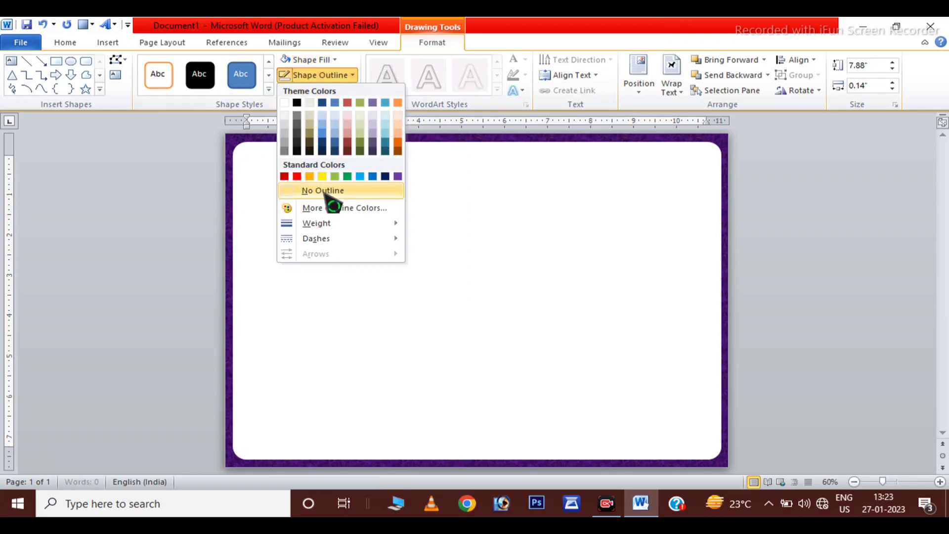
left_click(325, 192)
- Add a shadow to the divider bar, nudge it to the centre, then open Insert Picture
left_click(344, 90)
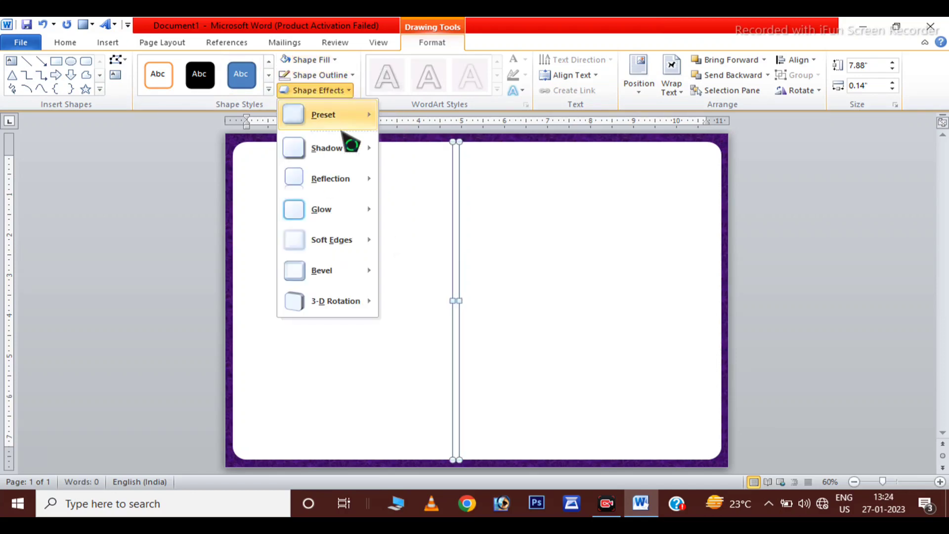
mouse_move(327, 147)
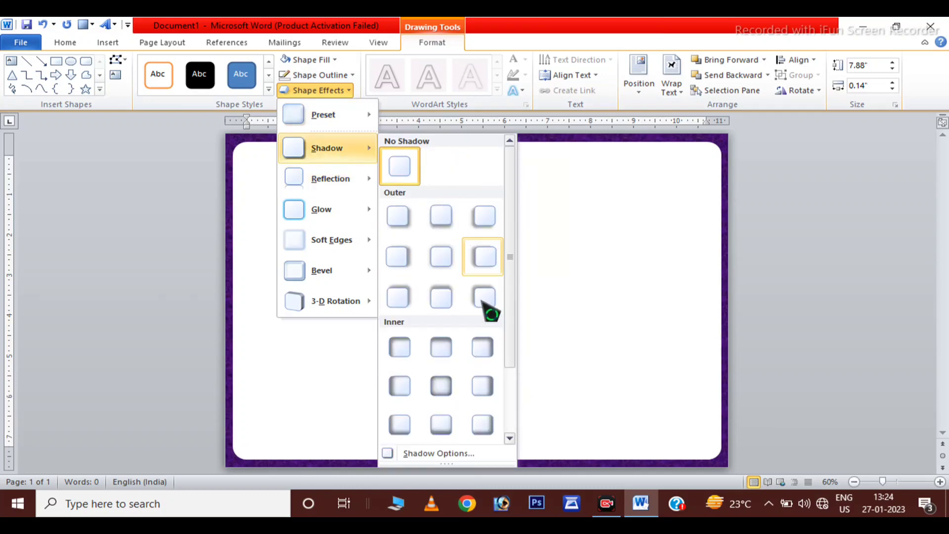
left_click(483, 385)
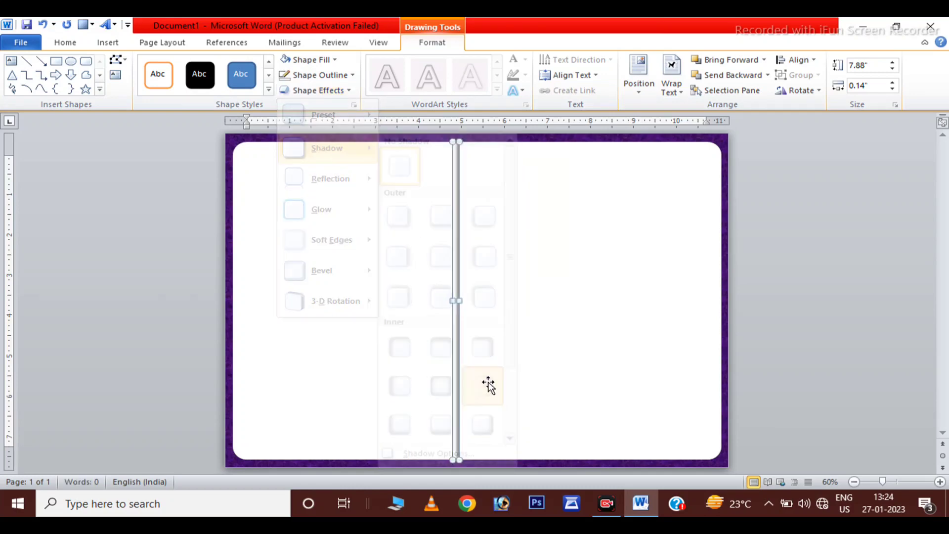
key("Right")
key("Right")
key("Right")
key("Right")
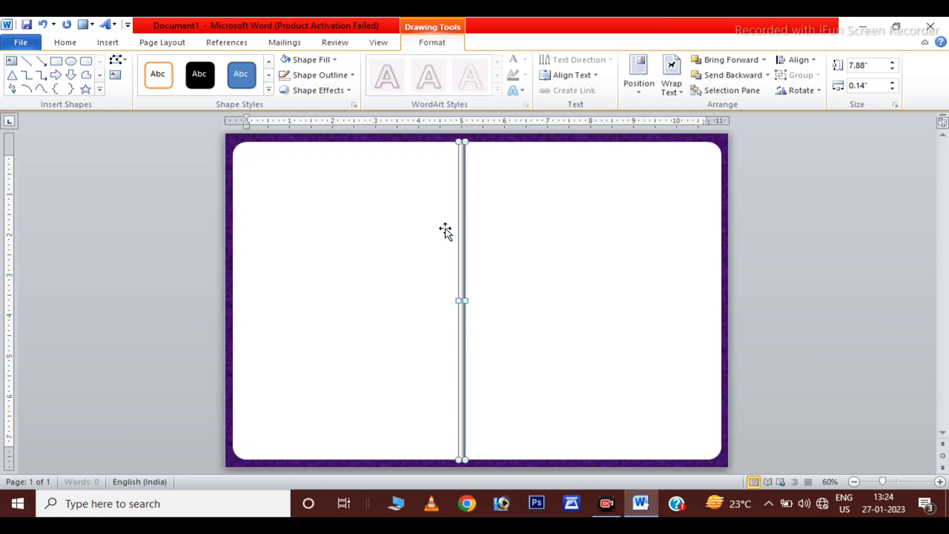
key("Right")
key("Right")
key("Right")
key("Right")
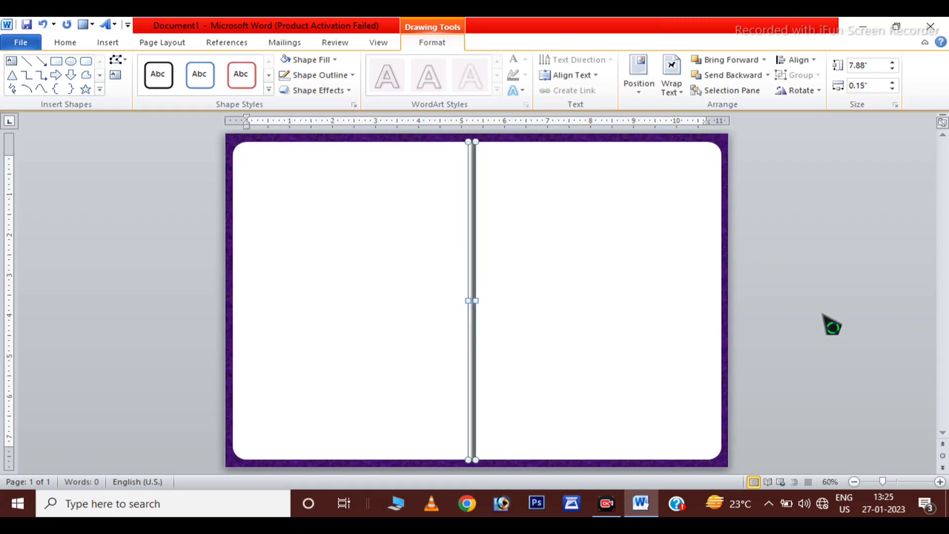
left_click(831, 327)
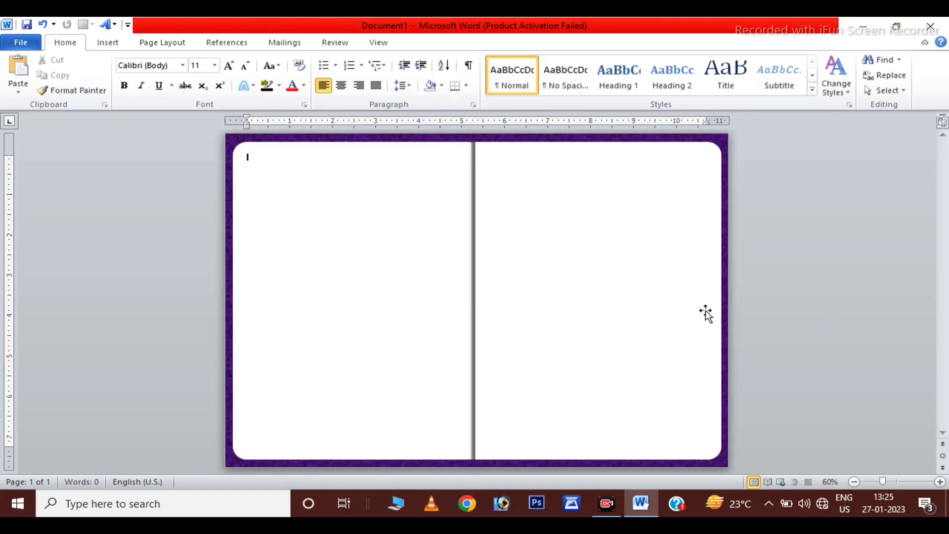
left_click(108, 42)
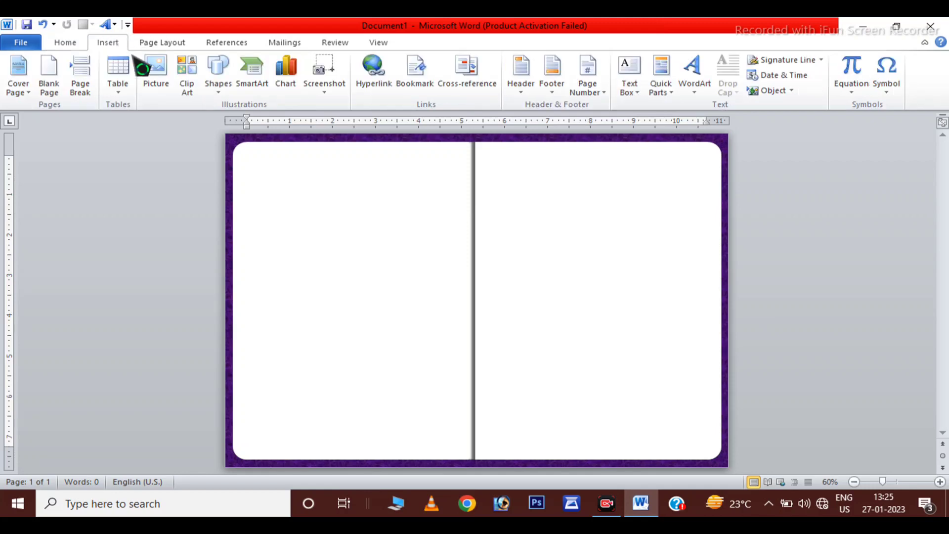
left_click(157, 76)
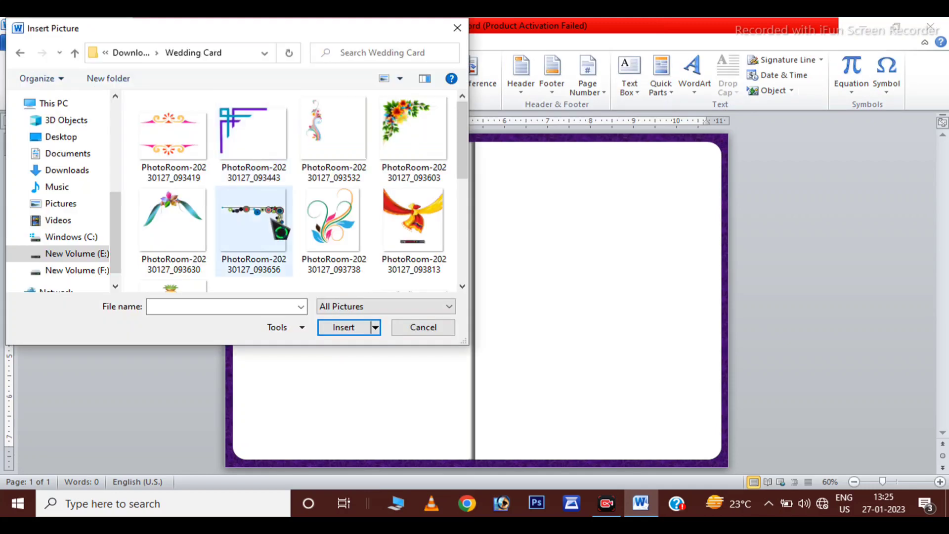
- Insert the flower corner image in front of text, about 1.86 inches, in the top-left corner
left_click(390, 164)
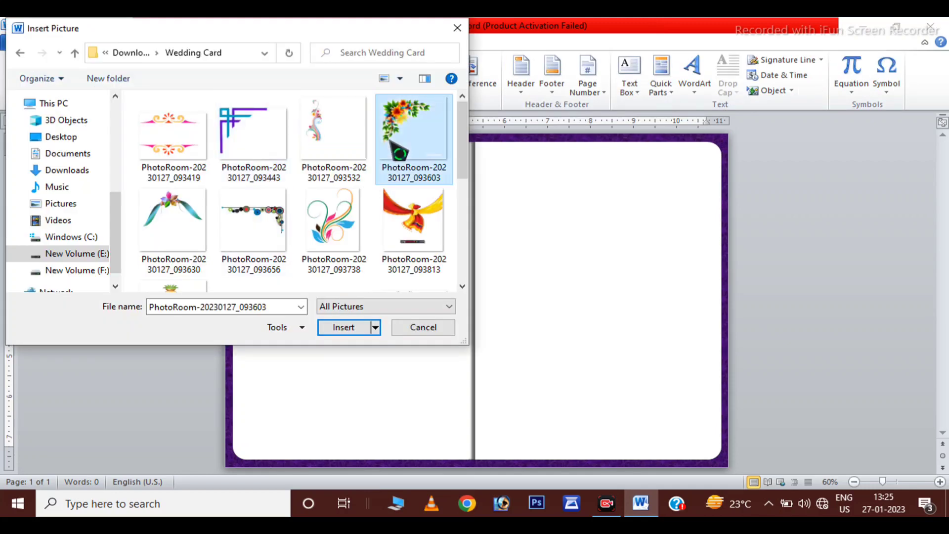
left_click(344, 328)
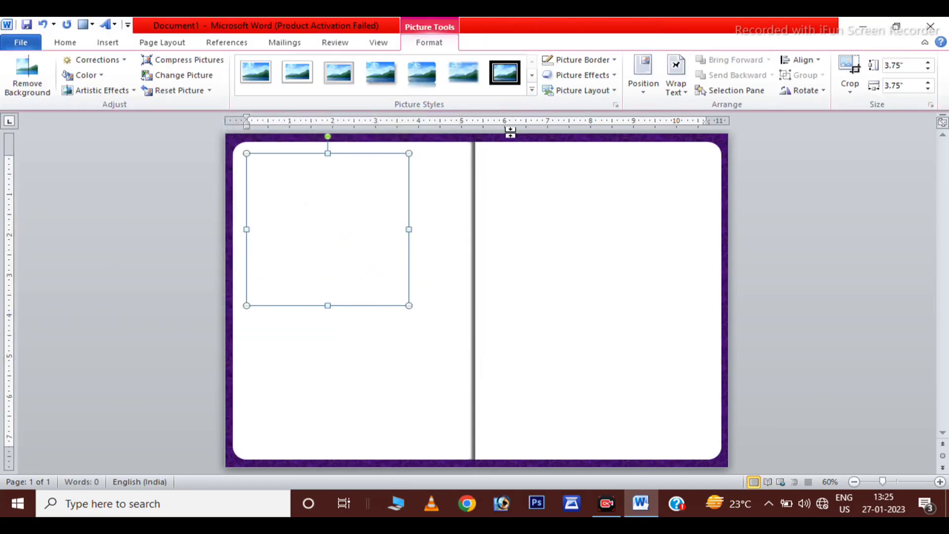
left_click(706, 92)
left_click(675, 79)
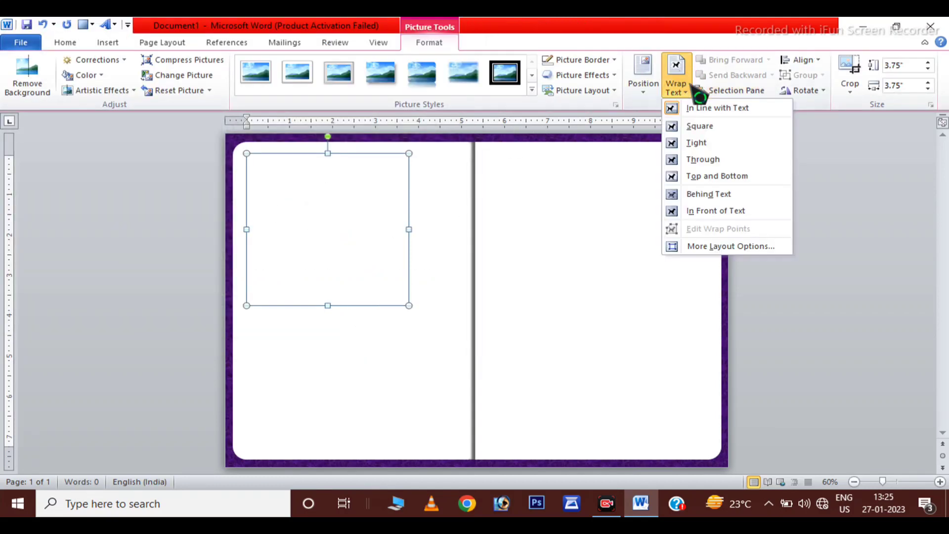
left_click(706, 211)
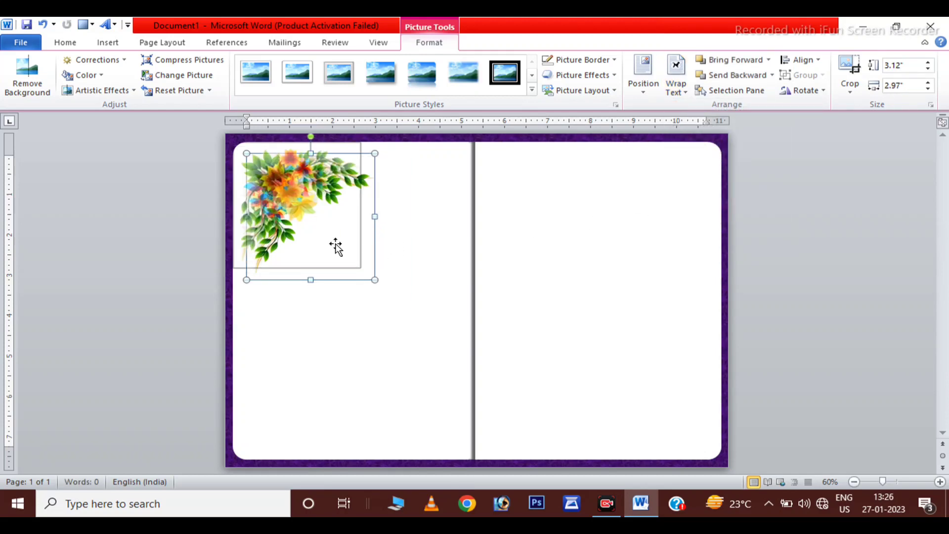
left_click_drag(285, 204, 271, 192)
left_click_drag(361, 267, 309, 217)
key("Up")
key("Left")
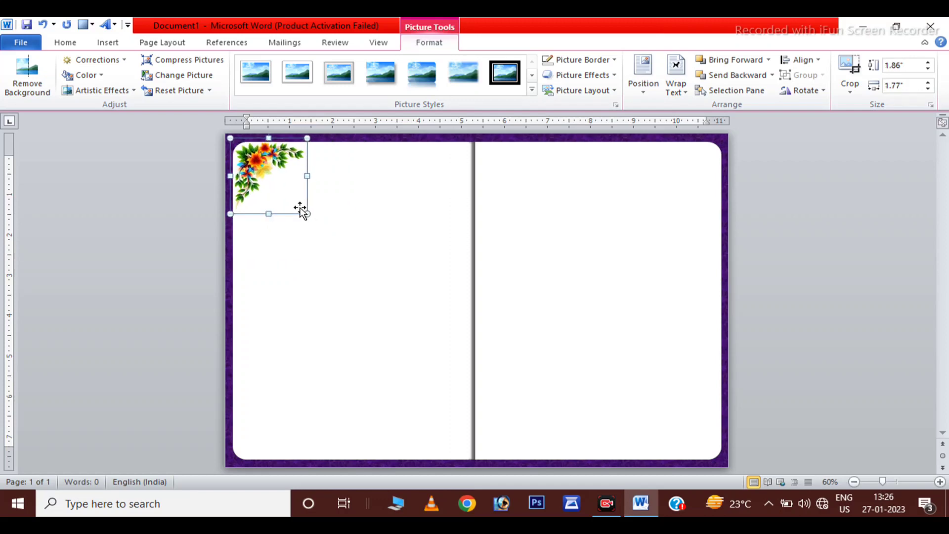
- Copy the flower picture, rotate it, and fit it into the bottom-left corner
left_click_drag(305, 213, 358, 440)
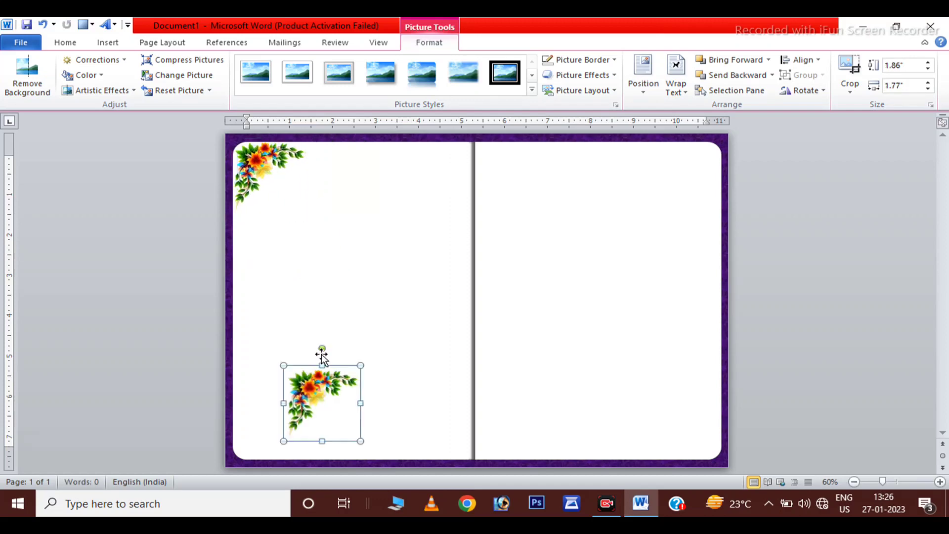
left_click_drag(322, 348, 270, 407)
left_click_drag(326, 414, 280, 435)
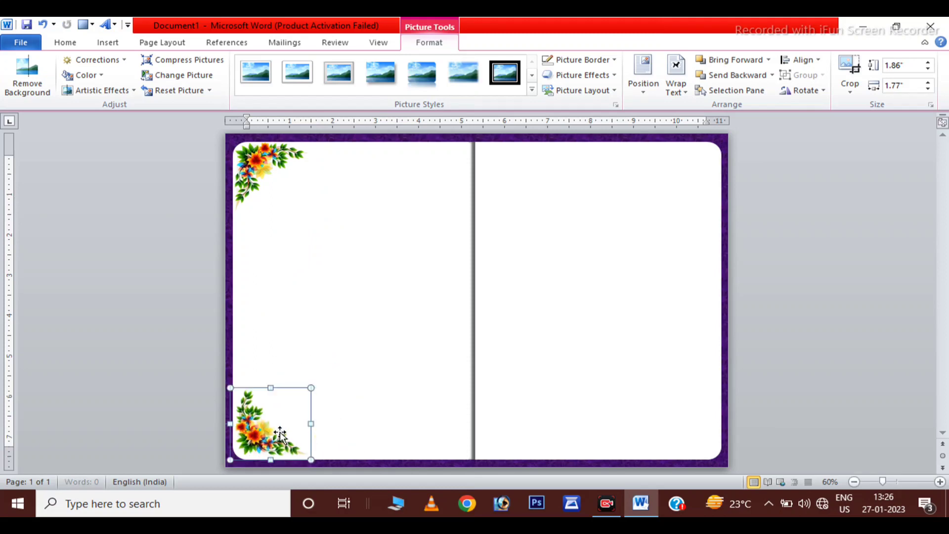
key("Down")
key("Left")
key("Down")
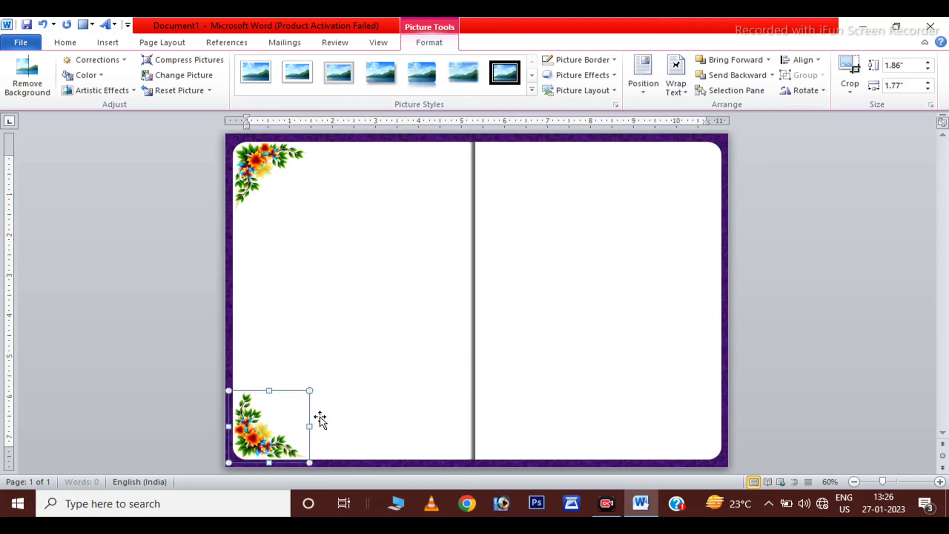
- Place rotated flower copies into the top-right and bottom-right corners
left_click(321, 426)
mouse_move(531, 278)
left_mouse_down()
mouse_move(645, 289)
mouse_move(697, 191)
left_mouse_up()
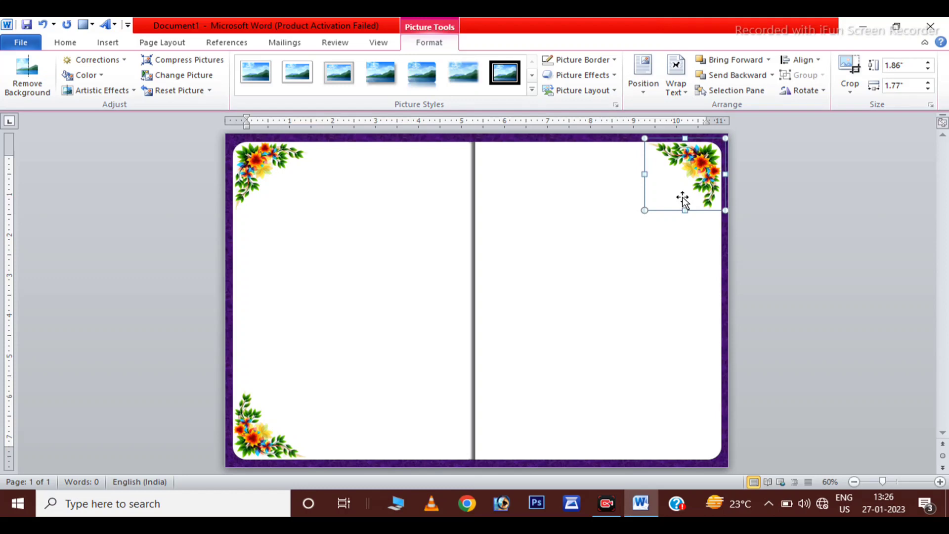
key("ctrl+v")
left_click_drag(687, 323, 630, 380)
left_click_drag(628, 322, 694, 421)
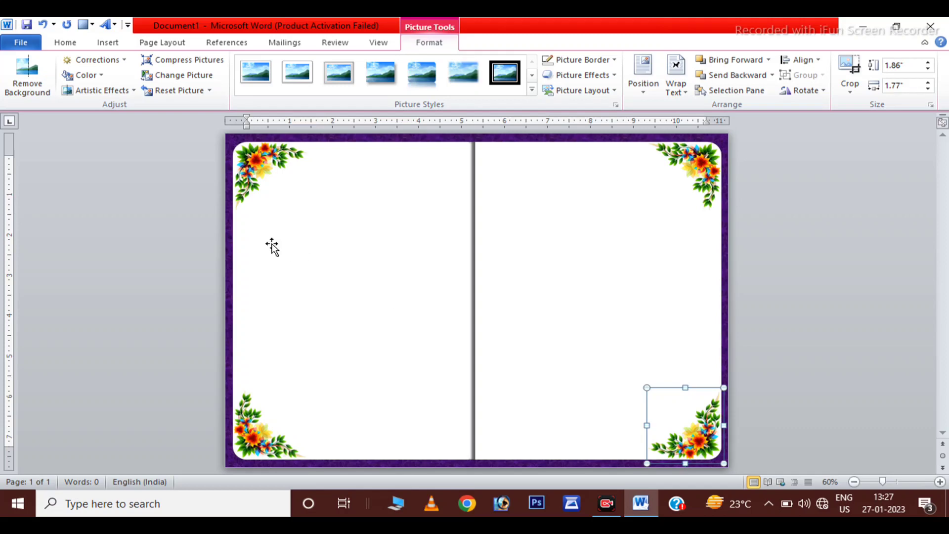
- Insert the circles corner ornament picture, floating in front of text
left_click(107, 44)
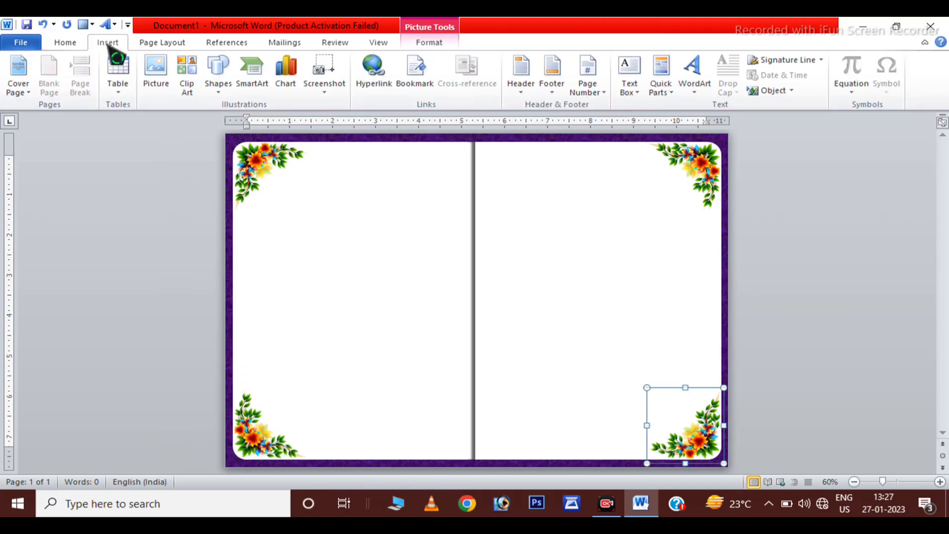
left_click(156, 72)
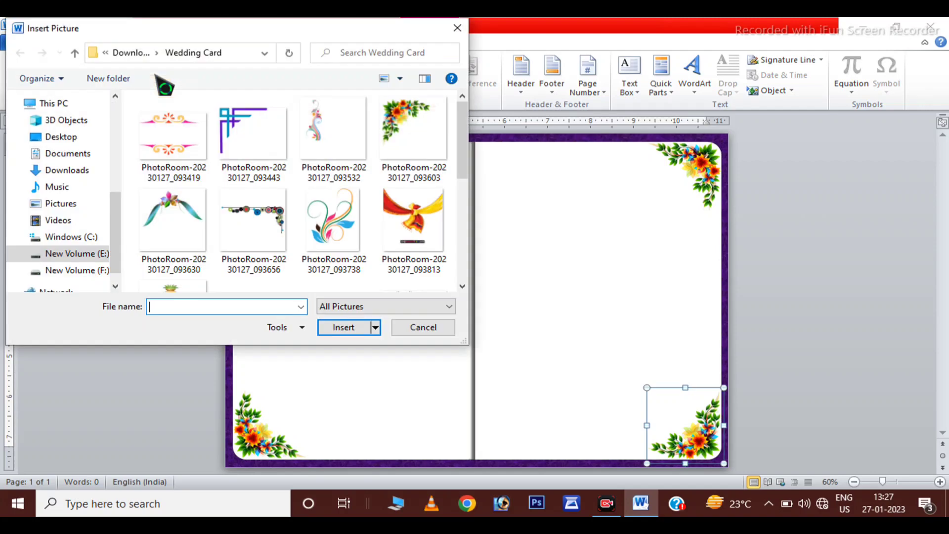
left_click(254, 217)
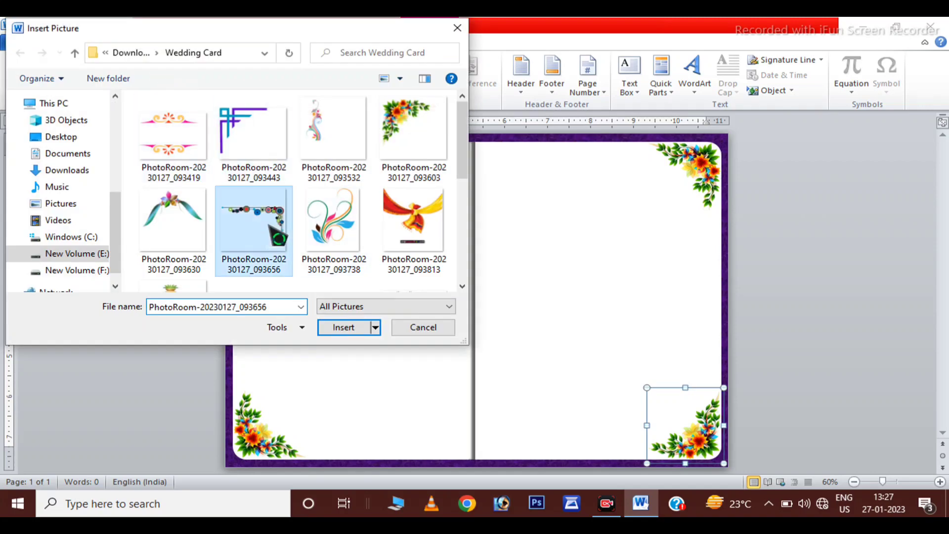
left_click(352, 329)
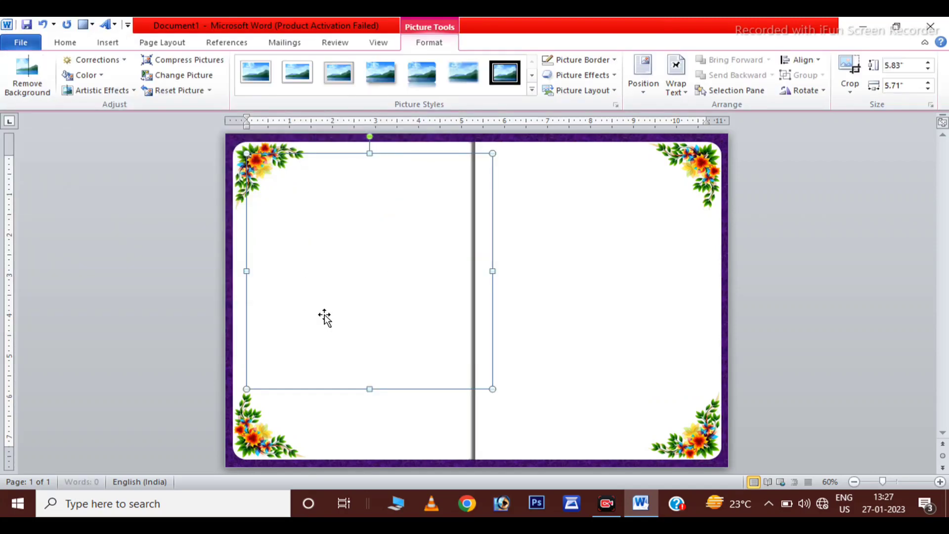
left_click(677, 88)
left_click(712, 210)
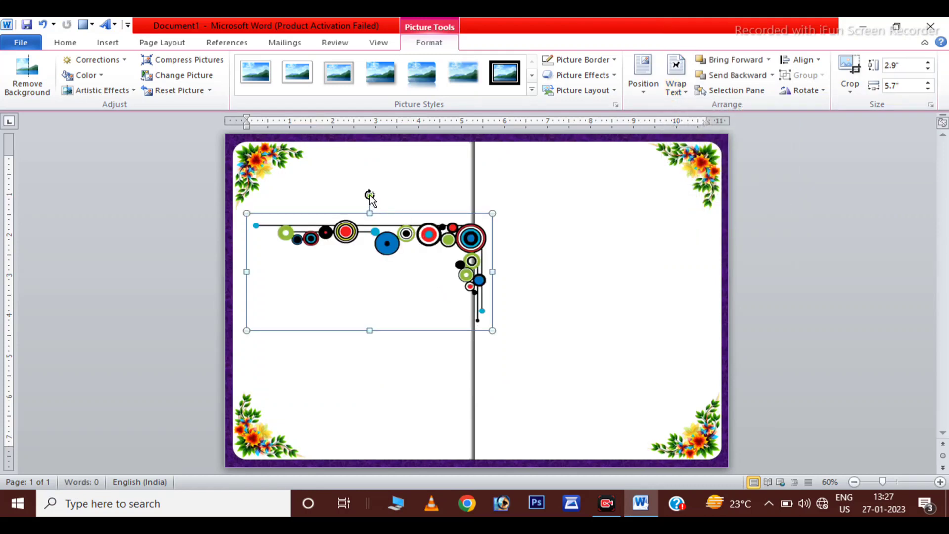
- Rotate the ornament vertical, resize it, and place it beside the fold at the top of the right page
mouse_move(369, 195)
left_mouse_down()
mouse_move(339, 270)
mouse_move(512, 236)
left_mouse_up()
mouse_move(594, 378)
left_mouse_down()
mouse_move(527, 248)
mouse_move(542, 269)
left_mouse_up()
left_click_drag(490, 191, 497, 184)
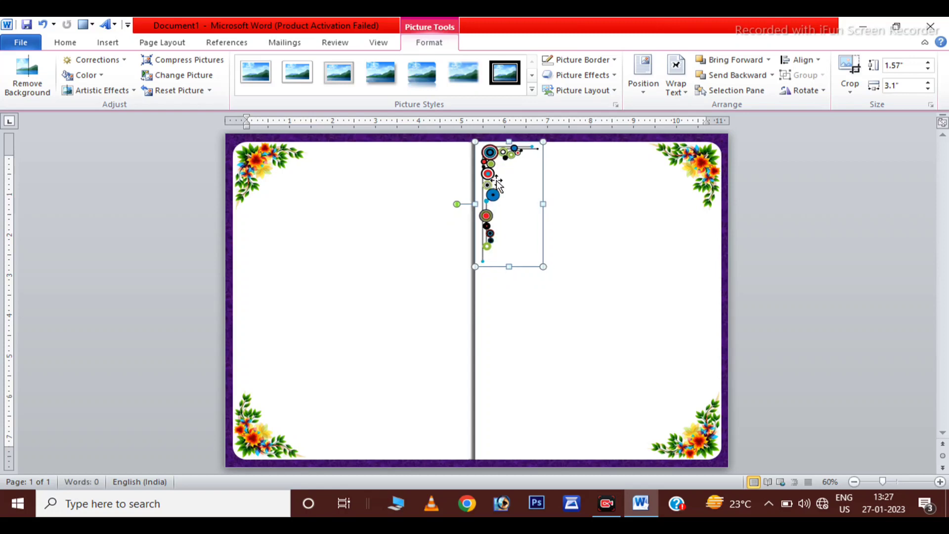
key("Left")
key("Up")
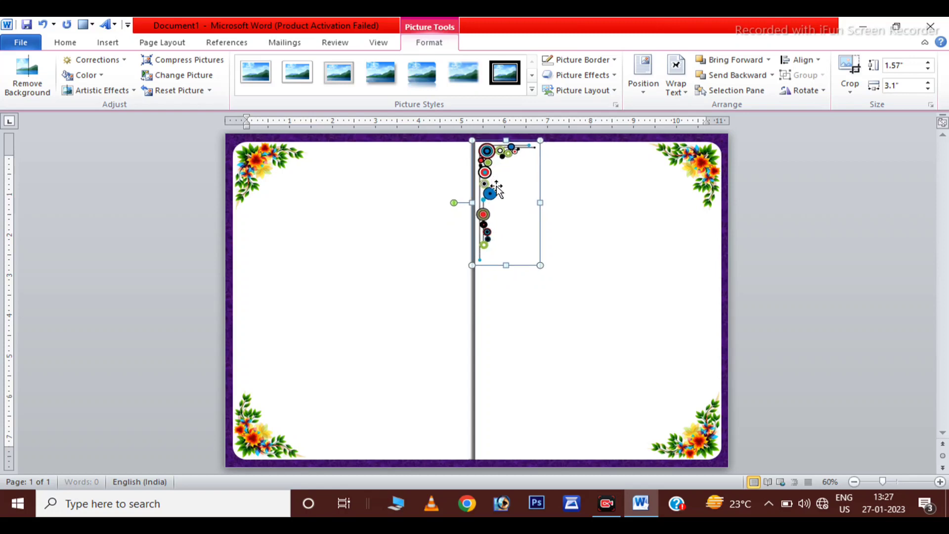
left_click_drag(497, 189, 498, 190)
left_click(846, 295)
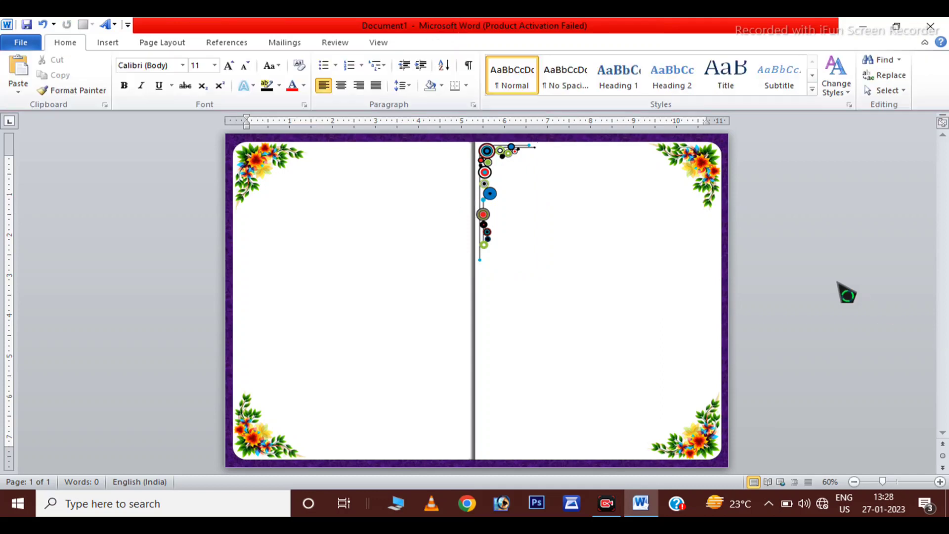
- Copy the ornament to the left page, flip and rotate it to mirror the right one against the fold
left_click(491, 161)
left_click_drag(493, 159, 408, 182)
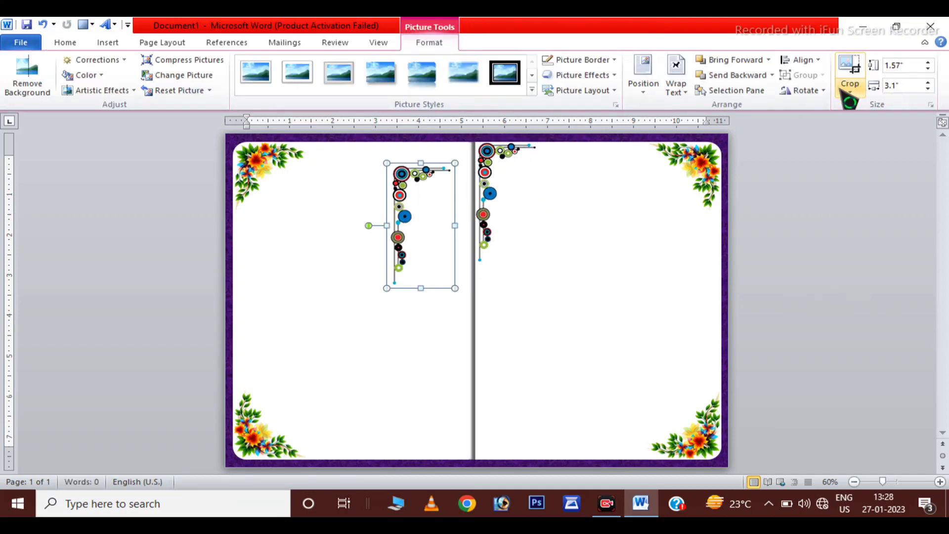
left_click(804, 89)
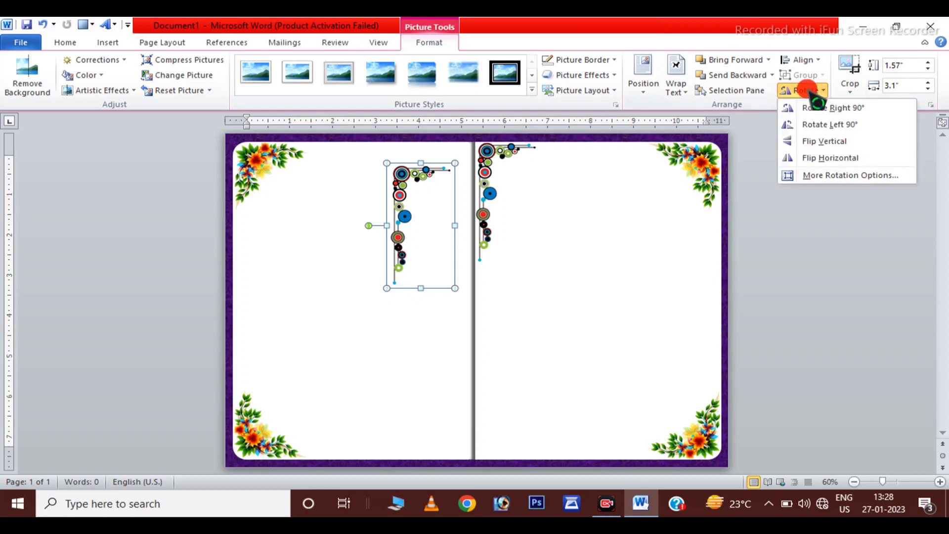
left_click(813, 137)
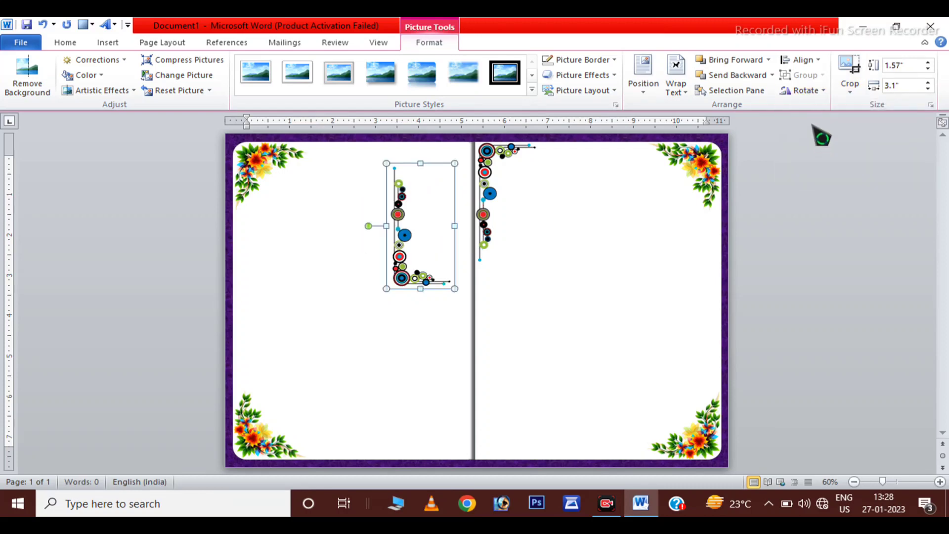
mouse_move(368, 225)
left_mouse_down()
mouse_move(546, 267)
mouse_move(563, 237)
left_mouse_up()
left_click_drag(446, 208, 461, 188)
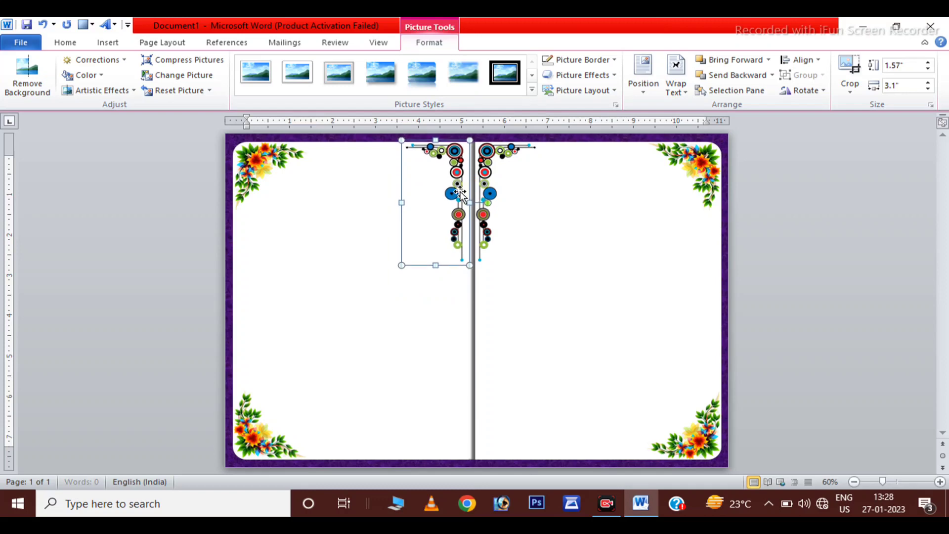
left_click_drag(461, 188, 460, 197)
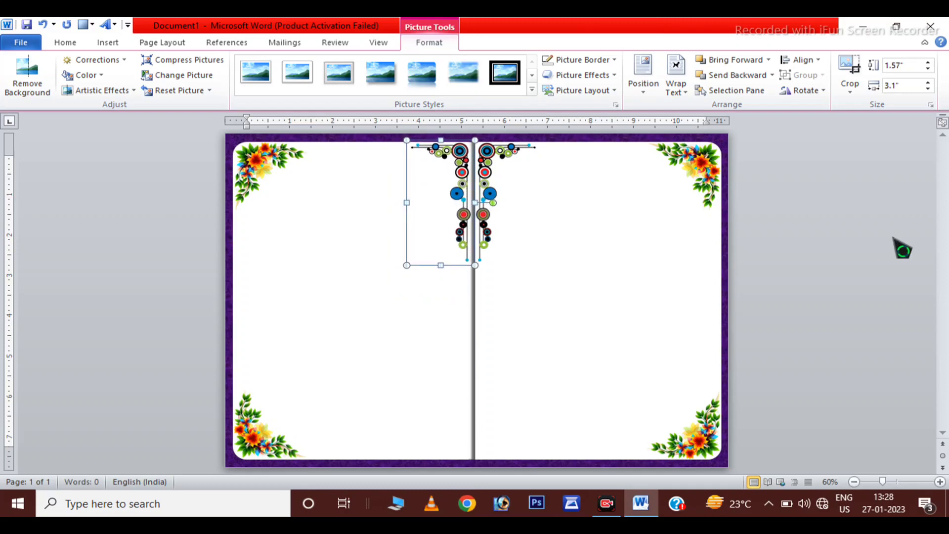
left_click(866, 298)
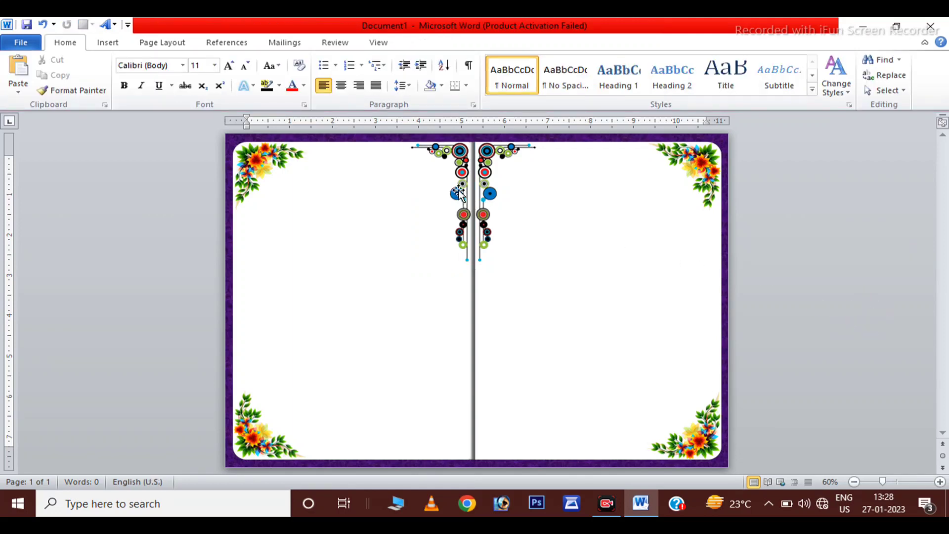
- Copy both top ornaments to the bottom of the fold, turned upside down, one on each page
left_click(461, 159)
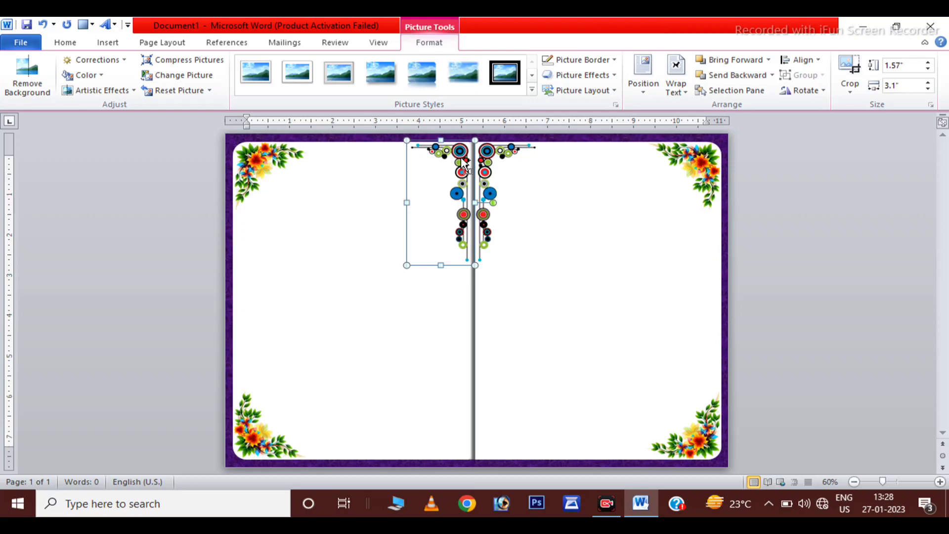
left_click_drag(463, 161, 461, 166)
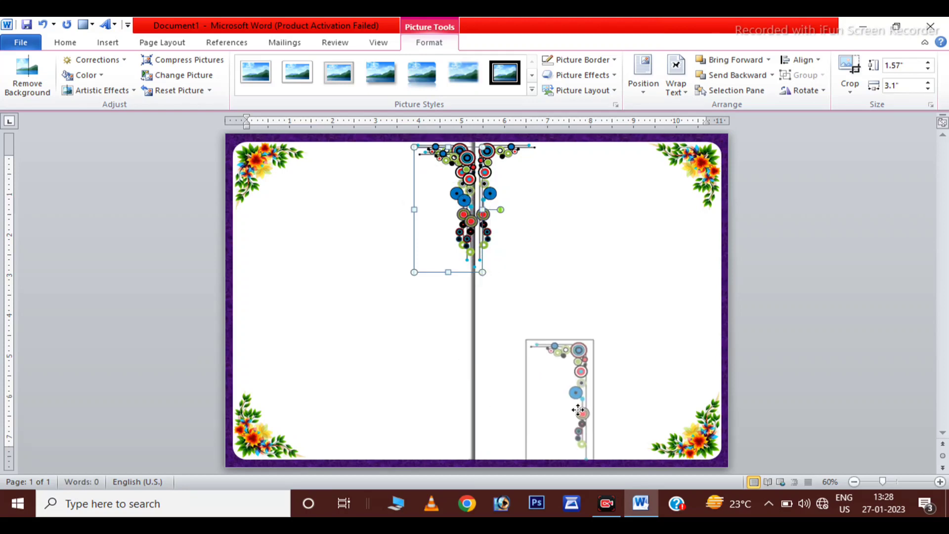
mouse_move(471, 218)
left_mouse_down()
mouse_move(589, 375)
mouse_move(457, 411)
mouse_move(450, 403)
left_mouse_up()
left_click_drag(534, 411, 504, 408)
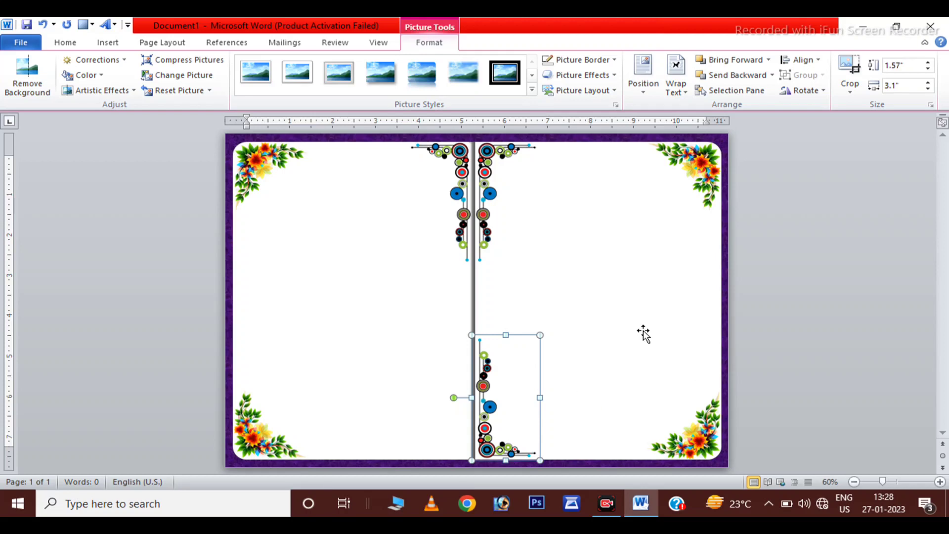
left_click(495, 151)
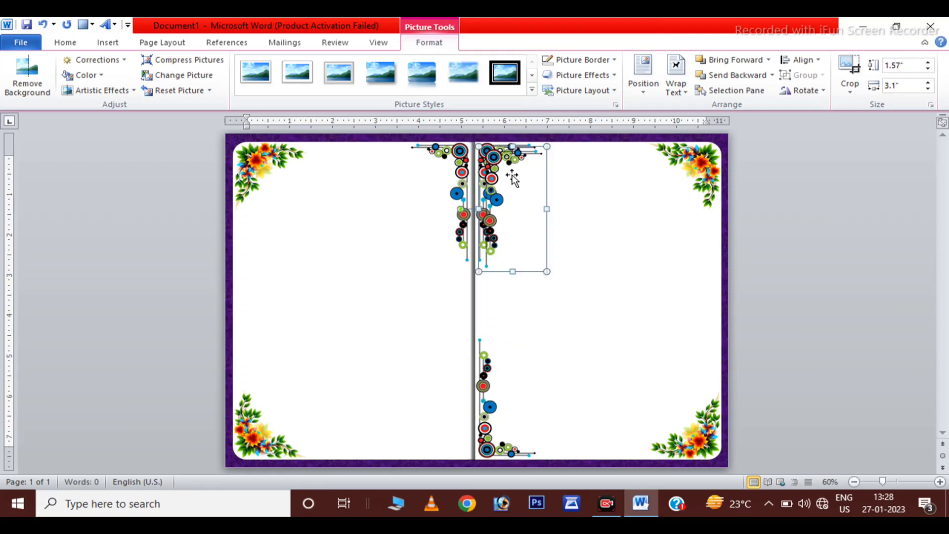
left_click_drag(505, 173, 393, 368)
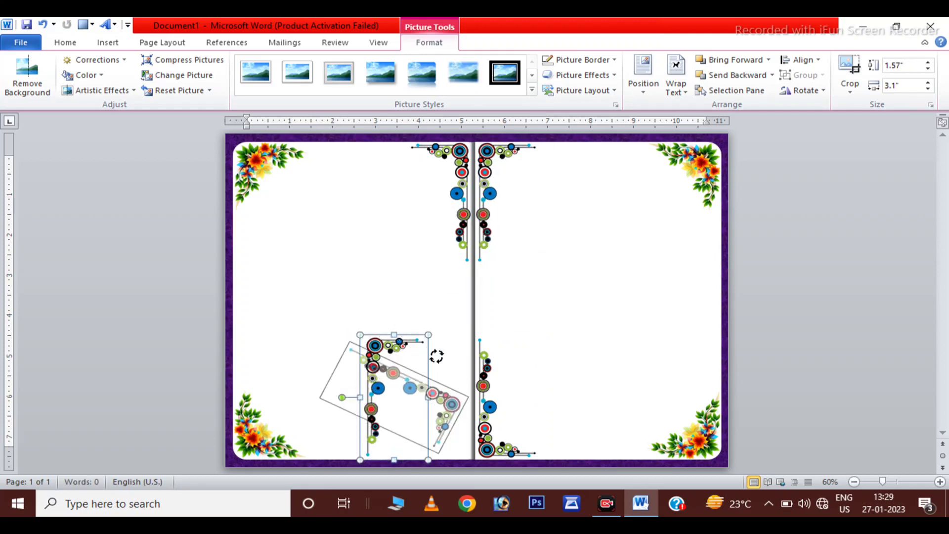
left_click_drag(341, 397, 456, 404)
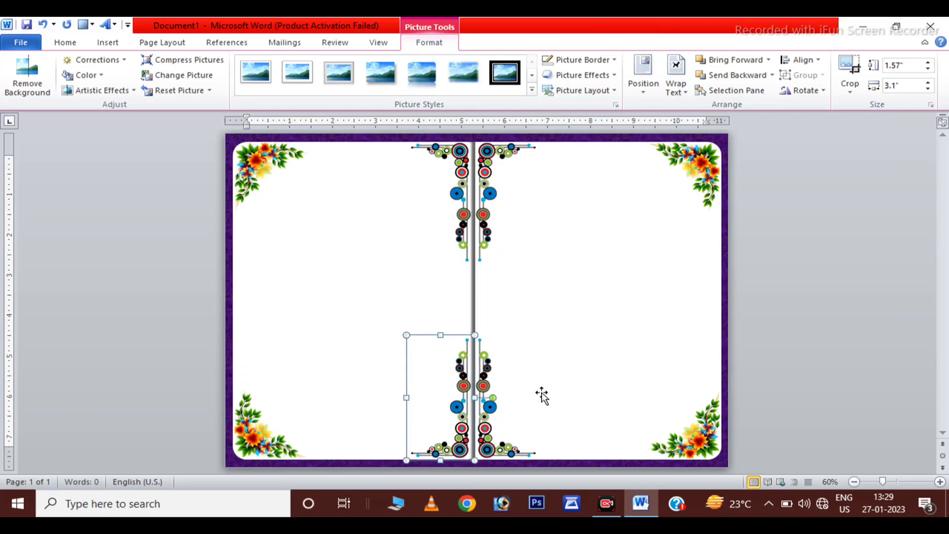
left_click(839, 316)
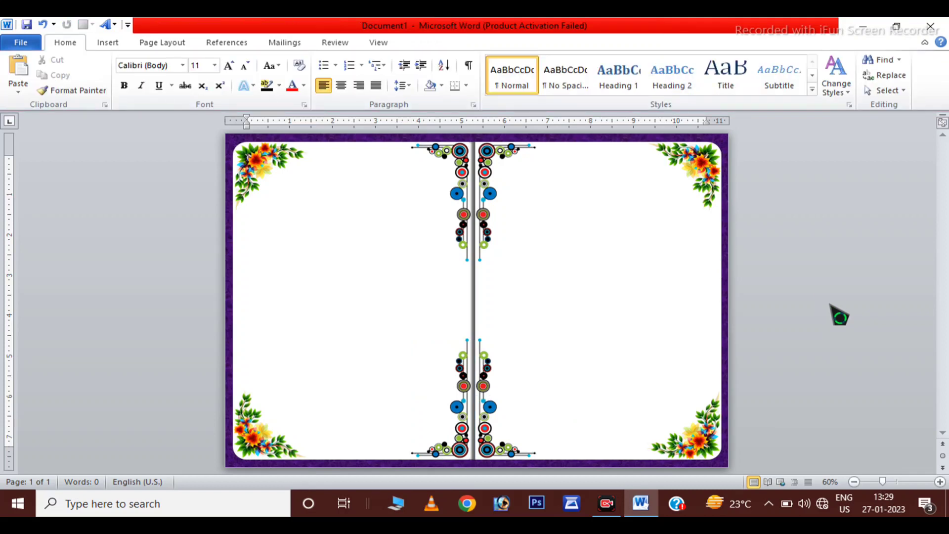
- Add a text box on the left page with larger, bold, red '|| श्री गणेशाय नमः ||' in Hindi
left_click(124, 46)
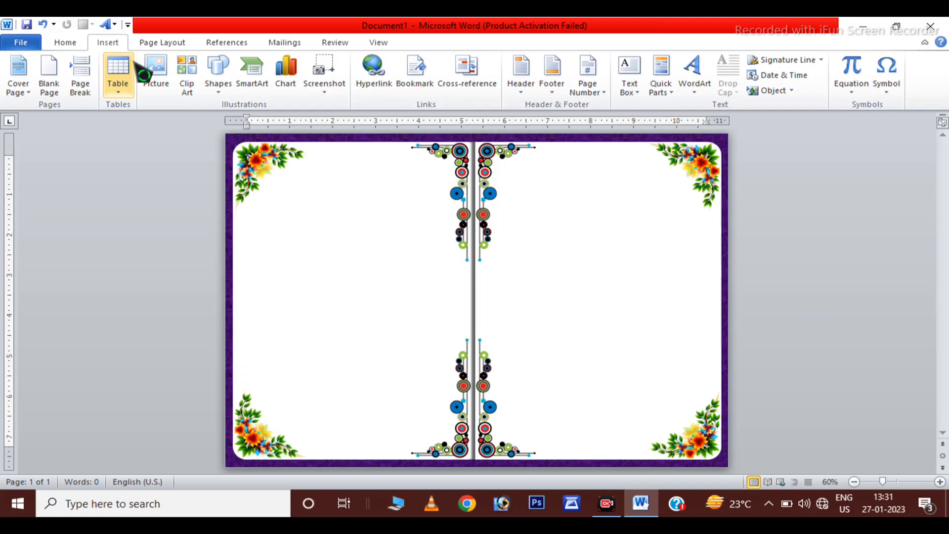
left_click(219, 69)
left_click(213, 119)
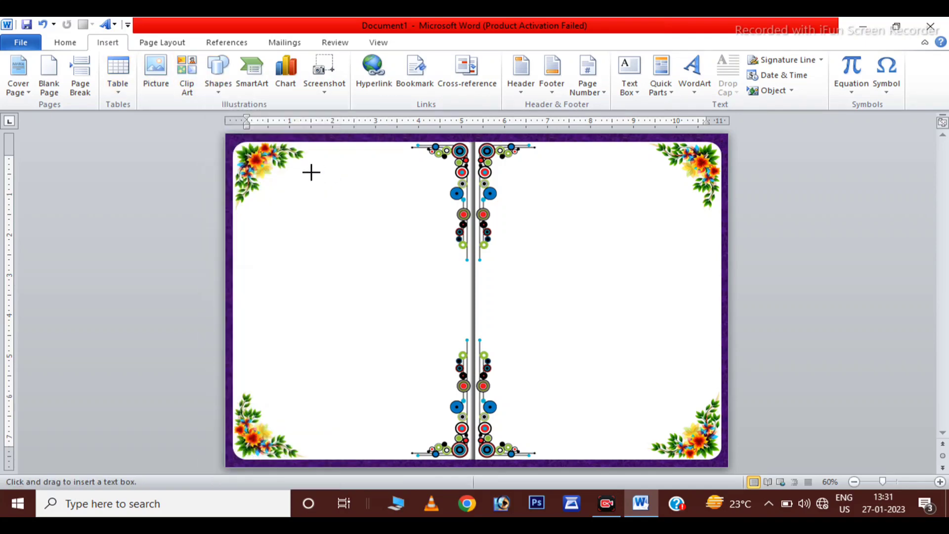
mouse_move(308, 177)
left_mouse_down()
mouse_move(384, 199)
mouse_move(427, 201)
left_mouse_up()
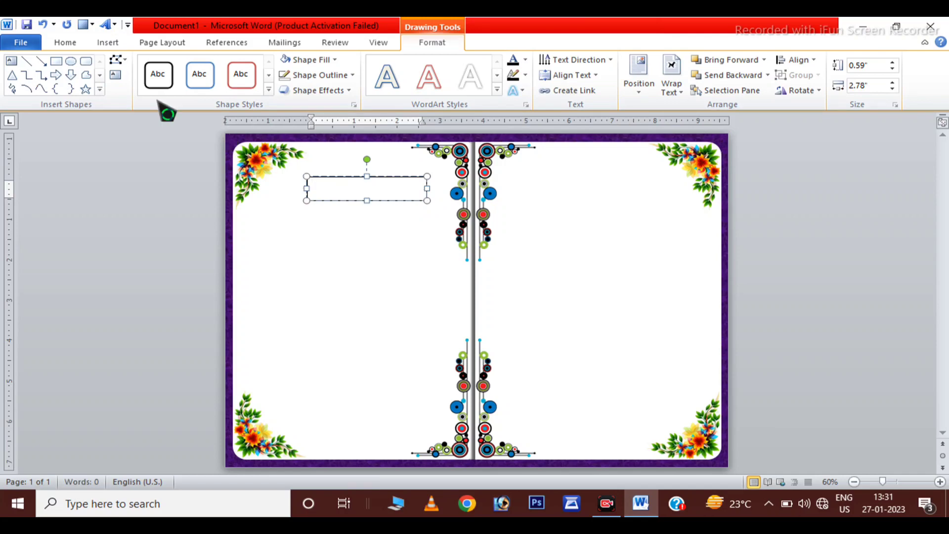
left_click(69, 44)
left_click(229, 66)
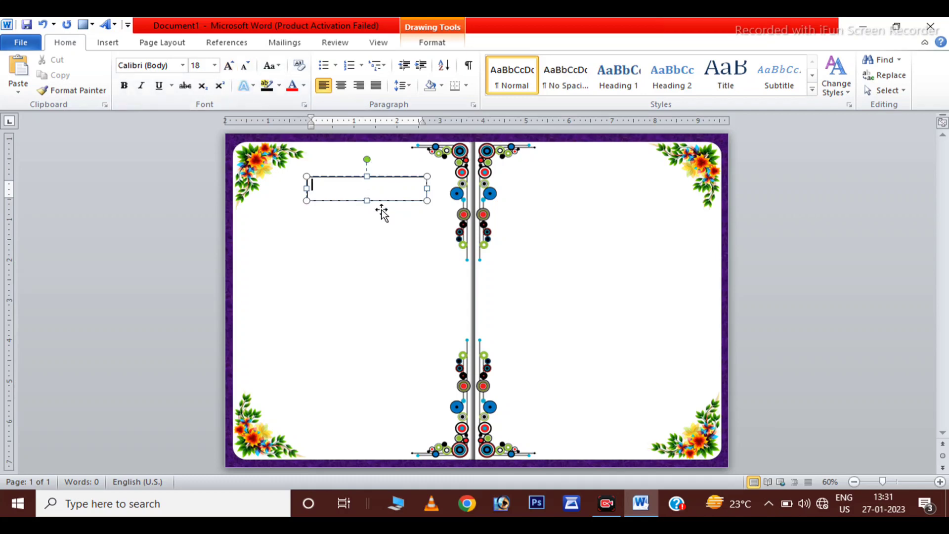
left_click(124, 86)
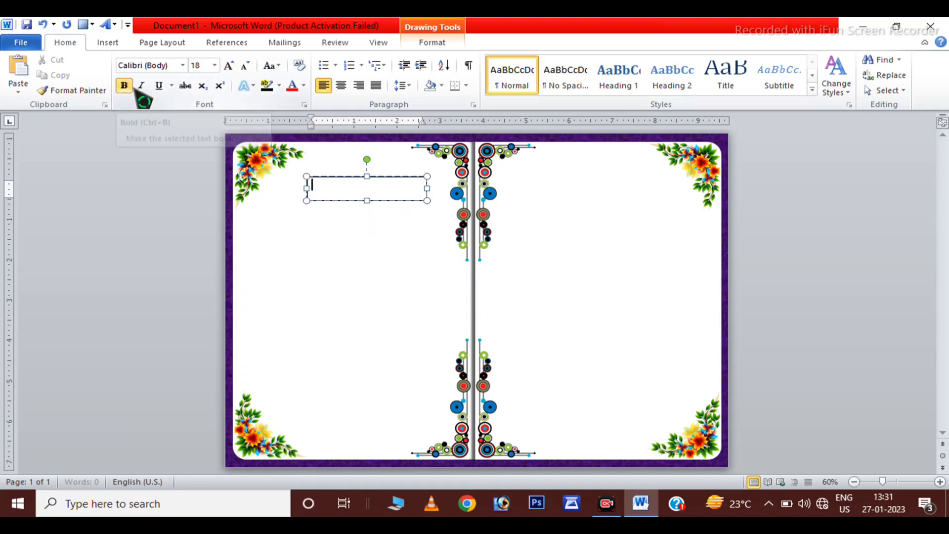
key("alt+shift")
type("|| श्री गणेशाय नमः ||")
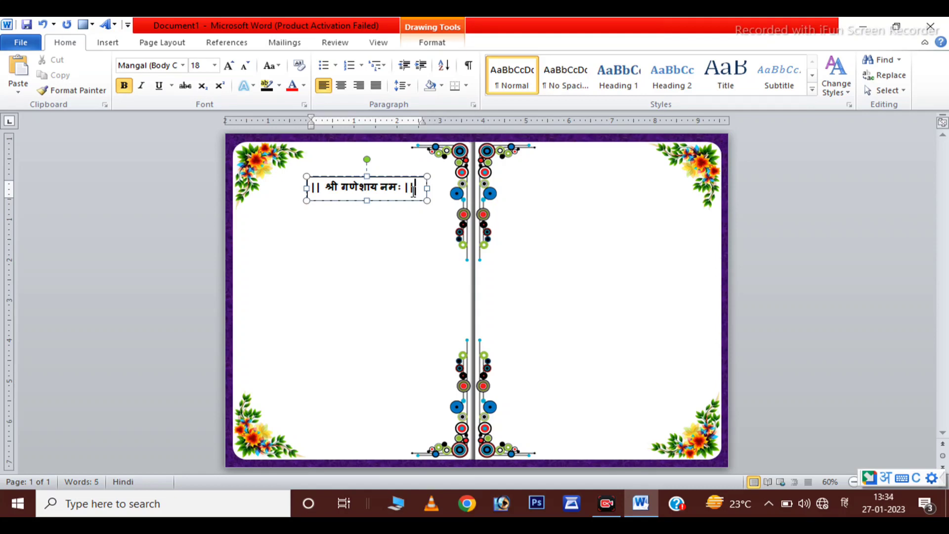
left_click_drag(386, 188, 327, 189)
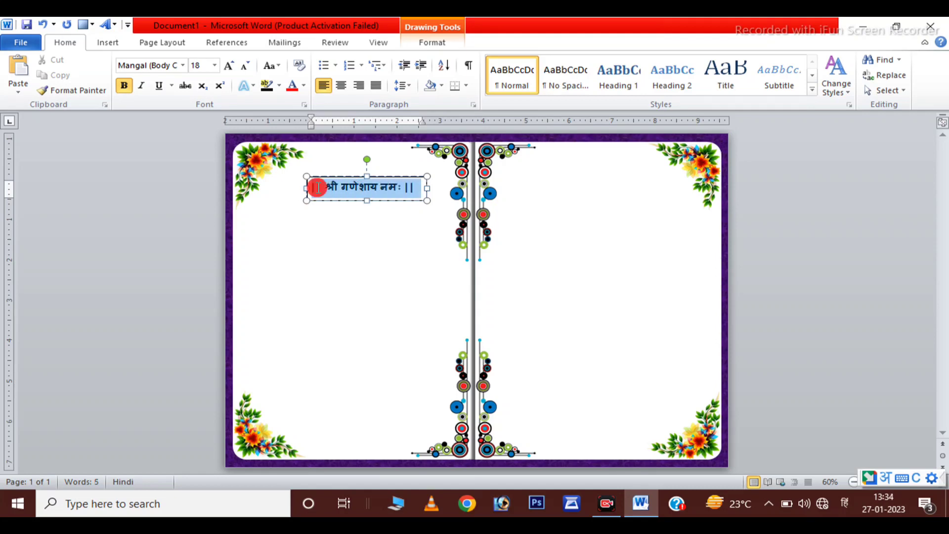
left_click(292, 85)
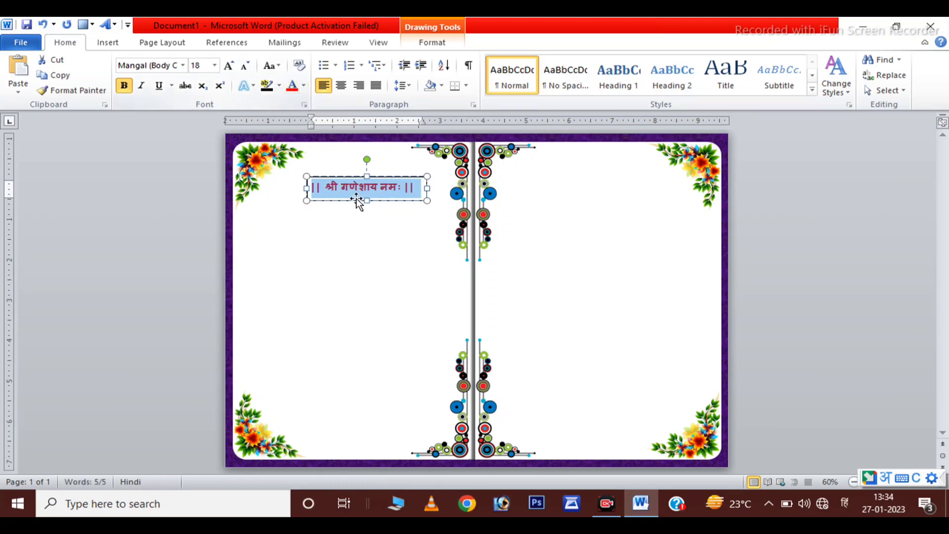
- Set the text box to No Fill and No Outline, then move it to the top of the left page
left_click(340, 175)
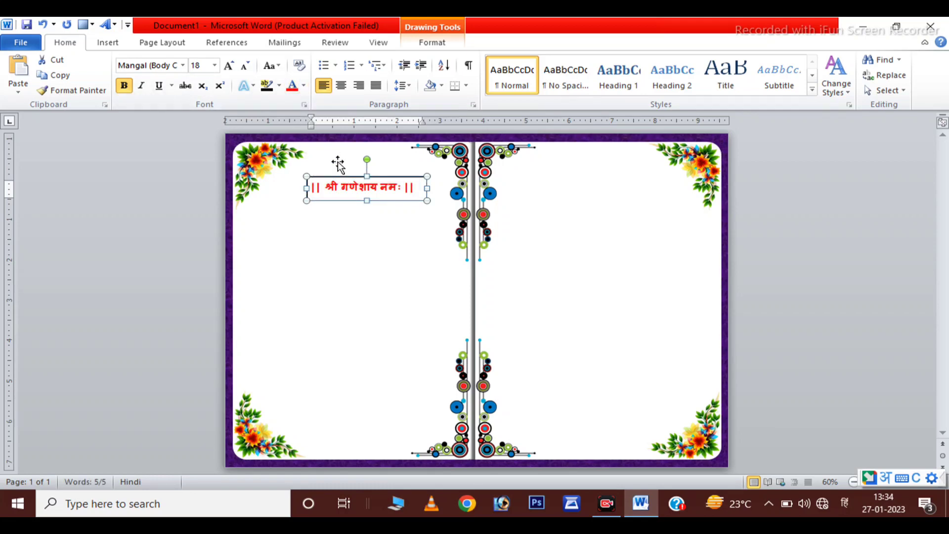
left_click(433, 42)
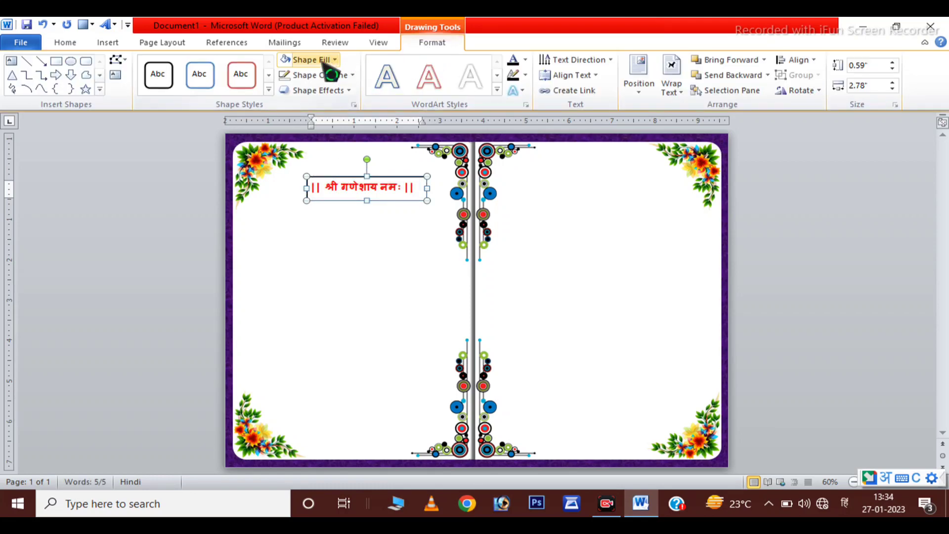
left_click(328, 60)
left_click(318, 176)
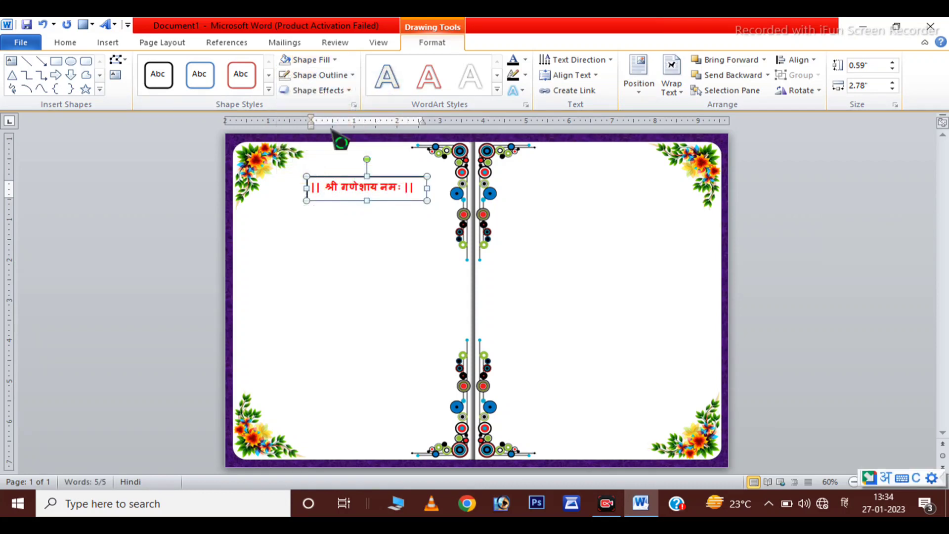
left_click(352, 74)
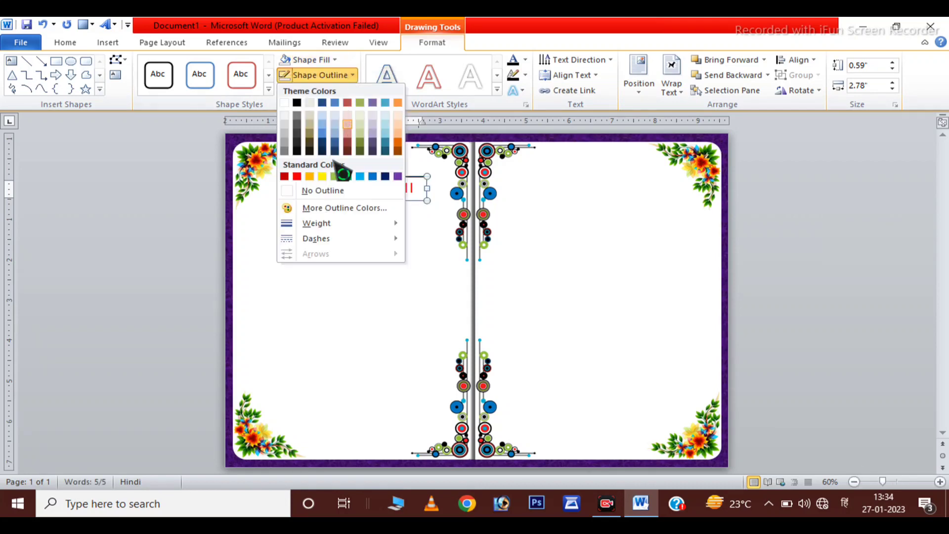
left_click(324, 191)
left_click_drag(348, 175, 348, 148)
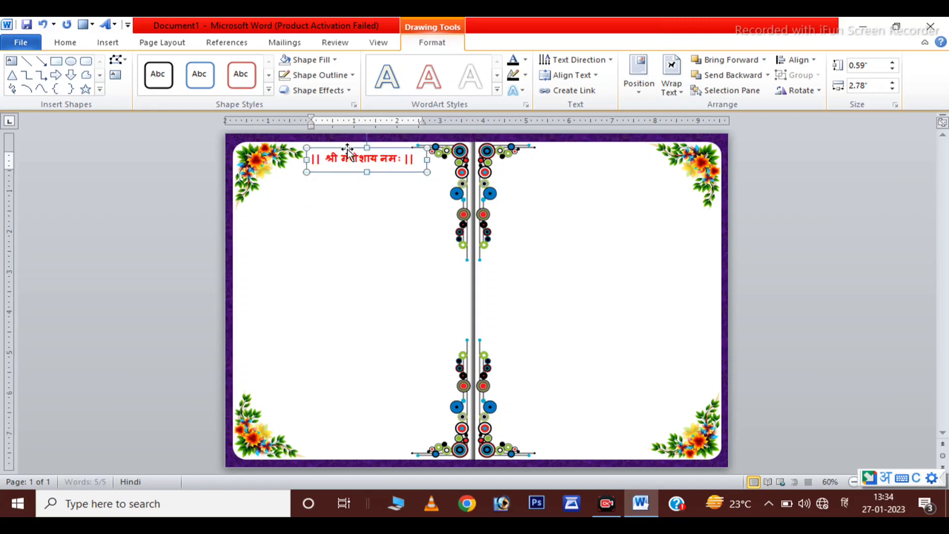
key("Up")
key("Up")
key("Up")
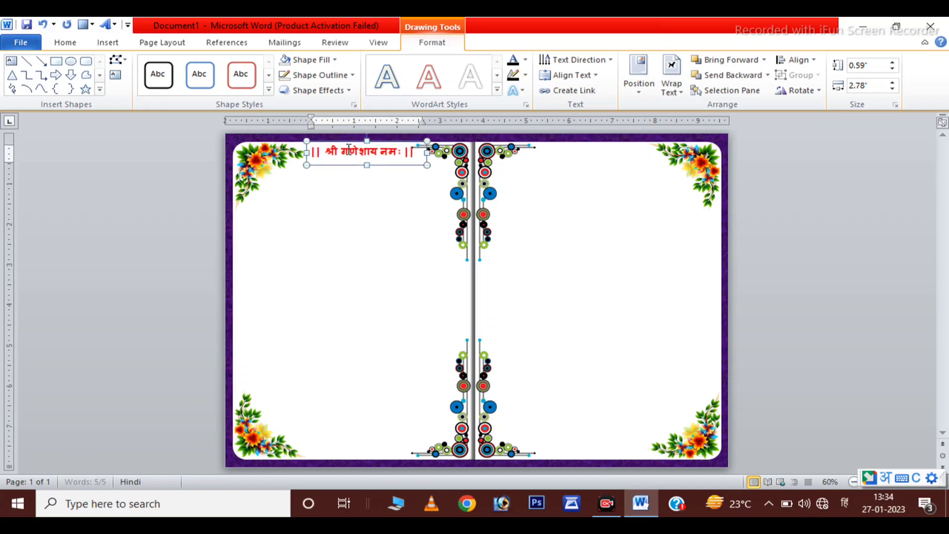
key("Up")
key("Left")
key("Up")
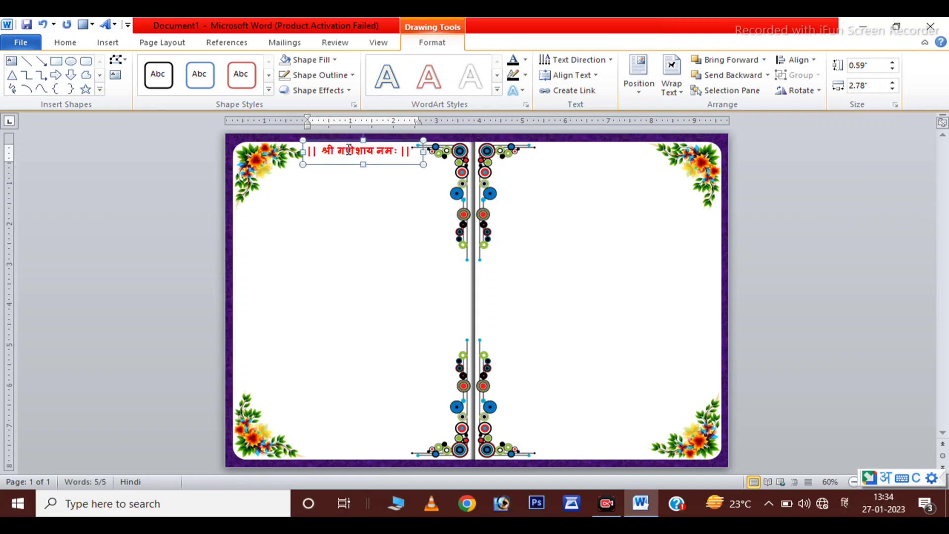
- Insert the round wreath picture and set its wrapping to In Front of Text
left_click(349, 150)
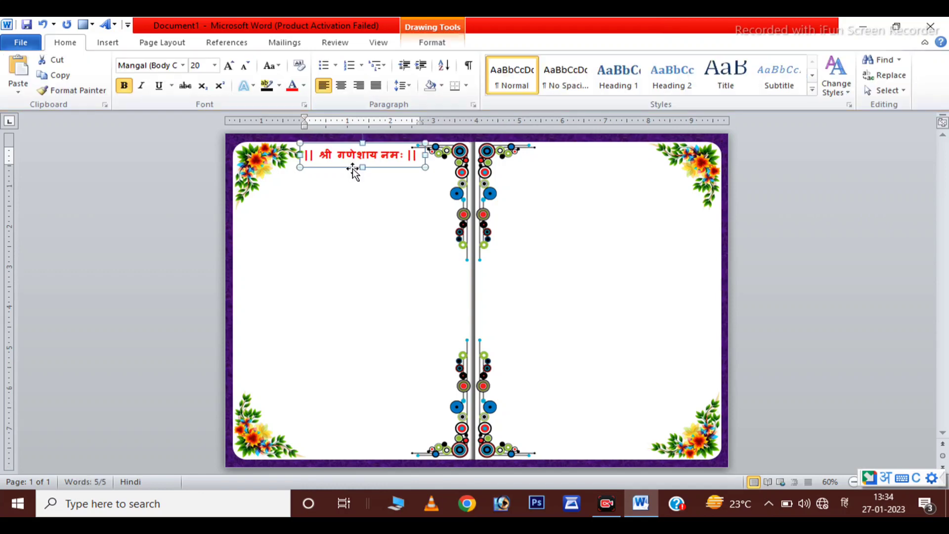
left_click(807, 251)
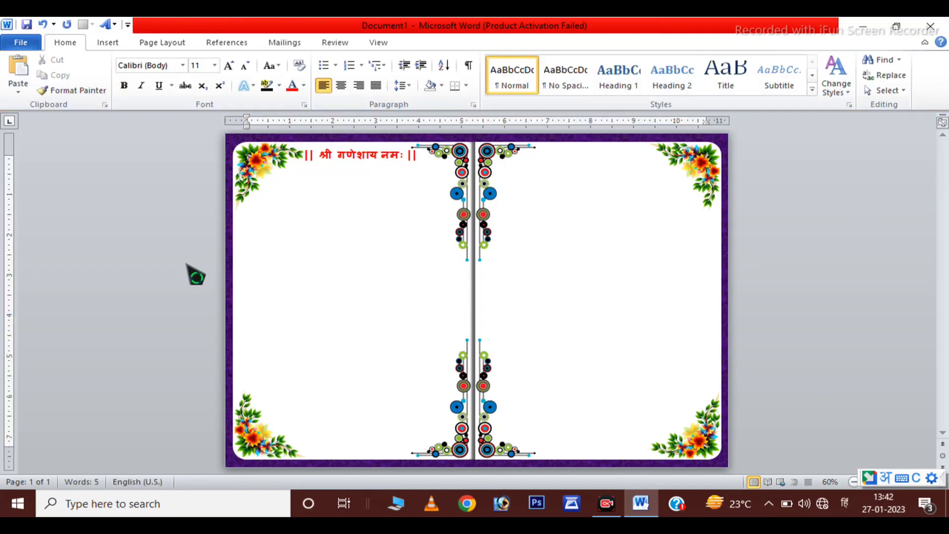
left_click(107, 43)
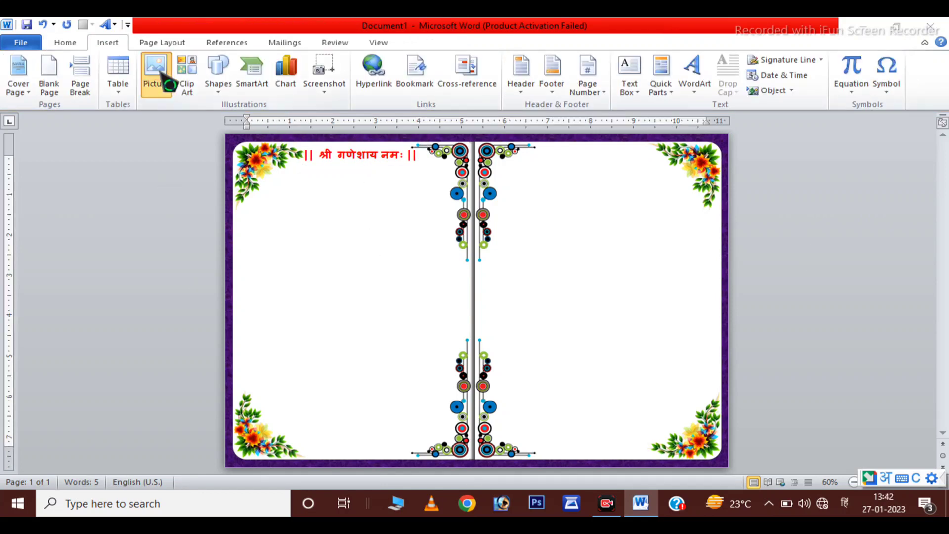
left_click(154, 74)
scroll(319, 236, "down", 2)
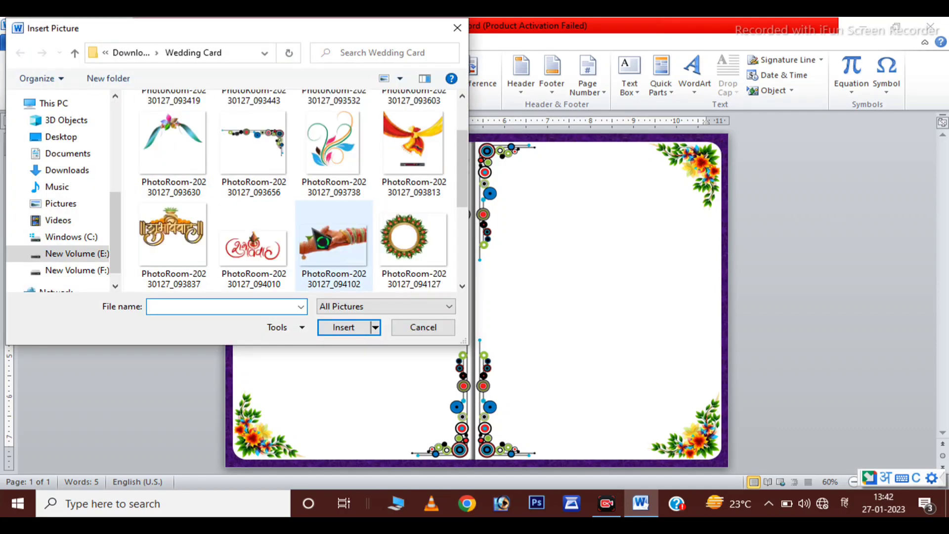
left_click(414, 237)
left_click(358, 327)
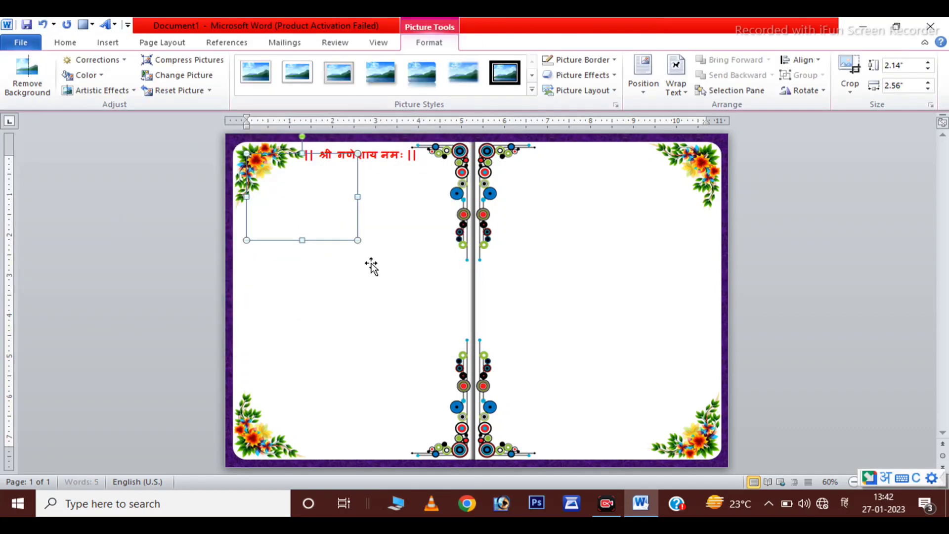
left_click(675, 91)
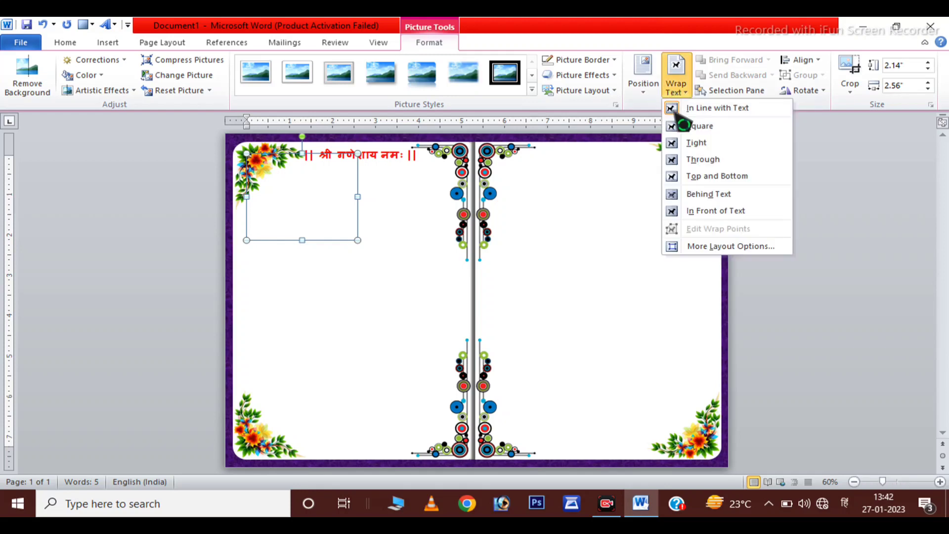
left_click(714, 211)
- Position the wreath under the heading and size it to about 2.17 by 2.61 inches
left_click_drag(291, 201, 336, 223)
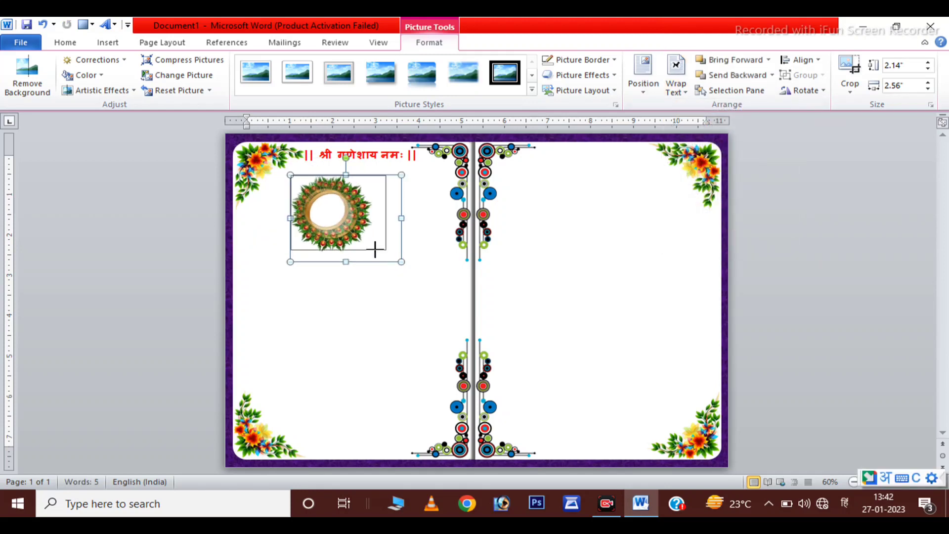
left_click_drag(402, 261, 386, 250)
left_click_drag(333, 218, 359, 210)
left_click_drag(419, 236, 432, 249)
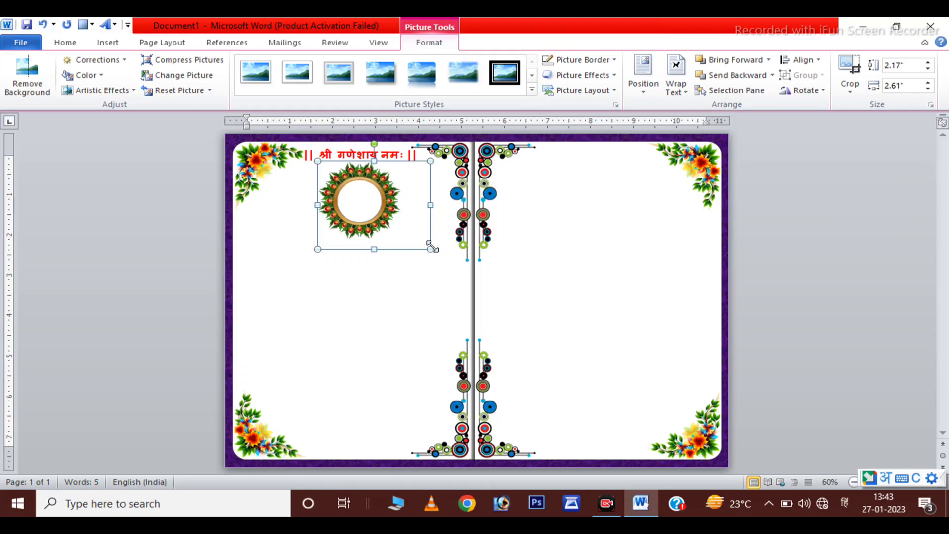
- Insert the Ganesha picture and float it in front of text
left_click(107, 43)
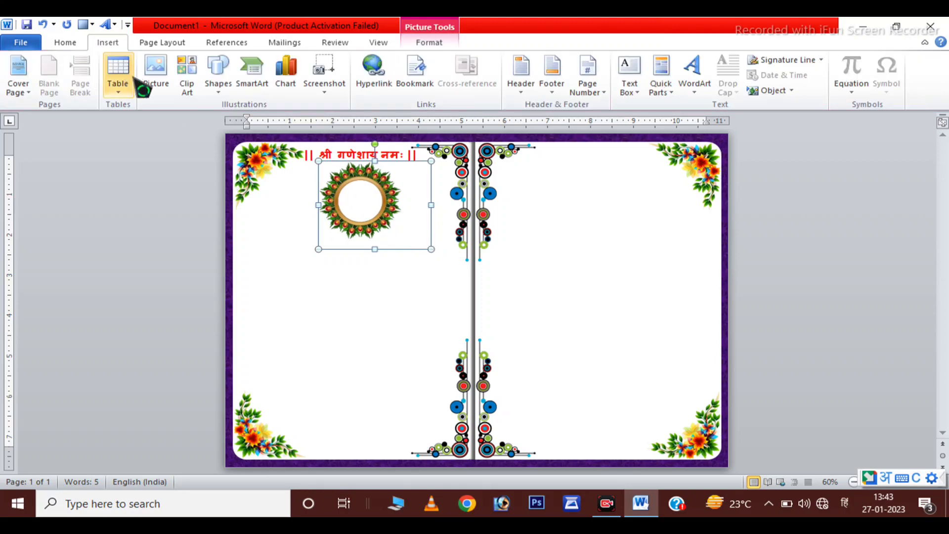
left_click(156, 72)
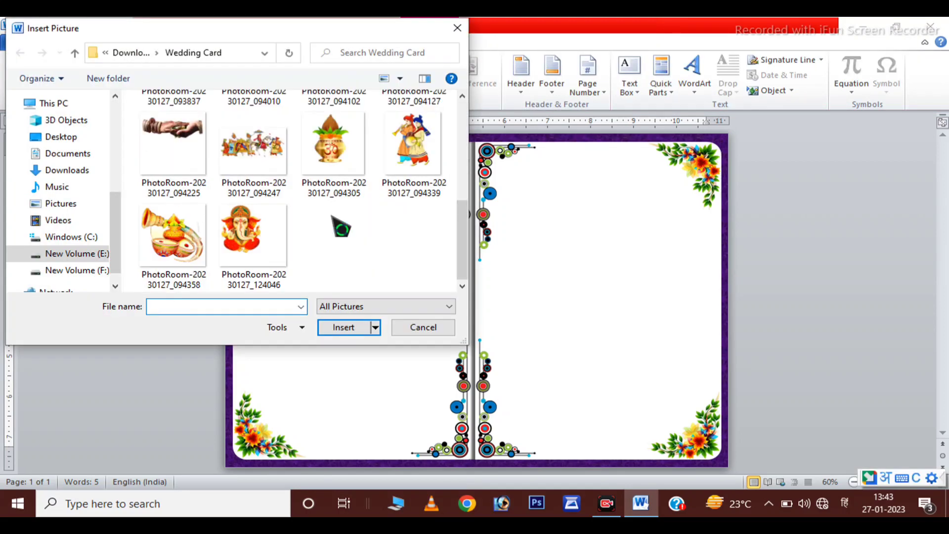
left_click(253, 232)
left_click(359, 326)
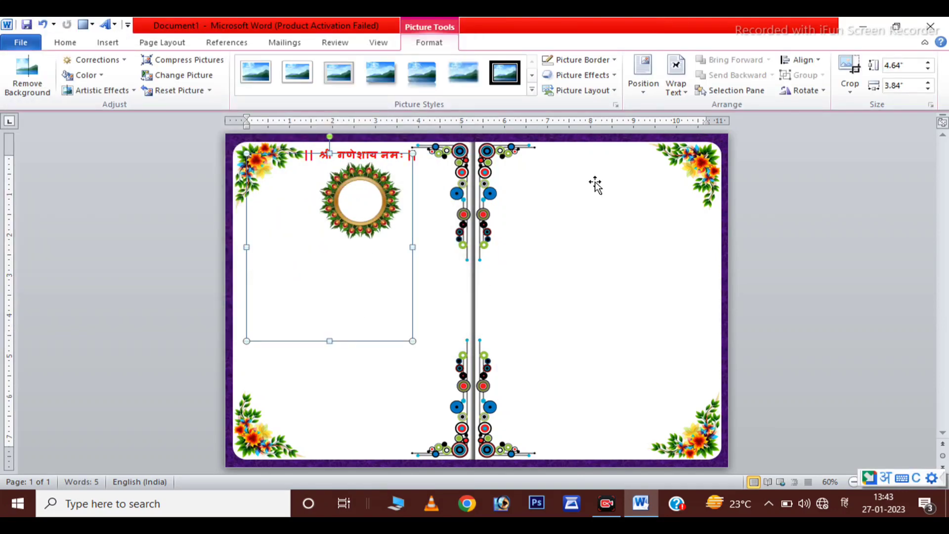
left_click(676, 79)
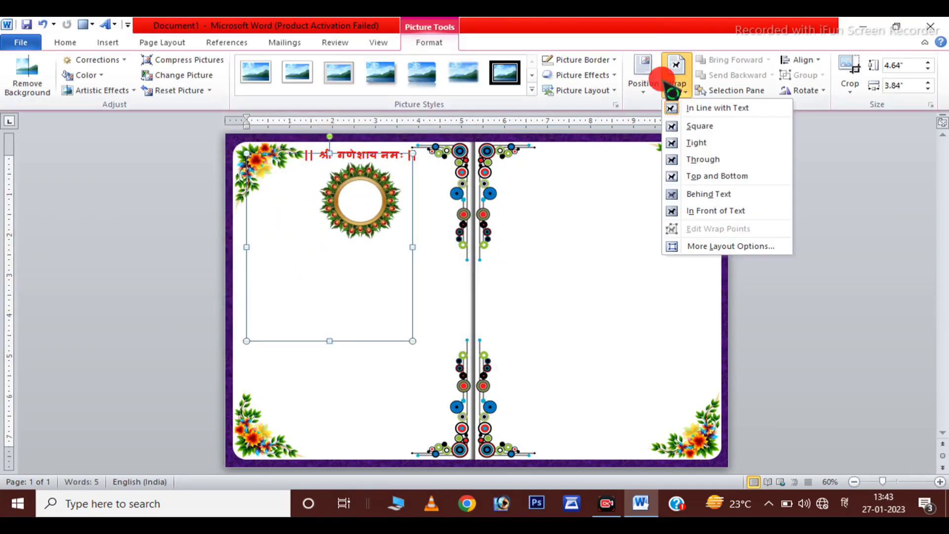
left_click(697, 212)
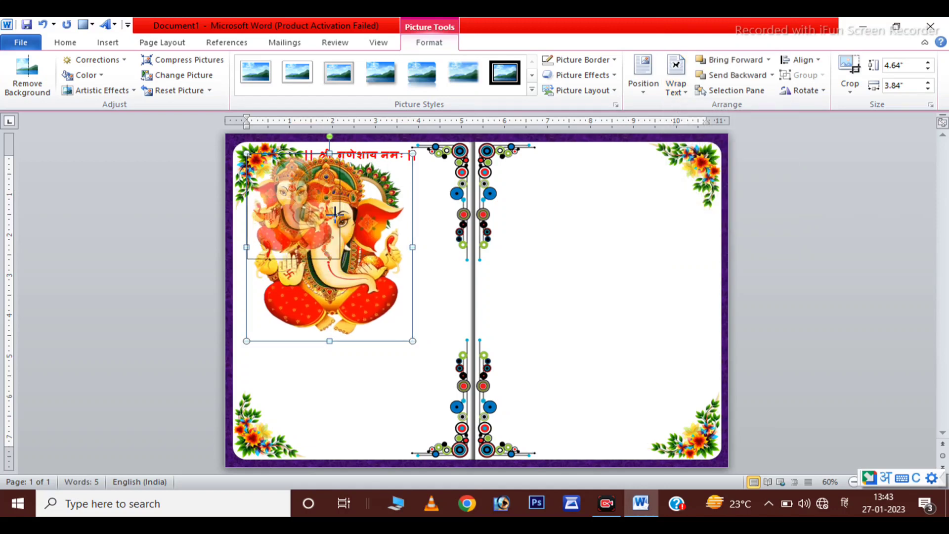
- Shrink the Ganesha picture to 1.03" by 0.86" and centre it inside the floral wreath
left_click_drag(410, 338, 335, 254)
left_click_drag(295, 209, 367, 248)
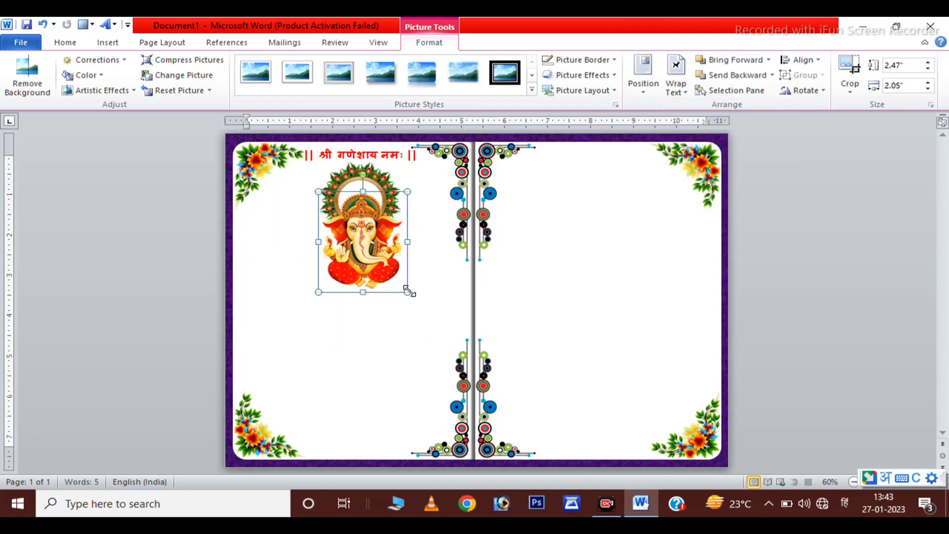
mouse_move(408, 291)
left_mouse_down()
mouse_move(368, 247)
mouse_move(369, 217)
mouse_move(400, 245)
left_mouse_up()
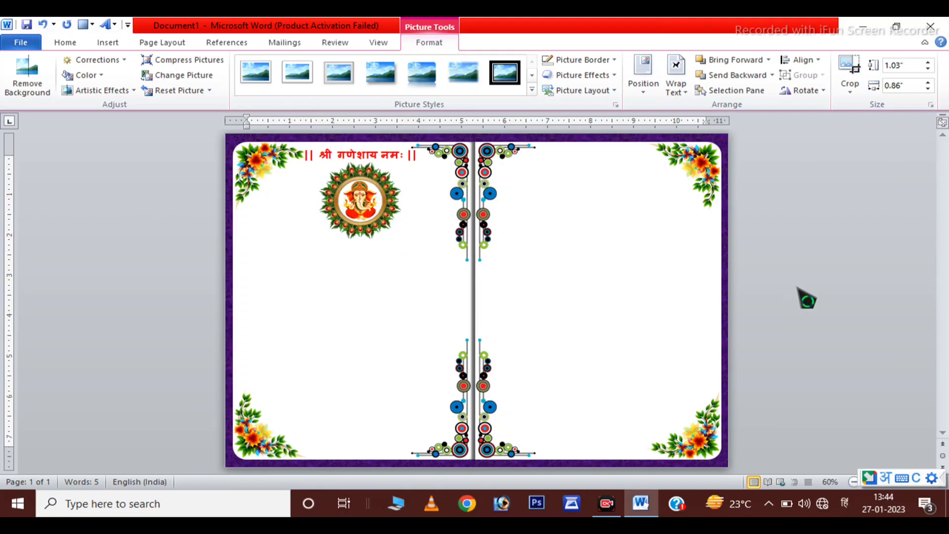
left_click(806, 300)
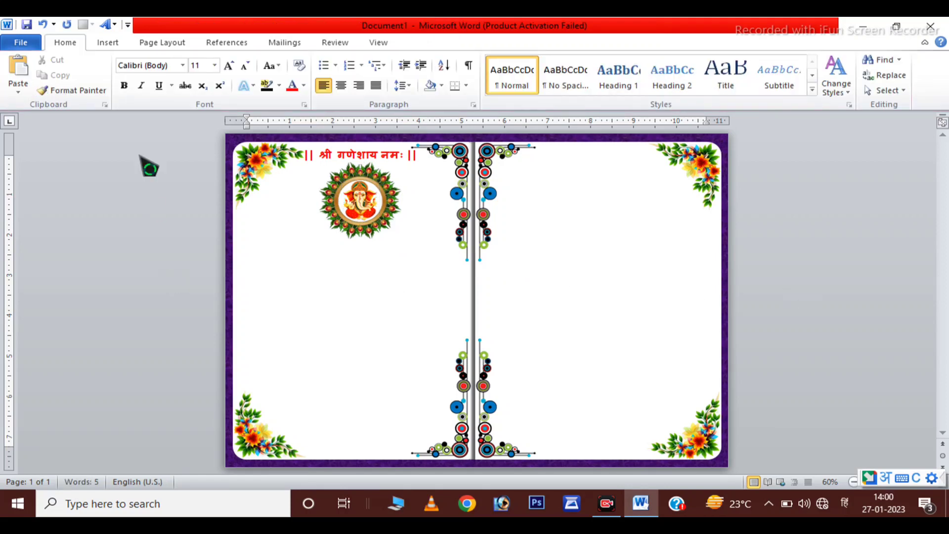
- Insert the शुभ विवाह title picture and float it in front of text
left_click(107, 43)
left_click(155, 74)
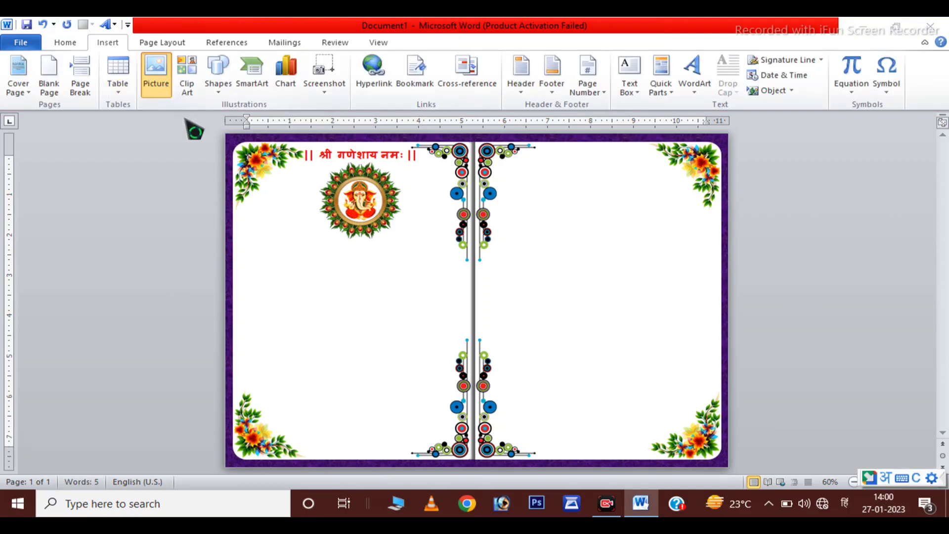
scroll(246, 232, "down", 5)
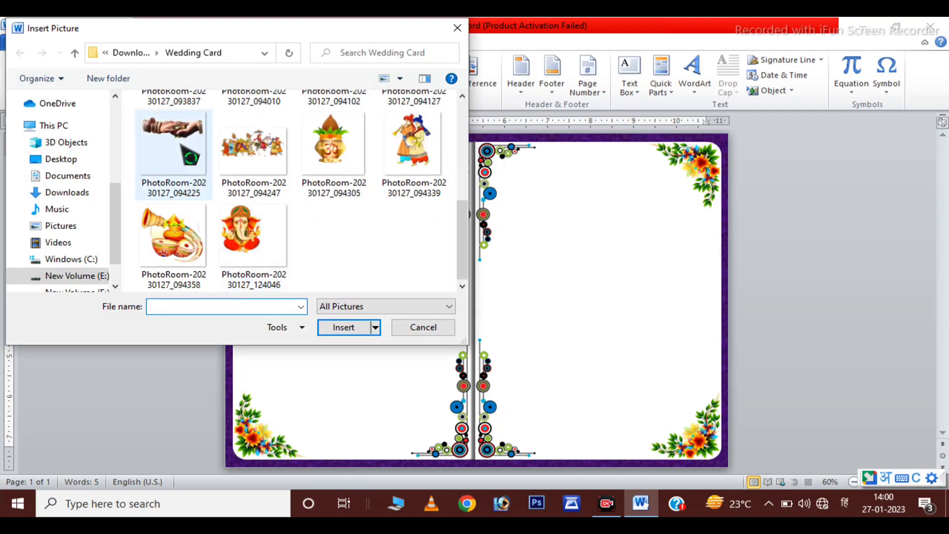
scroll(188, 212, "up", 4)
left_click(185, 215)
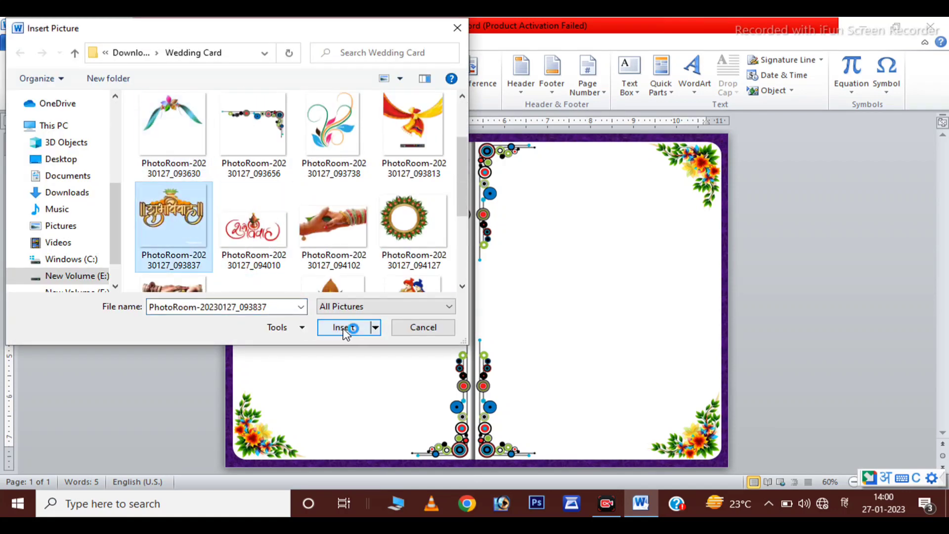
left_click(345, 326)
left_click(675, 87)
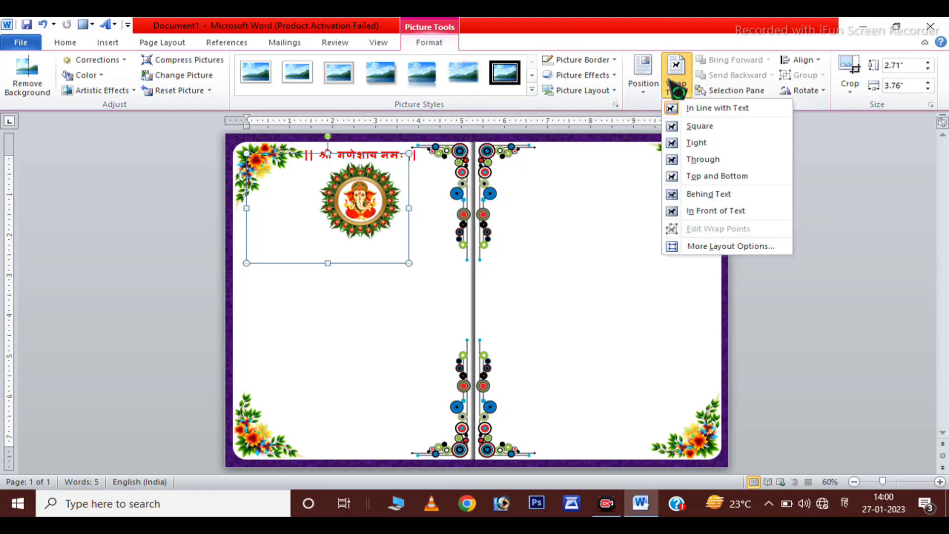
left_click(707, 209)
- Place the title at the top of the right page, resized to 2.03" by 2.82", nudged slightly lower
left_click_drag(324, 223, 589, 200)
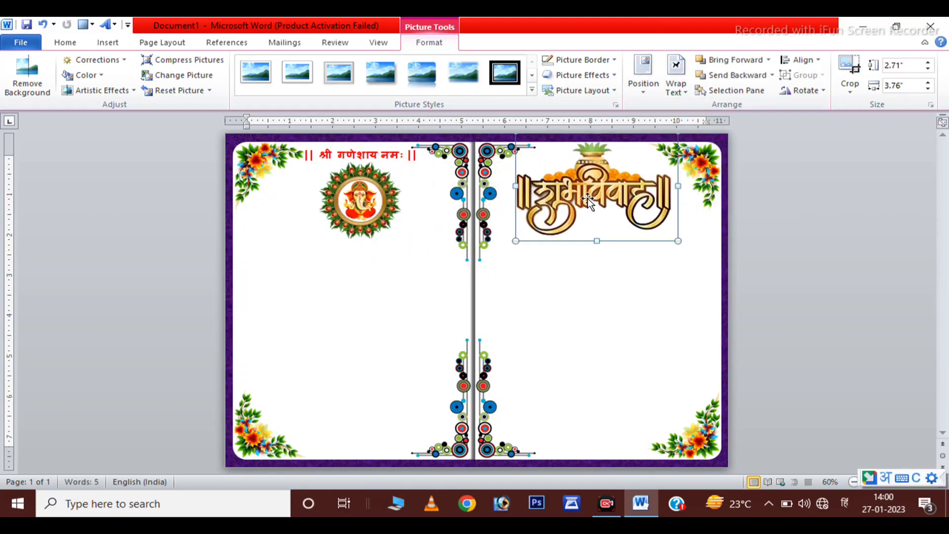
left_click_drag(677, 242, 638, 214)
left_click_drag(582, 188, 599, 189)
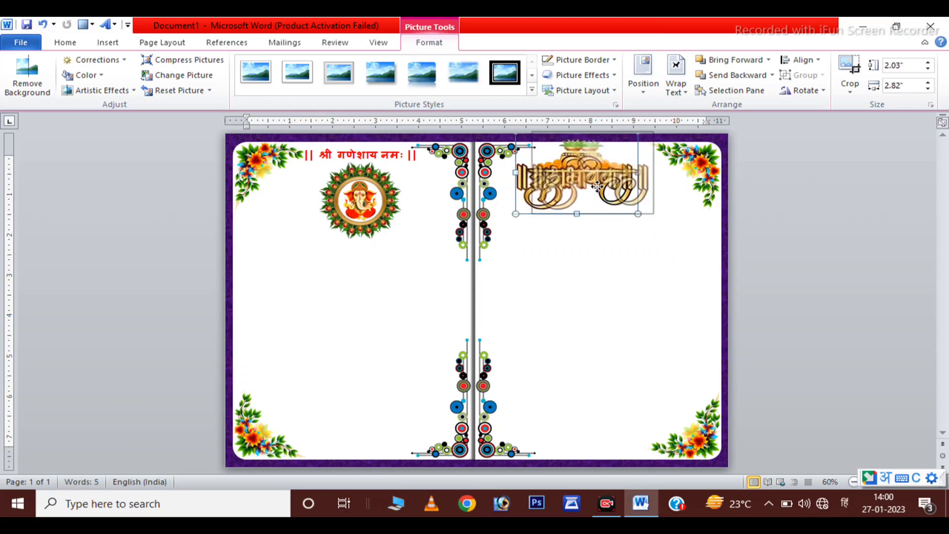
key("Down")
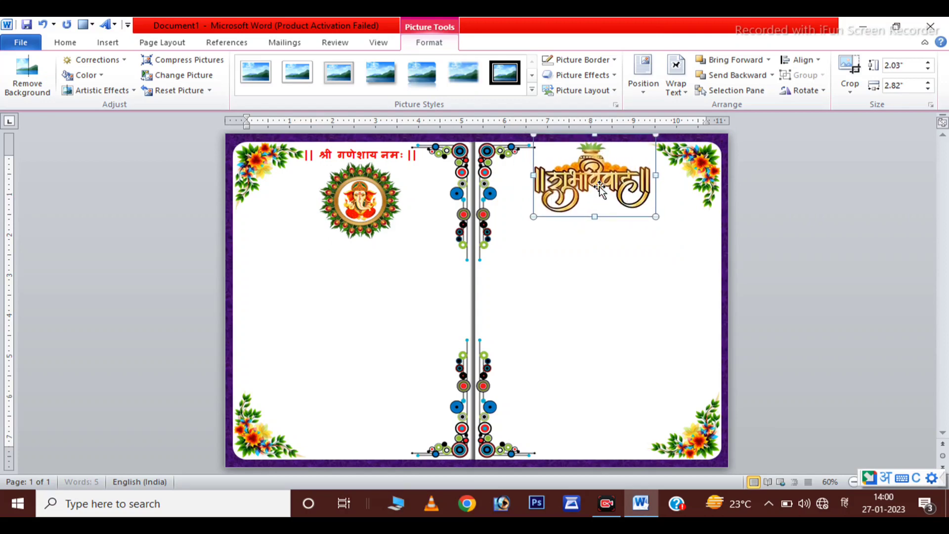
key("ctrl+Down")
key("ctrl+Left")
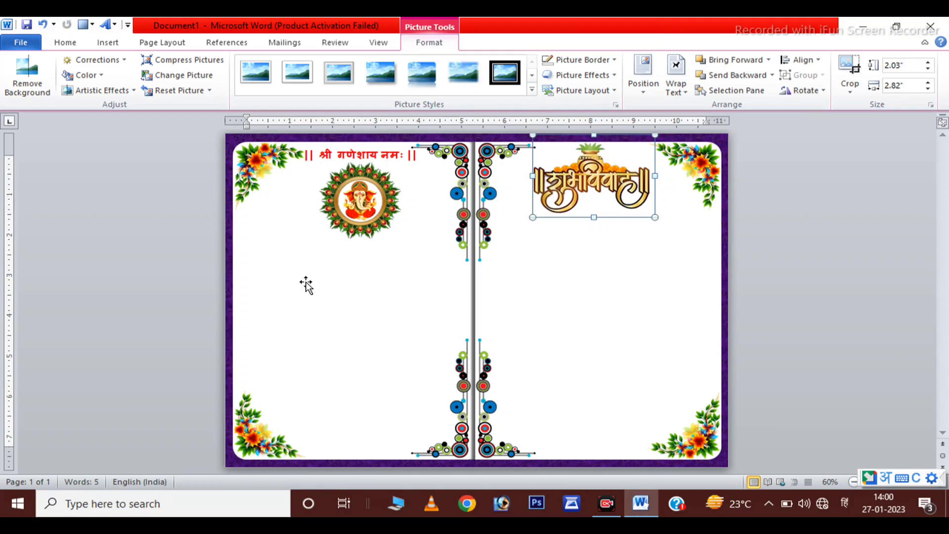
- Insert the shehnai-and-kalash picture and float it in front of text
left_click(108, 42)
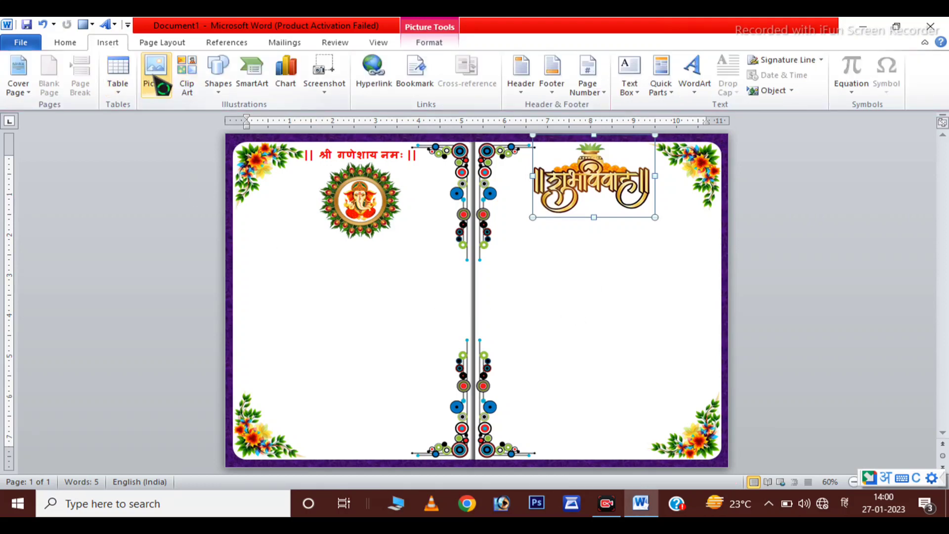
left_click(155, 75)
scroll(285, 242, "down", 3)
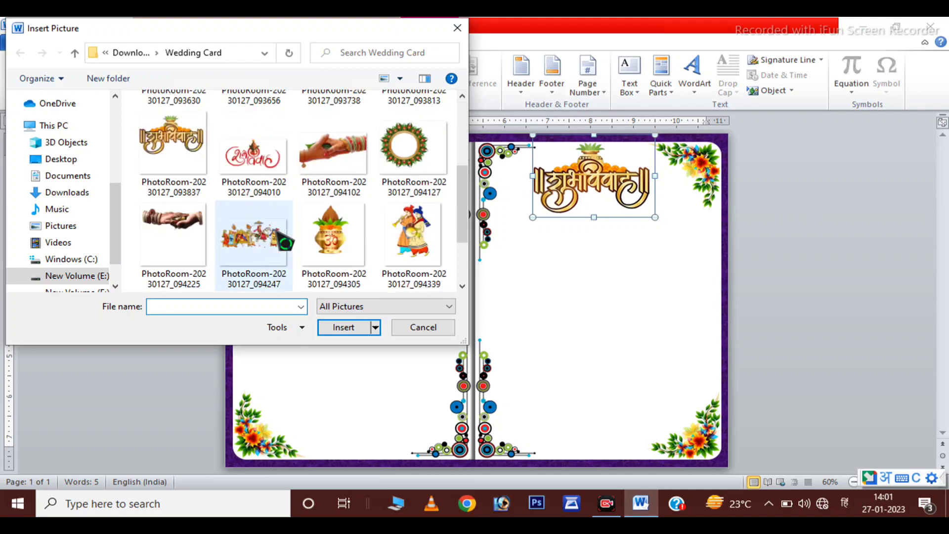
scroll(285, 242, "down", 2)
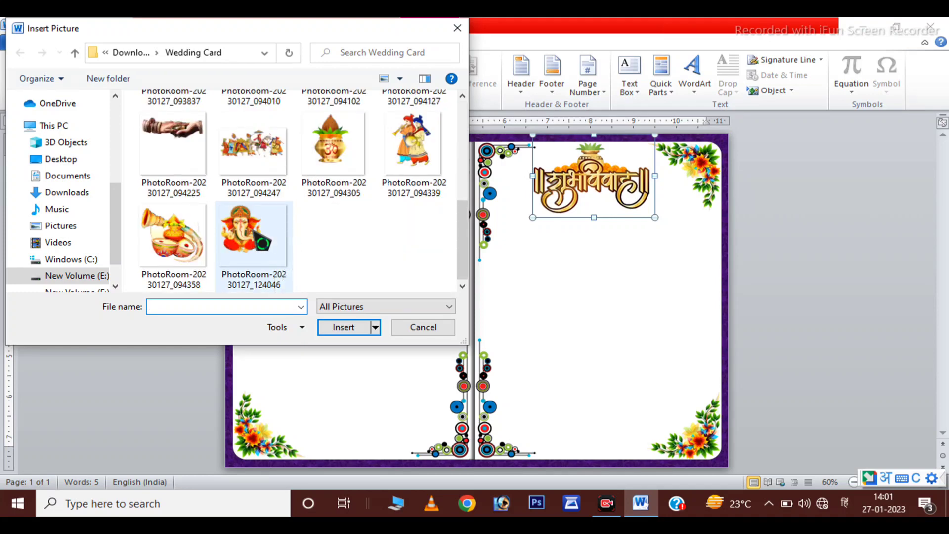
left_click(175, 236)
left_click(344, 328)
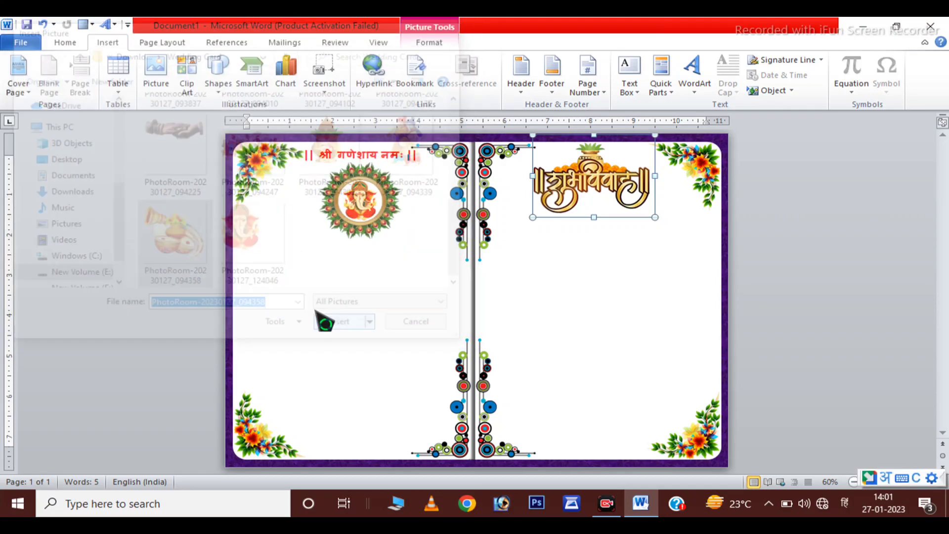
left_click(675, 79)
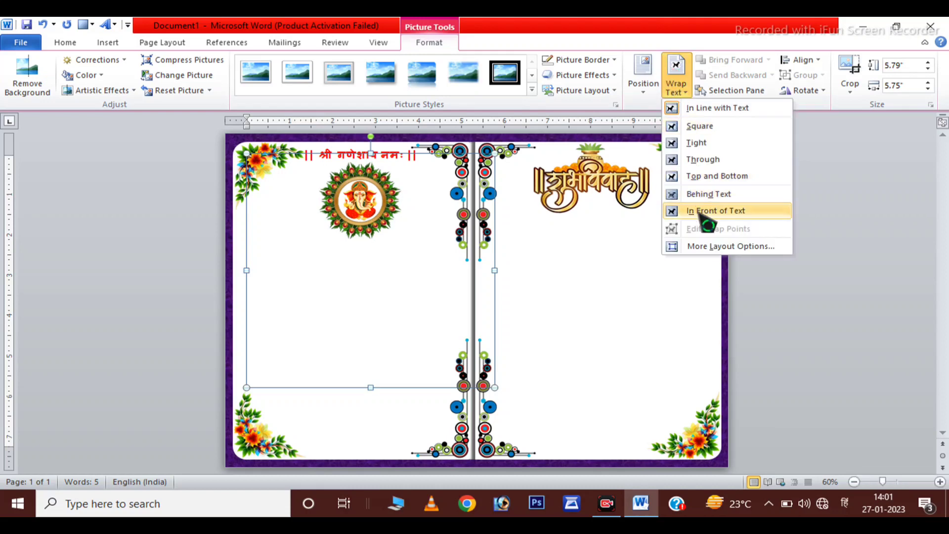
left_click(716, 210)
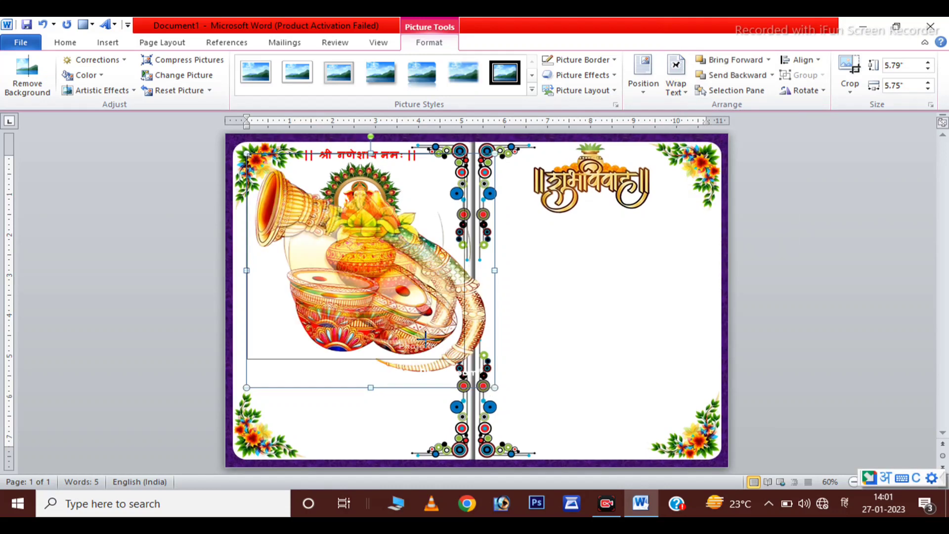
- Shrink it to about 1.2", move it to the bottom-left, and drag a copy to its right
mouse_move(494, 387)
left_mouse_down()
mouse_move(337, 238)
mouse_move(370, 389)
mouse_move(359, 379)
mouse_move(356, 439)
left_mouse_up()
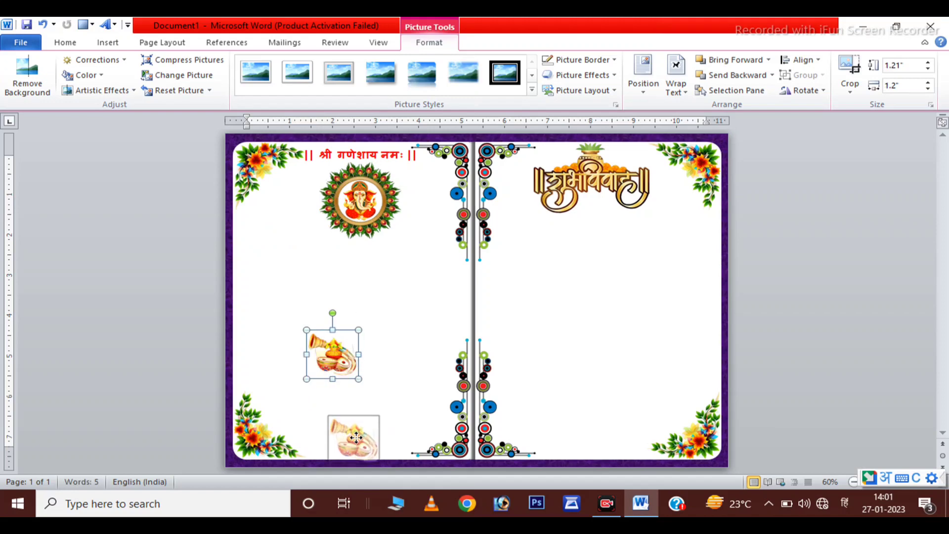
key("Left")
key("Left")
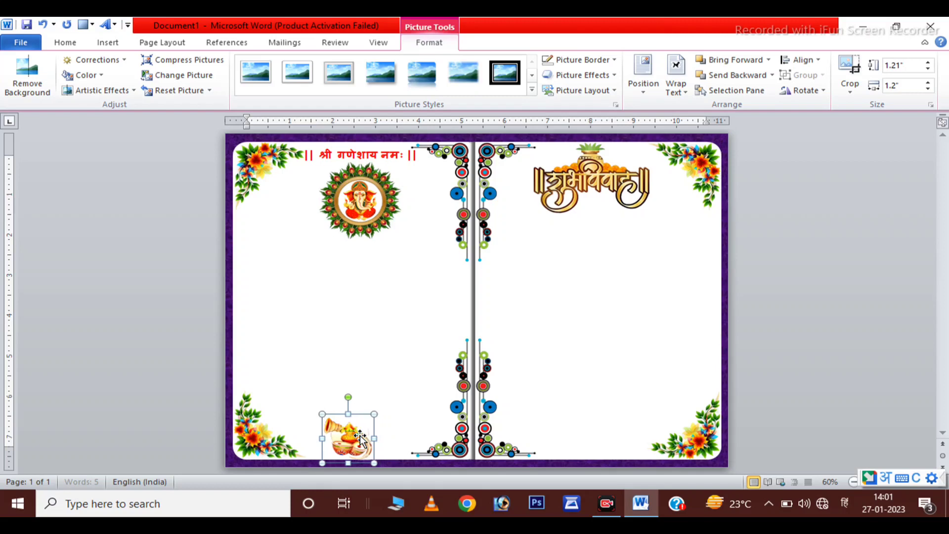
key("Left")
key("Left")
key("Left")
key("Left")
key("Left")
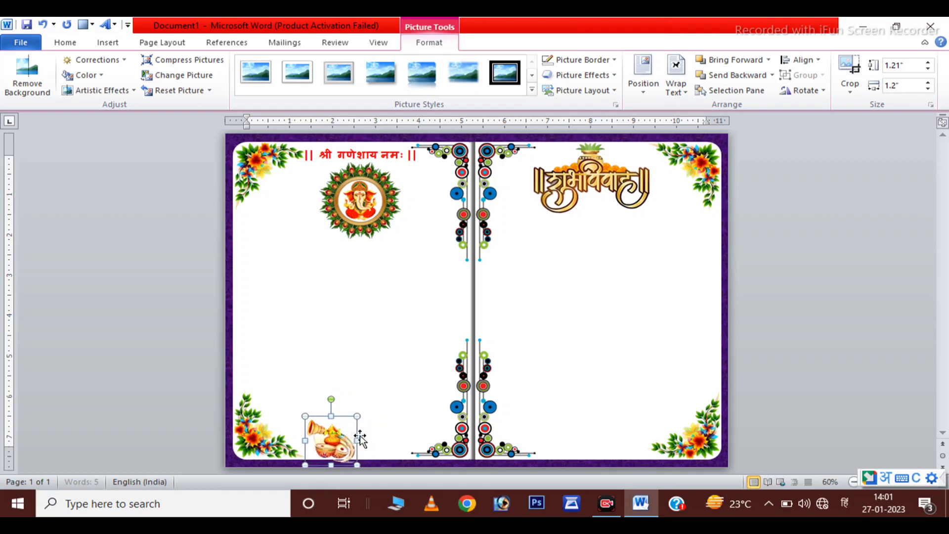
key("Left")
key("Left")
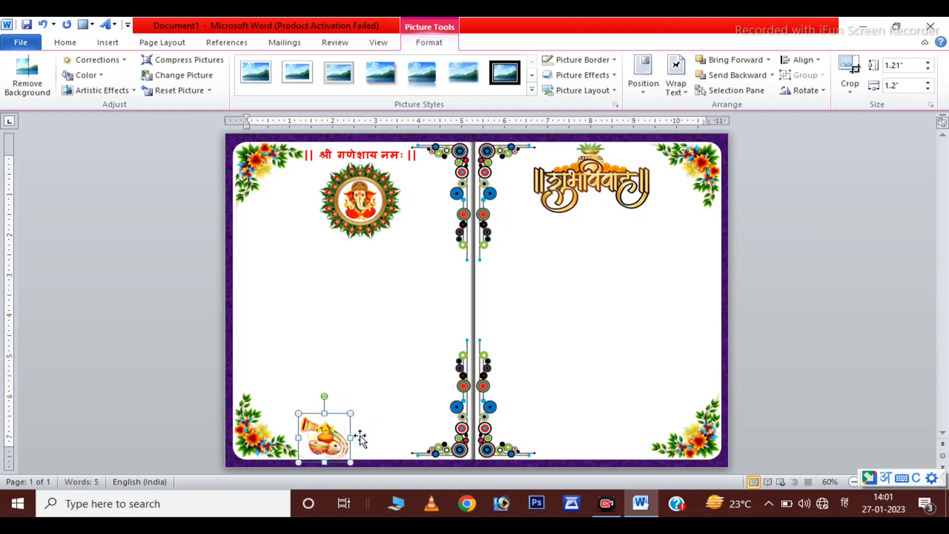
key("Left")
key("Left")
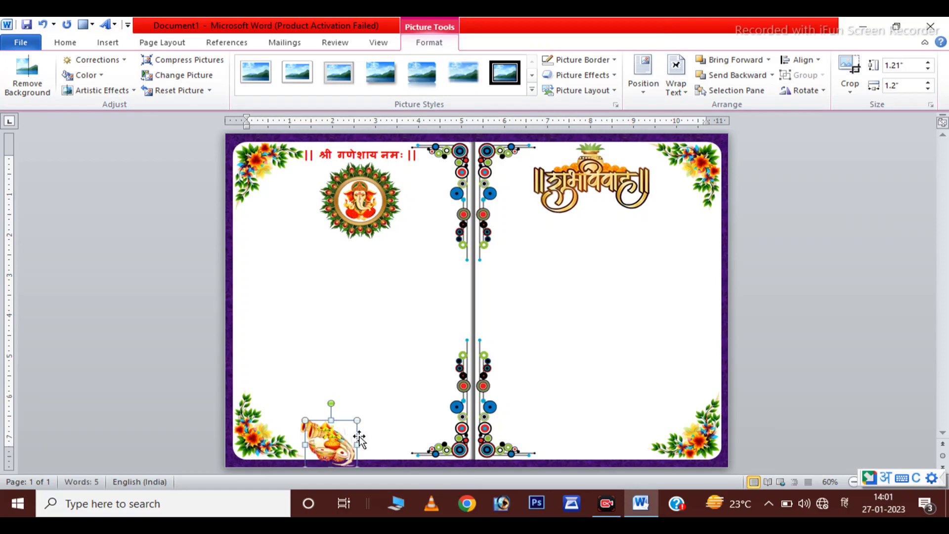
left_click_drag(331, 437, 360, 439)
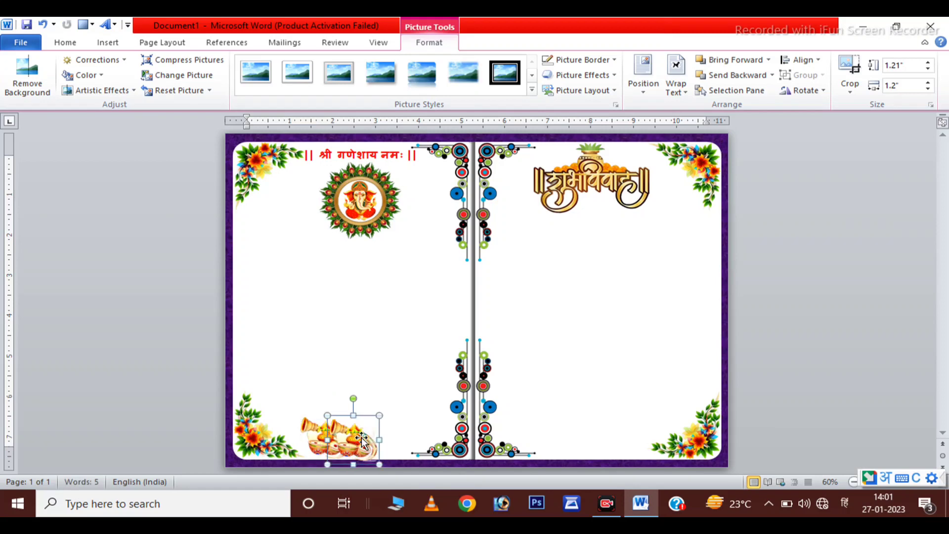
- Flip the shehnai-and-kalash copy horizontally and move it right along the bottom edge
key("ctrl+z")
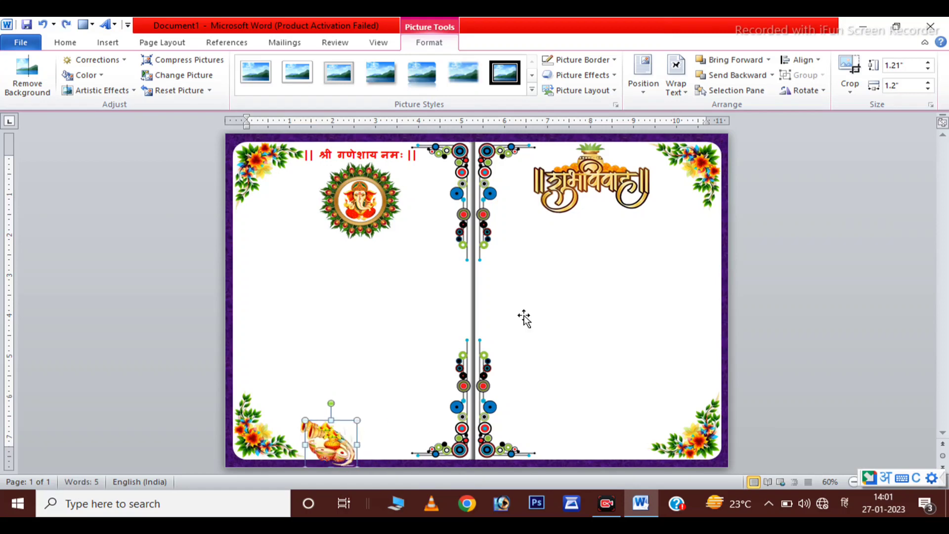
left_click(802, 91)
left_click(816, 159)
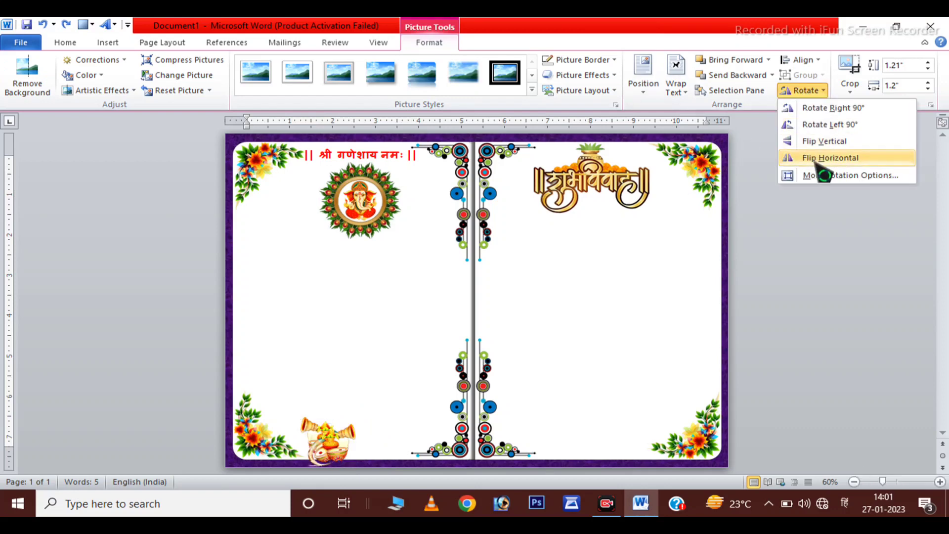
left_click_drag(369, 444, 391, 445)
key("ctrl+Right")
key("ctrl+Right")
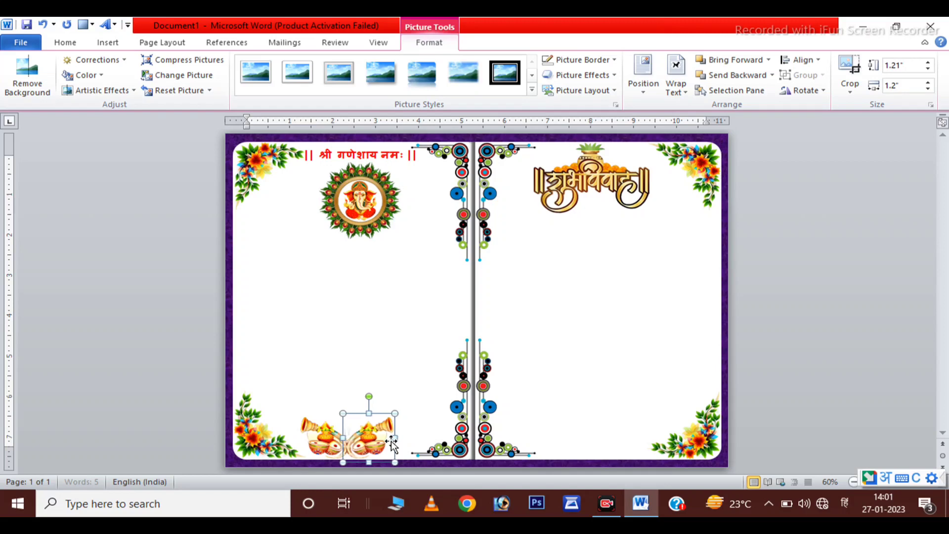
key("ctrl+Right")
key("ctrl+Right")
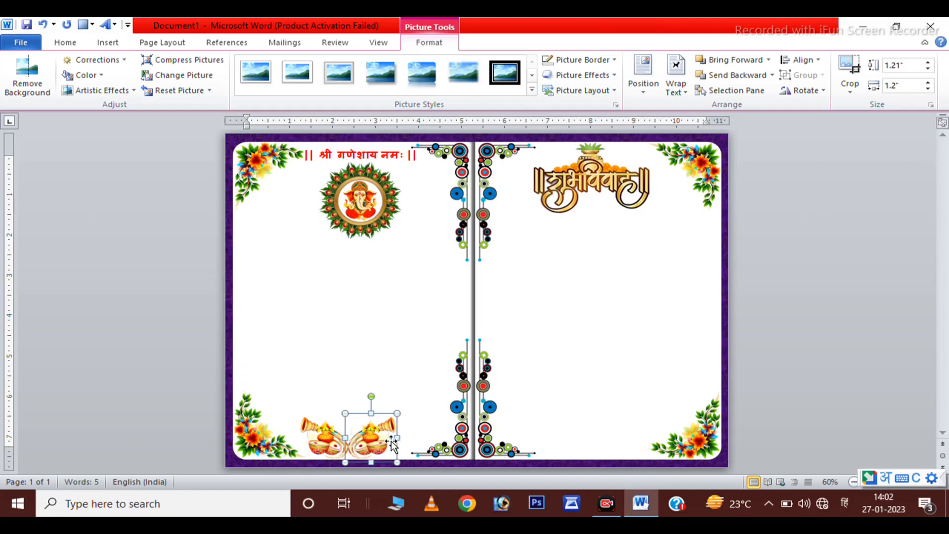
left_click(864, 348)
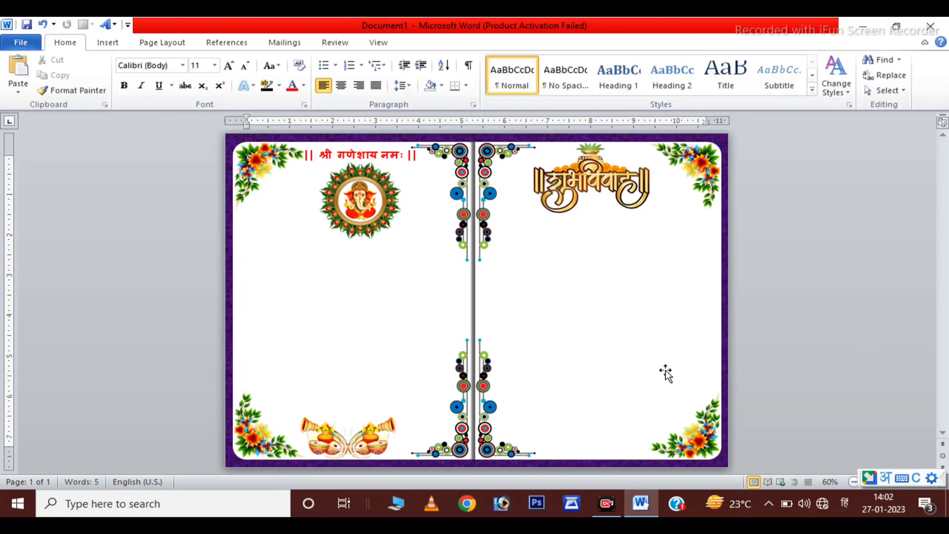
- Nudge the right-hand kalash picture further right so the pair sits evenly side by side
left_click(367, 451)
key("ctrl+Right")
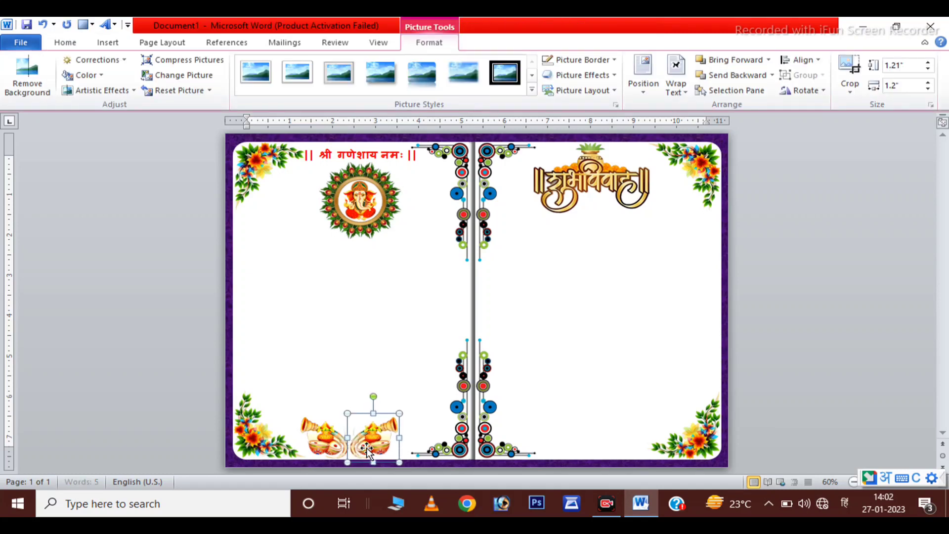
key("ctrl+Right")
key("ctrl+Right")
key("ctrl+Right")
key("ctrl+Right")
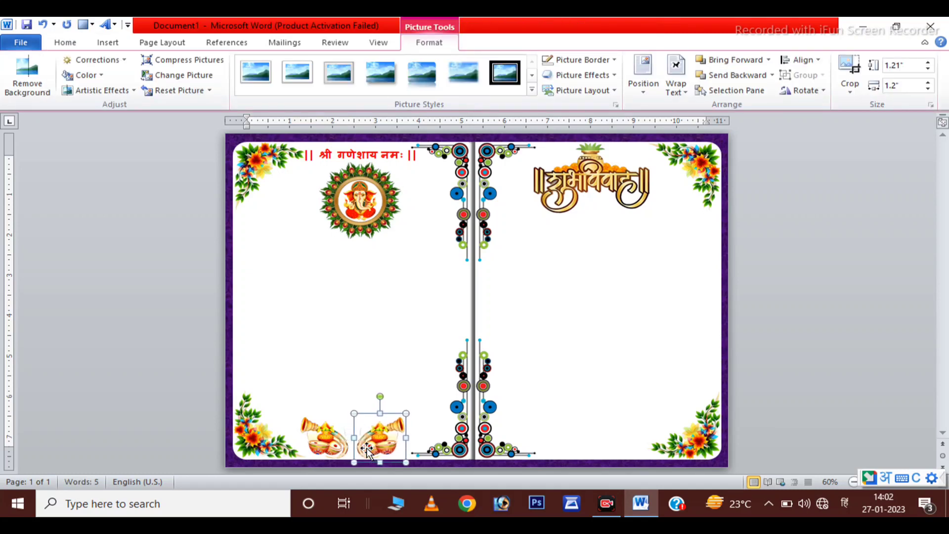
key("ctrl+Right")
key("ctrl+Right")
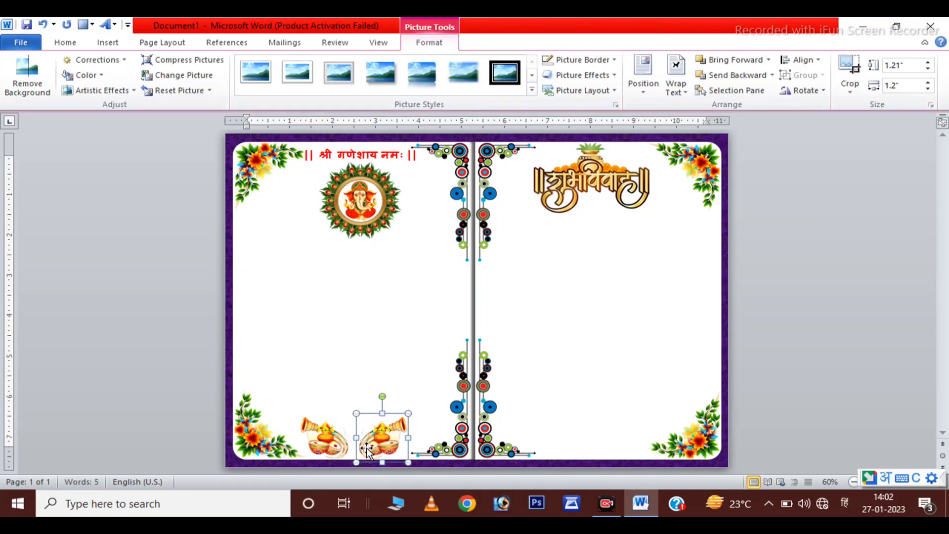
key("ctrl+Right")
left_click(319, 449)
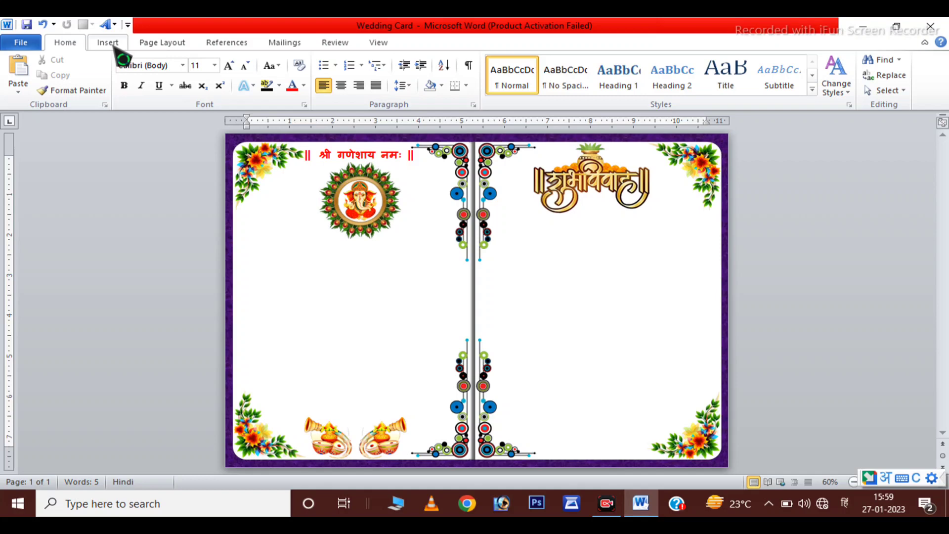
- Insert the मांगलिक कार्यक्रम banner picture and float it in front of text
left_click(111, 43)
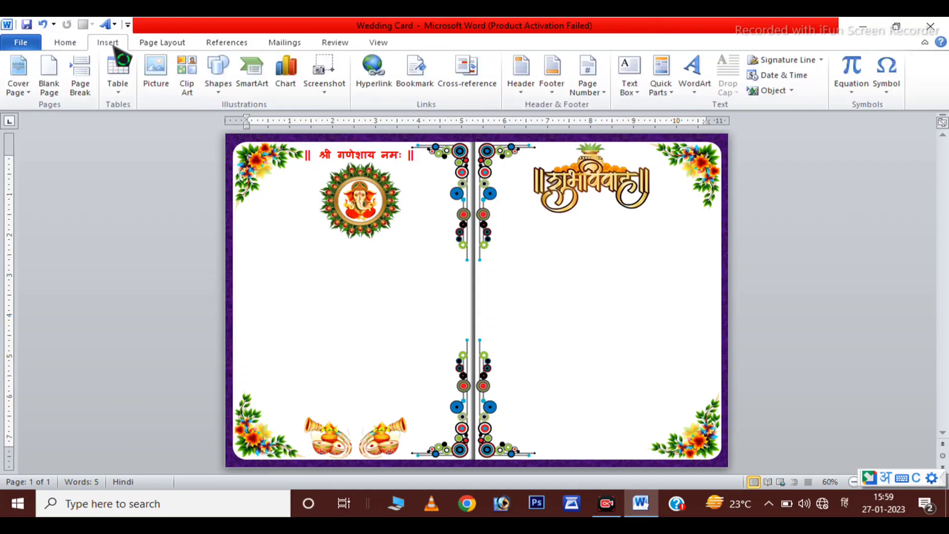
left_click(156, 74)
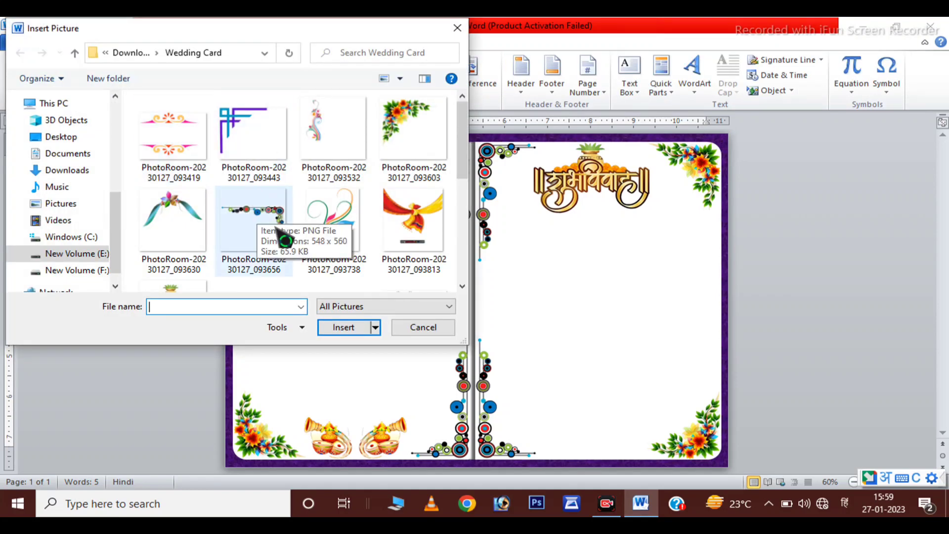
scroll(253, 188, "down", 5)
left_click(413, 232)
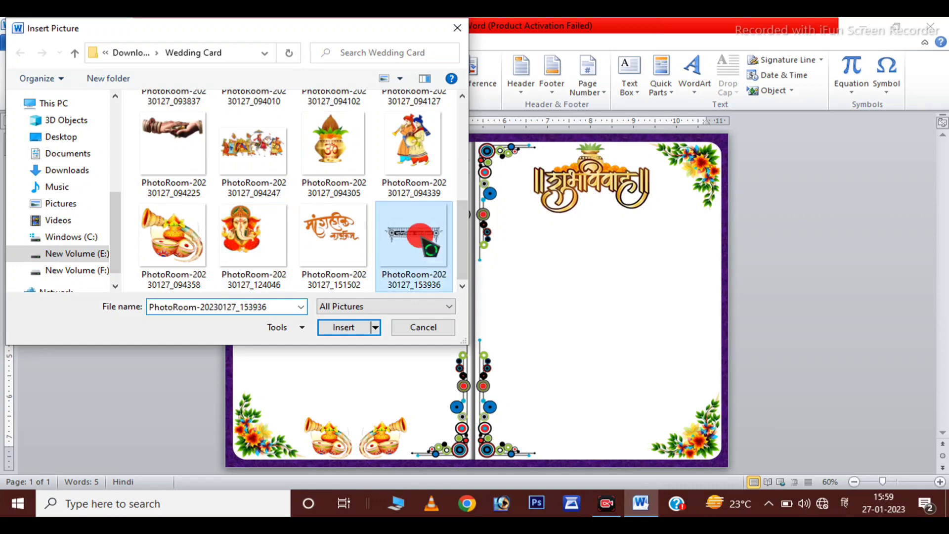
left_click(345, 327)
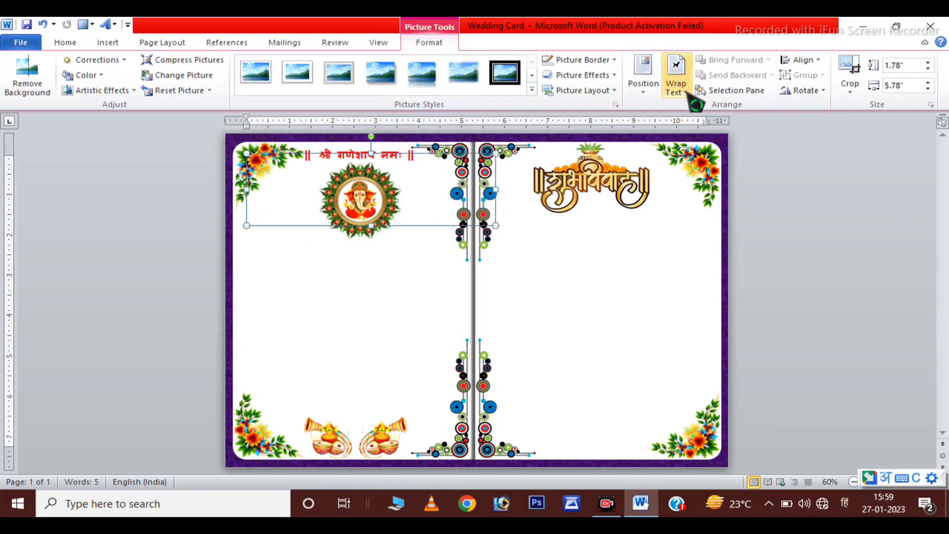
left_click(676, 81)
left_click(692, 210)
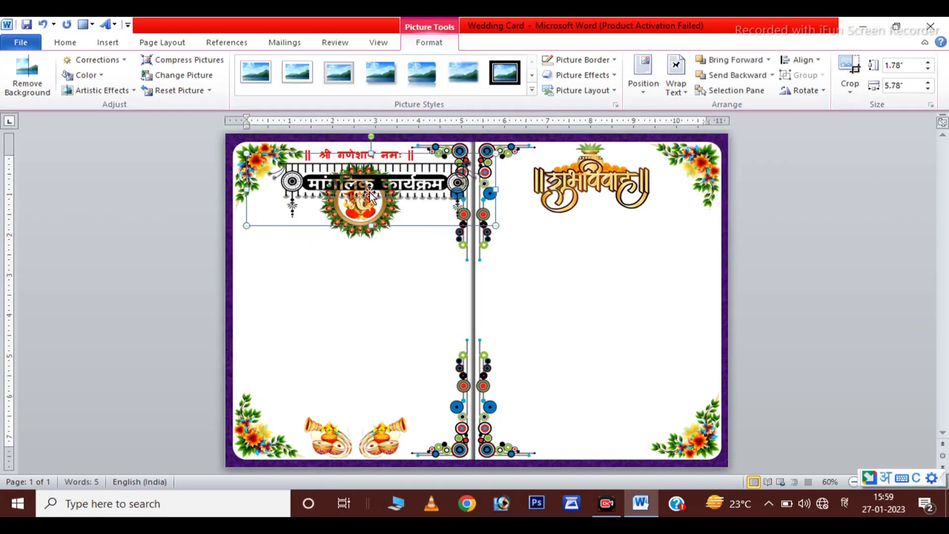
- Resize the banner to 1.27" by 4.12" and position it just below the Ganesha wreath
left_click_drag(369, 192, 365, 267)
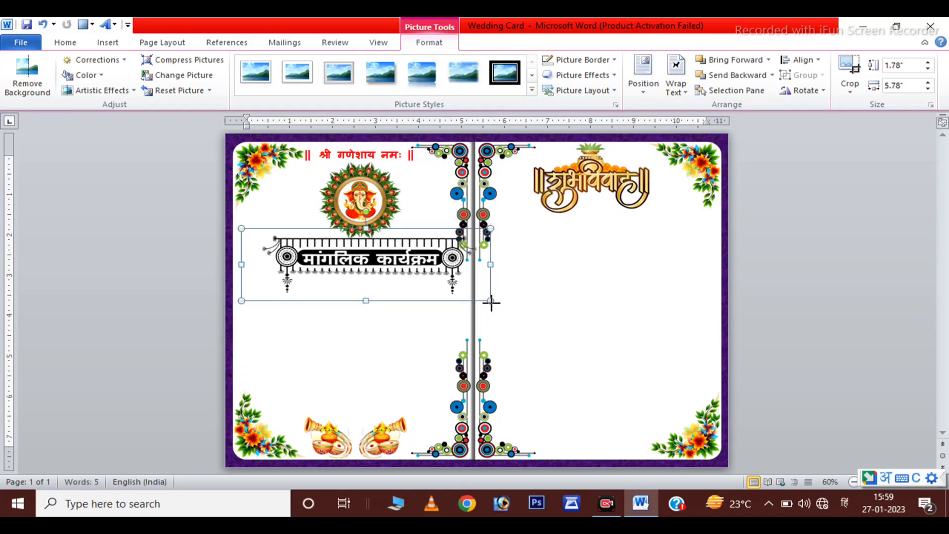
left_click_drag(491, 300, 419, 280)
left_click_drag(349, 262, 377, 267)
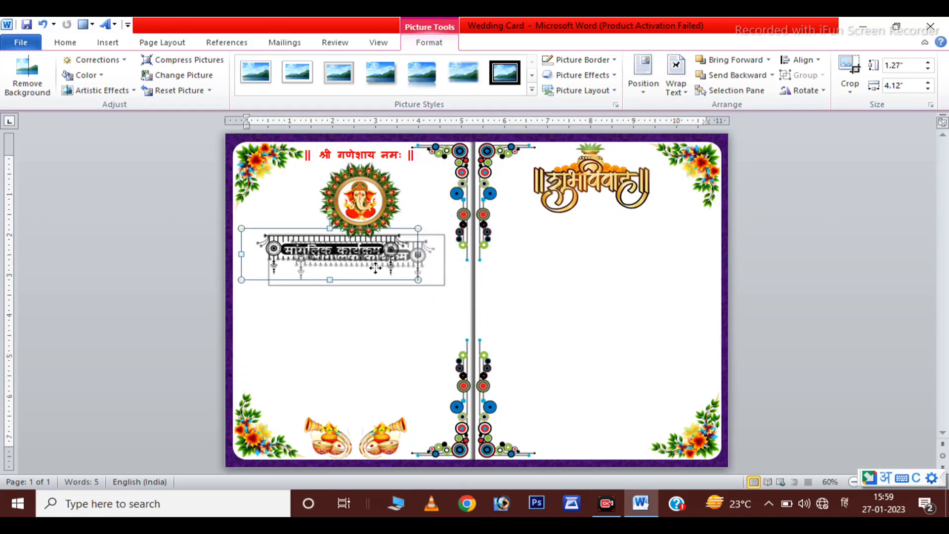
key("Left")
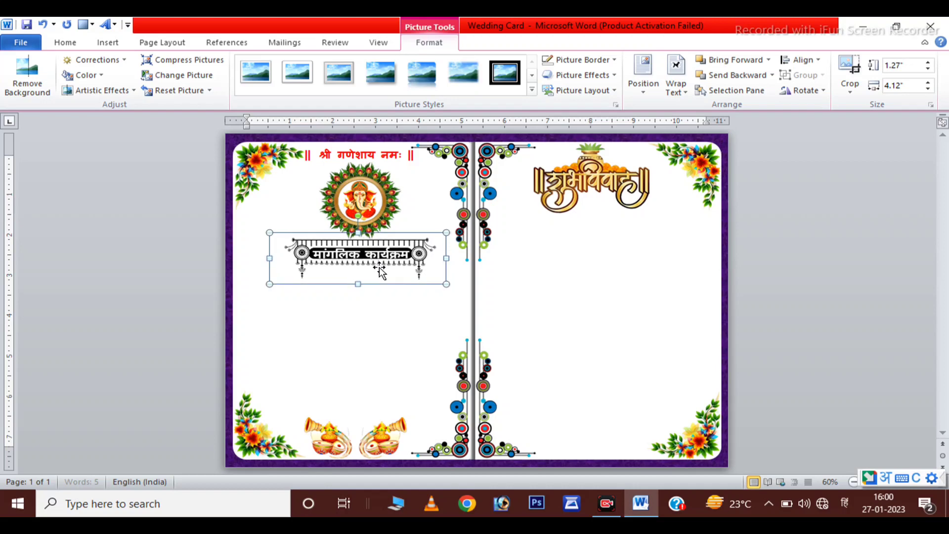
key("Up")
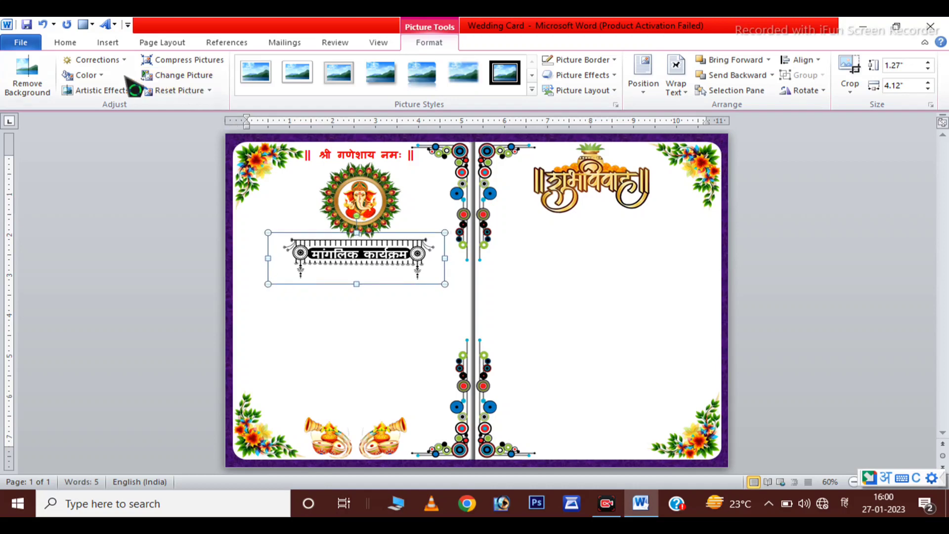
- Try an orange recolour on the banner, then settle on the maroon red Recolor variation
left_click(96, 75)
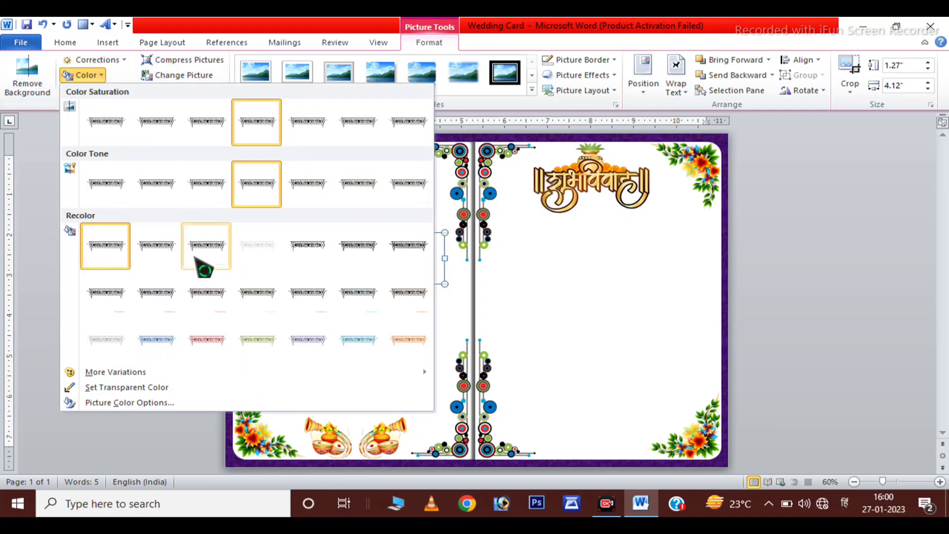
left_click(409, 341)
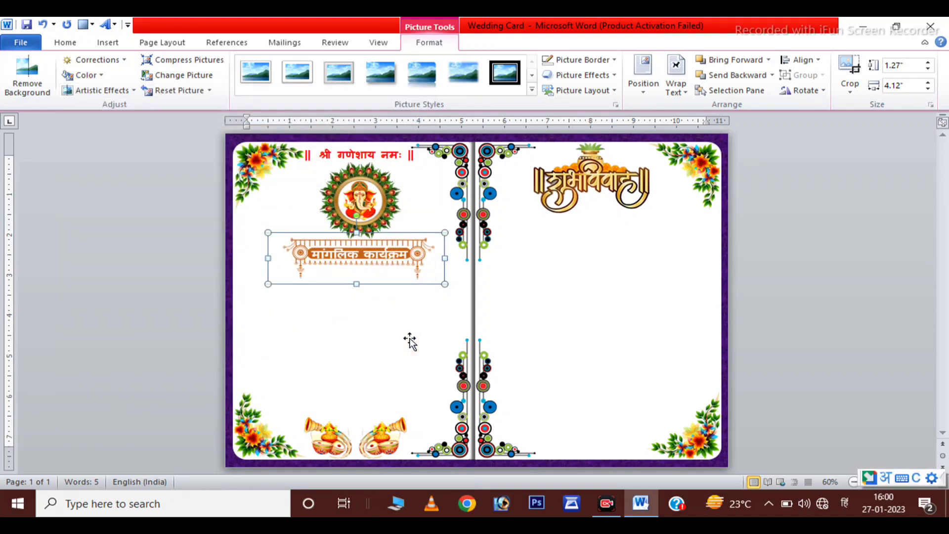
left_click(401, 342)
left_click(361, 260)
left_click(83, 74)
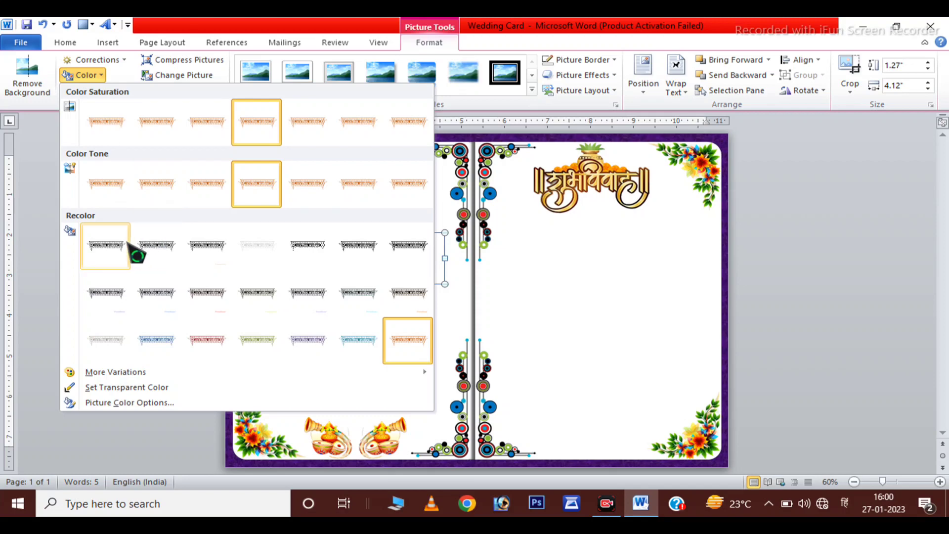
left_click(207, 340)
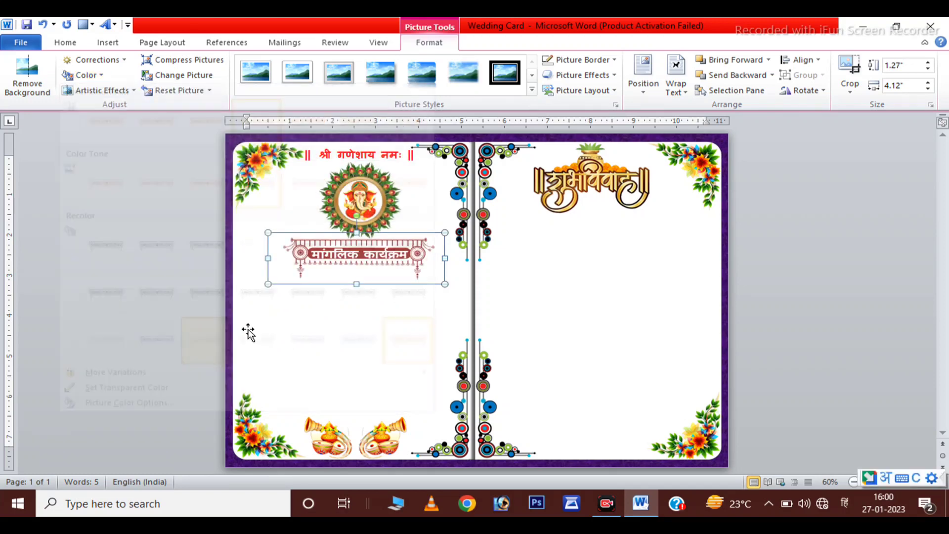
- Draw a rectangle aligned over the banner's title strip
left_click(111, 42)
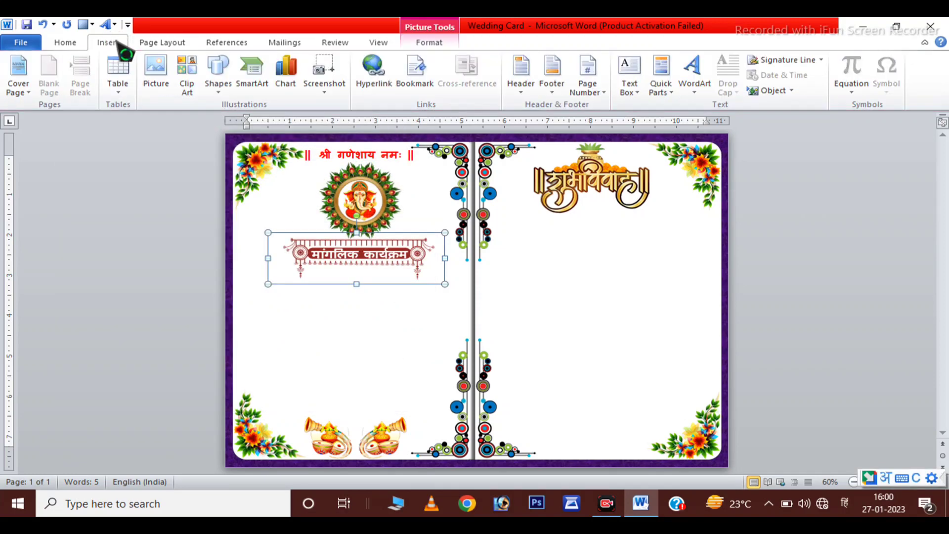
left_click(217, 79)
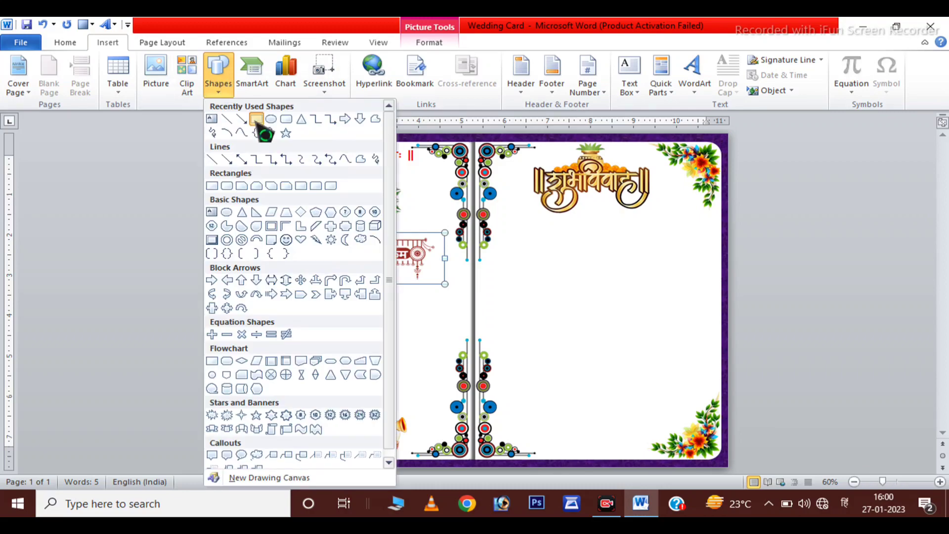
left_click(256, 120)
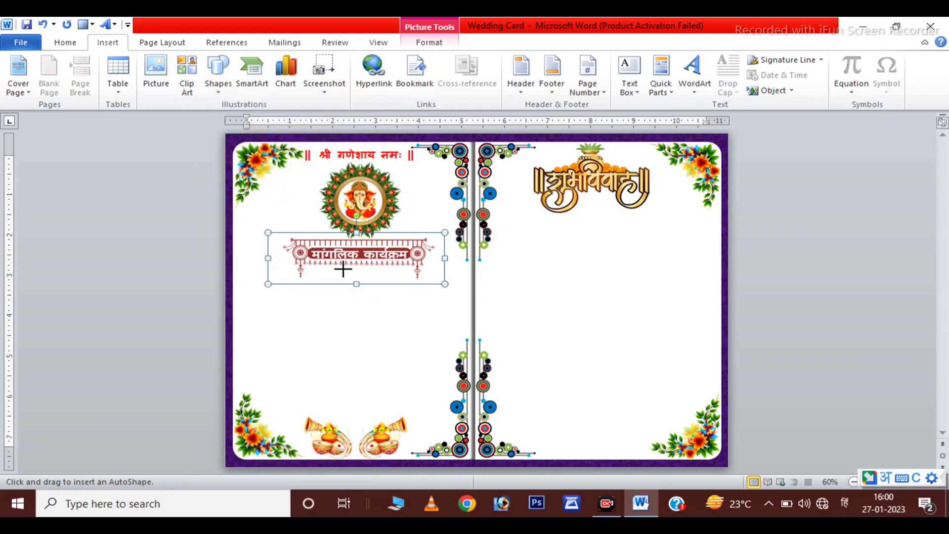
scroll(343, 269, "up", 1, "ctrl")
scroll(343, 268, "up", 5, "ctrl")
scroll(343, 269, "up", 5, "ctrl")
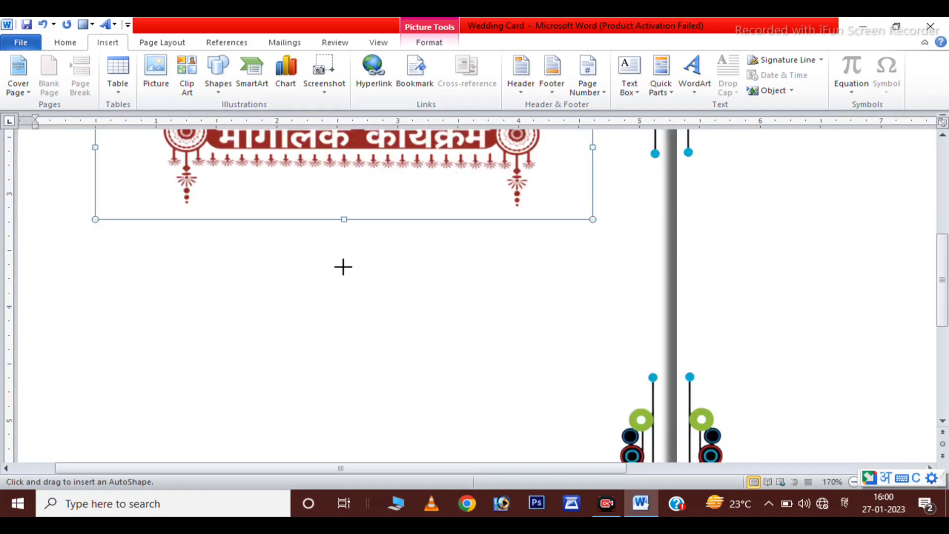
scroll(302, 246, "up", 3)
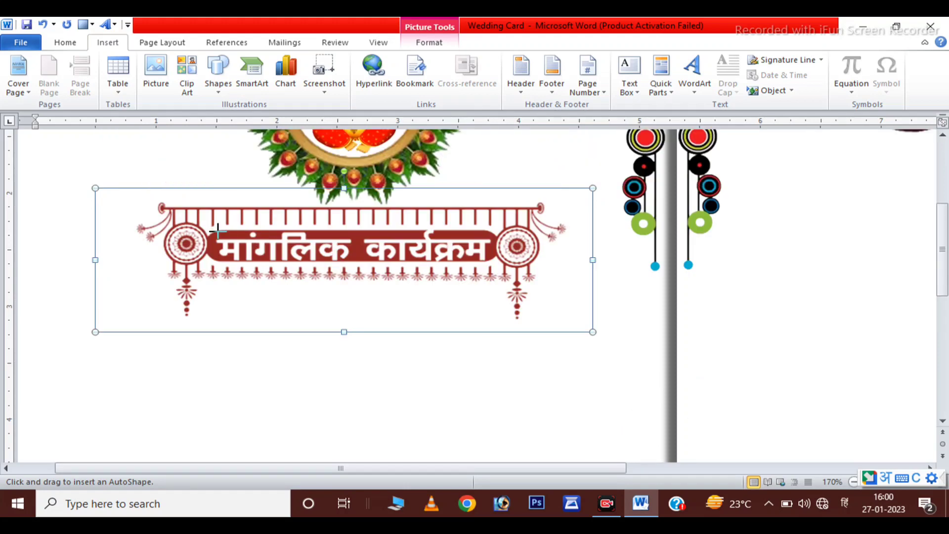
left_click_drag(217, 230, 478, 264)
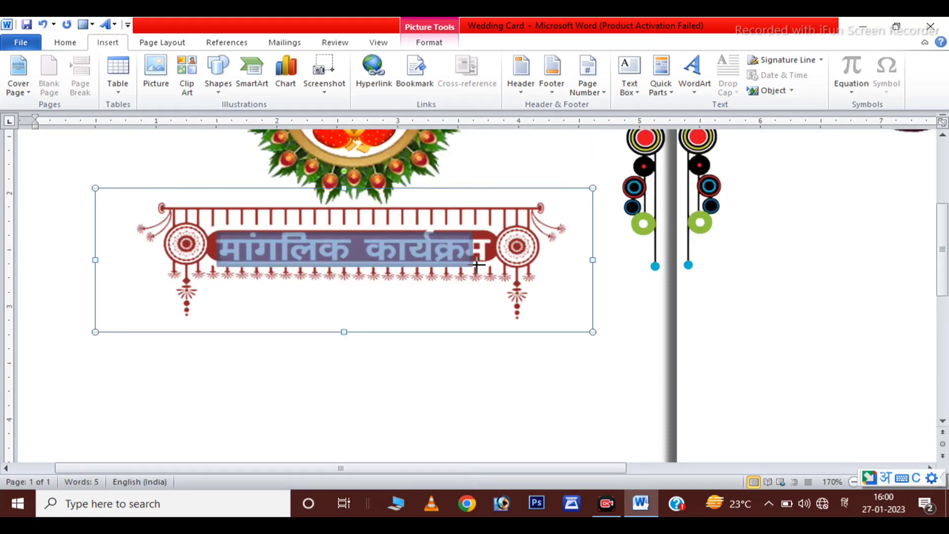
key("Delete")
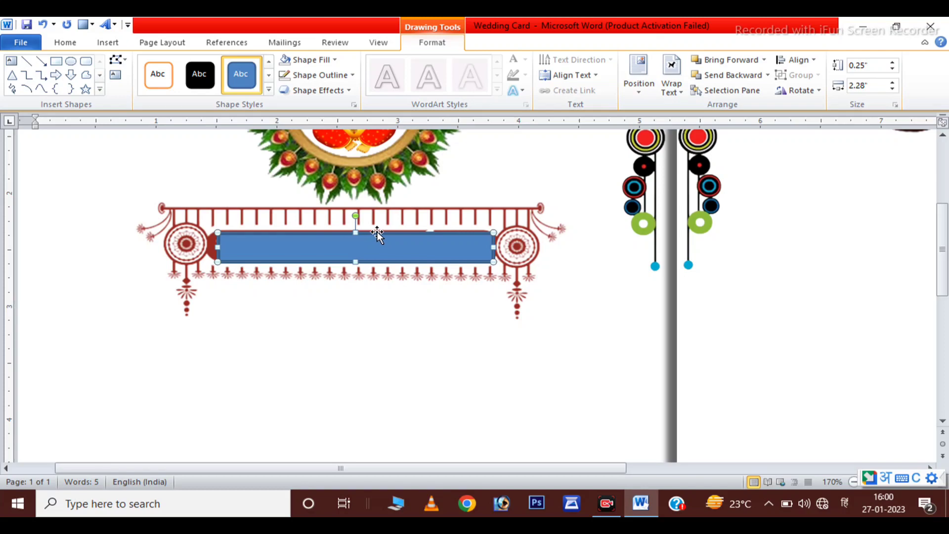
left_click_drag(377, 231, 379, 230)
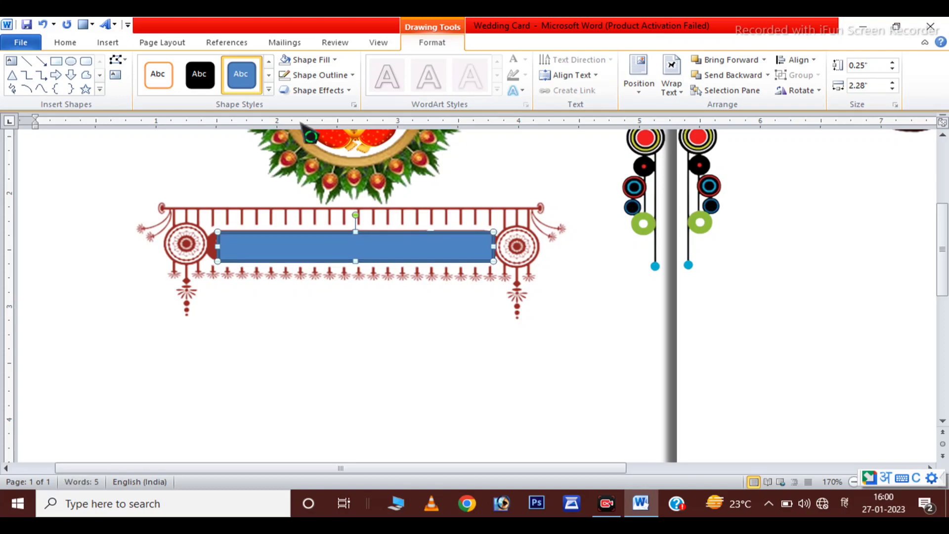
- Fill the rectangle yellow with no outline and send it behind the banner
left_click(333, 60)
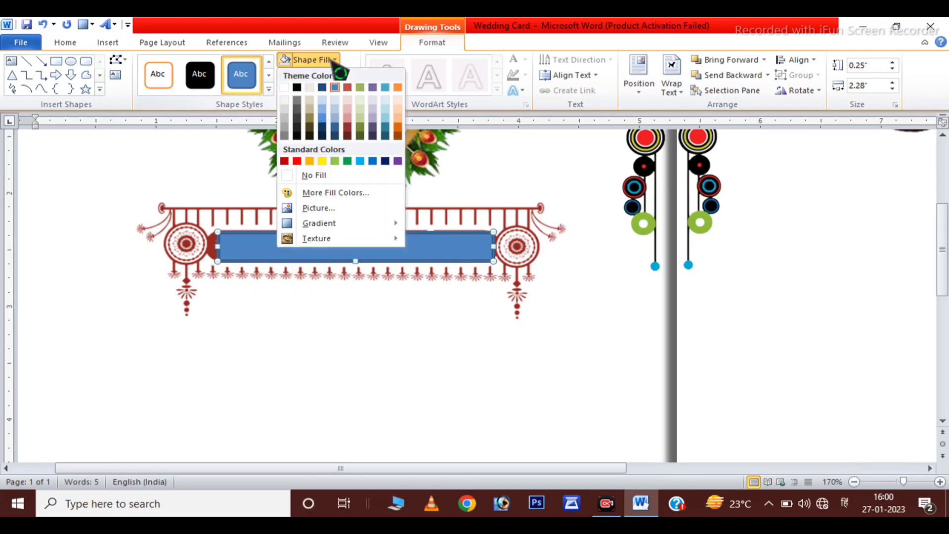
left_click(321, 161)
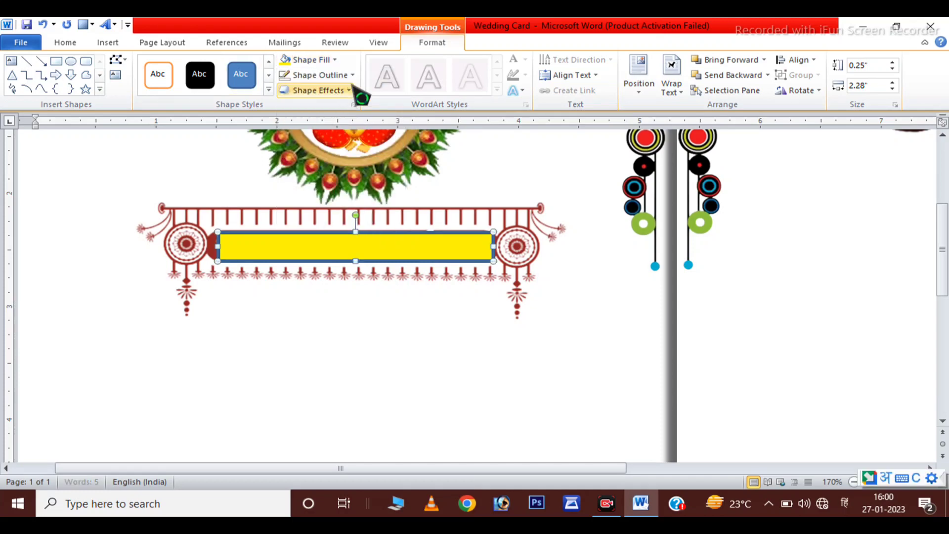
left_click(341, 76)
left_click(331, 192)
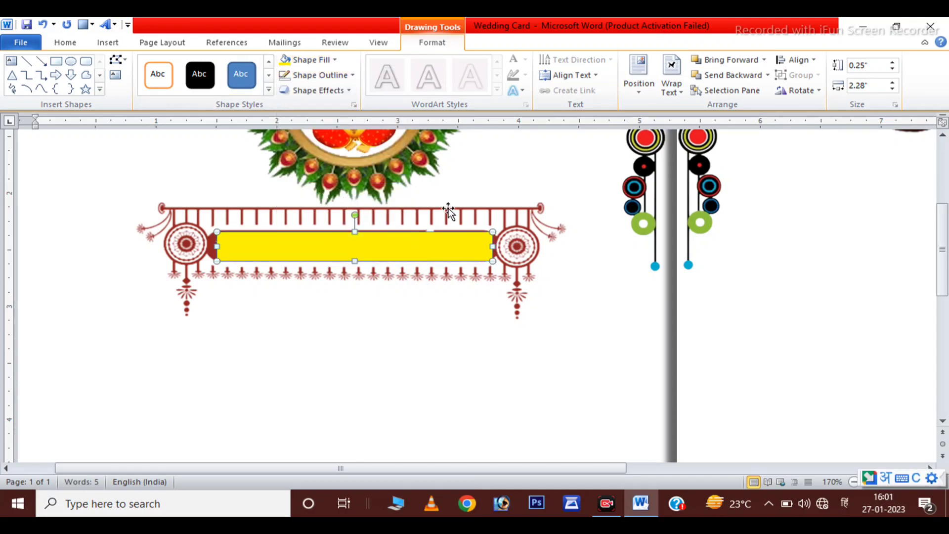
left_click(751, 77)
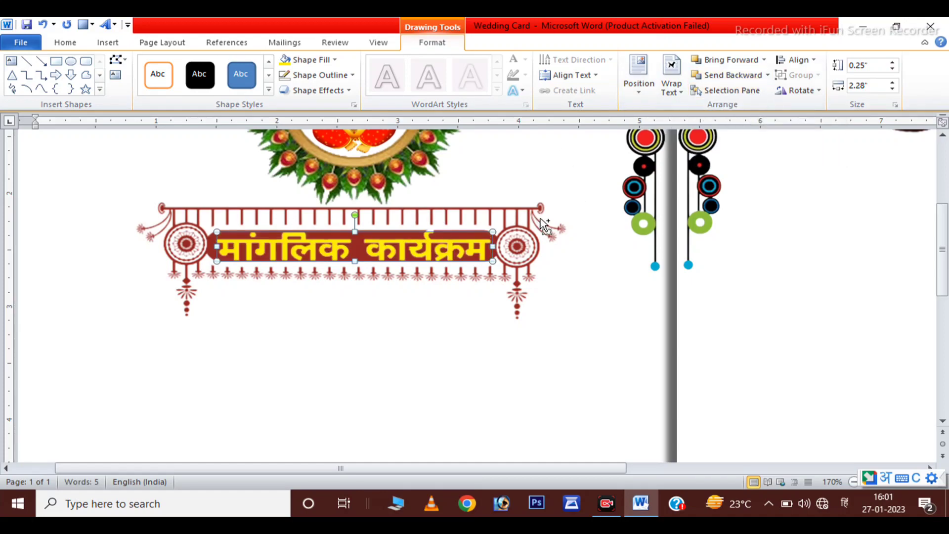
scroll(544, 225, "down", 2)
scroll(544, 224, "down", 7)
scroll(543, 225, "down", 5)
scroll(543, 225, "up", 2)
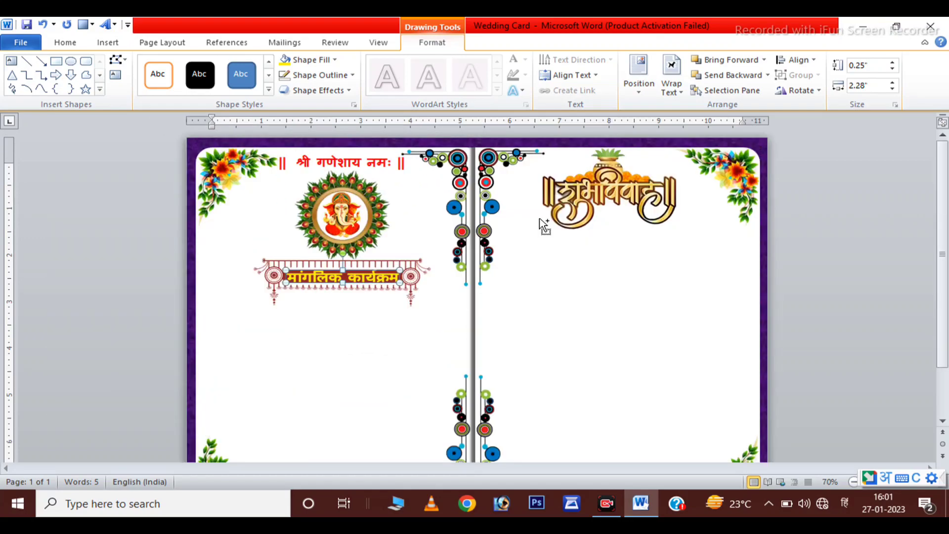
scroll(544, 225, "down", 1)
- Insert the pink-and-orange divider picture and float it in front of text
left_click(406, 341)
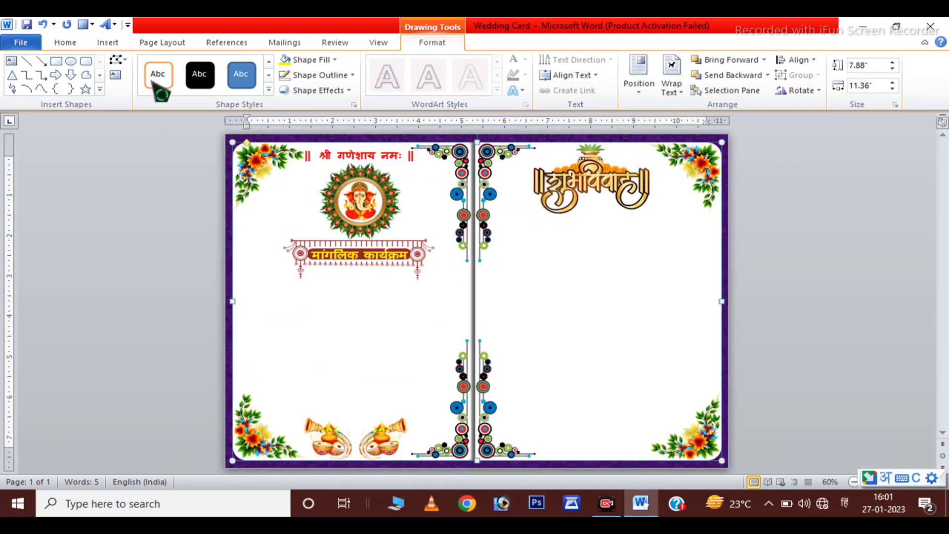
left_click(109, 43)
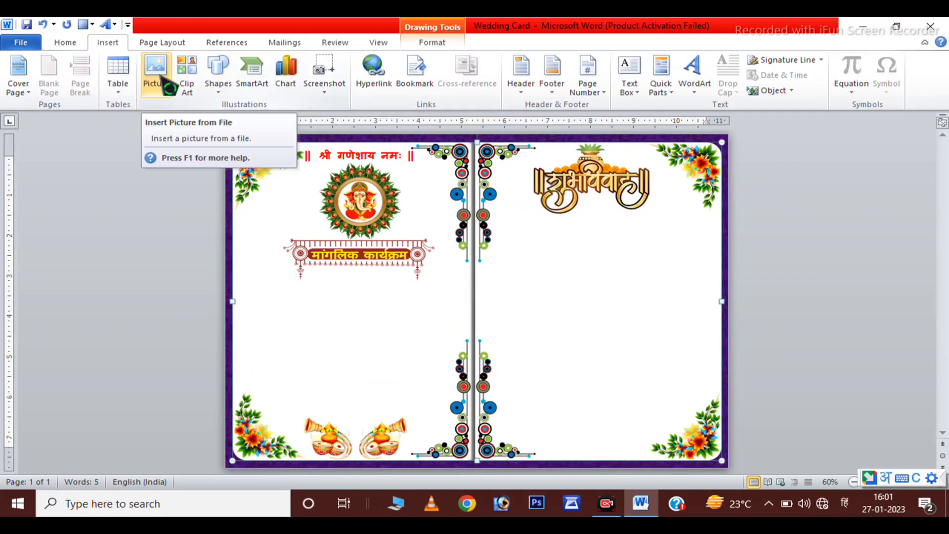
left_click(162, 78)
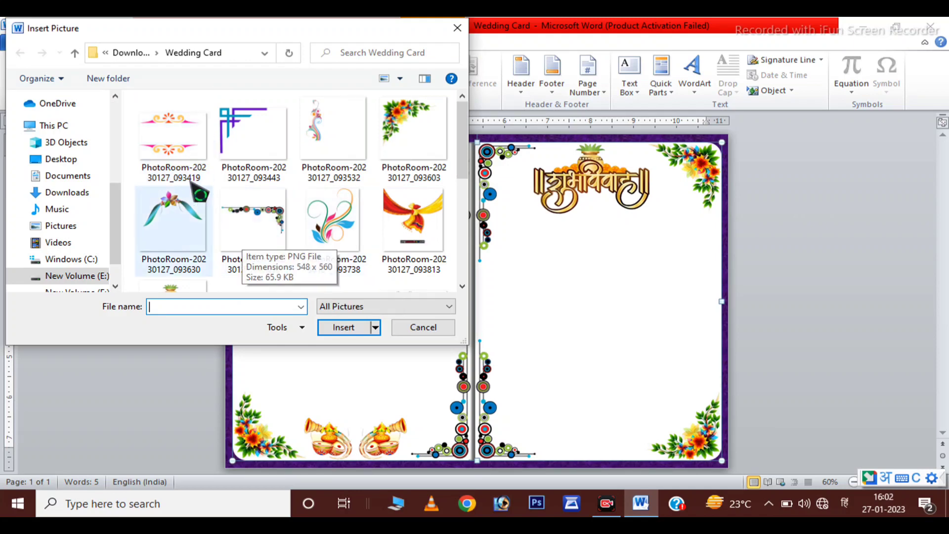
left_click(173, 139)
left_click(326, 327)
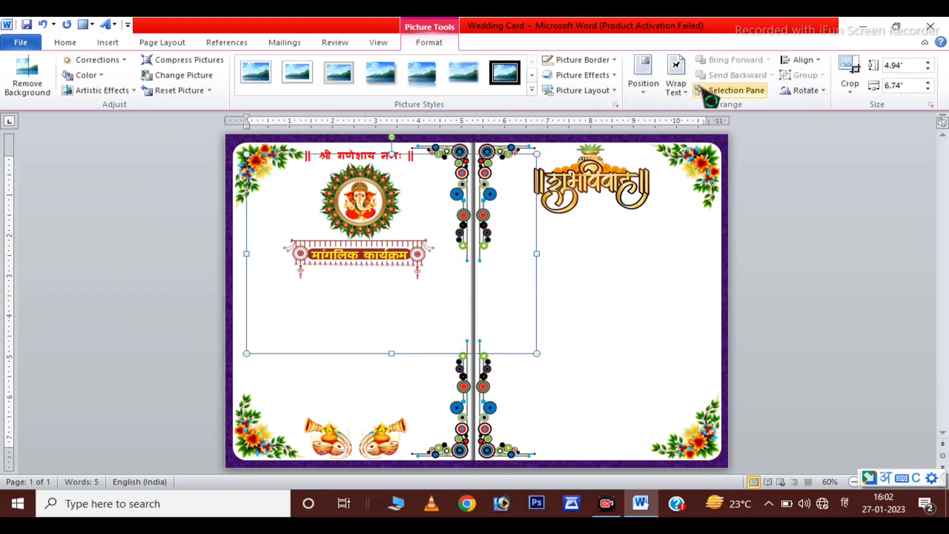
left_click(676, 75)
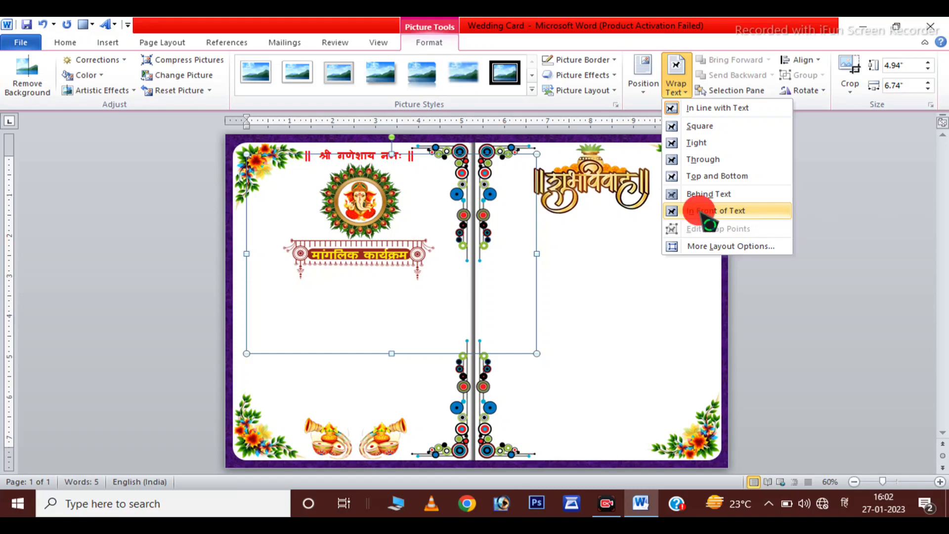
left_click(701, 211)
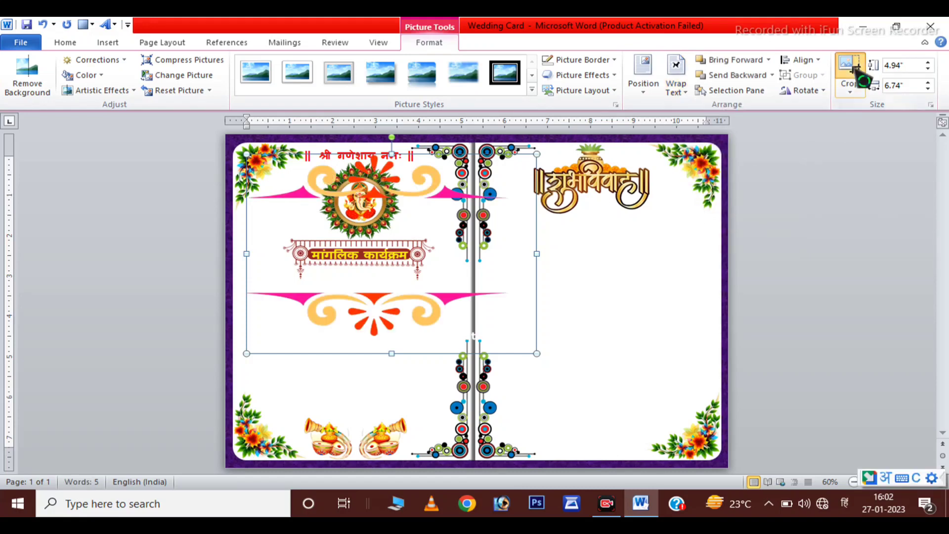
- Crop away the divider's lower part, leaving it 1.69" by 6.73"
left_click(849, 68)
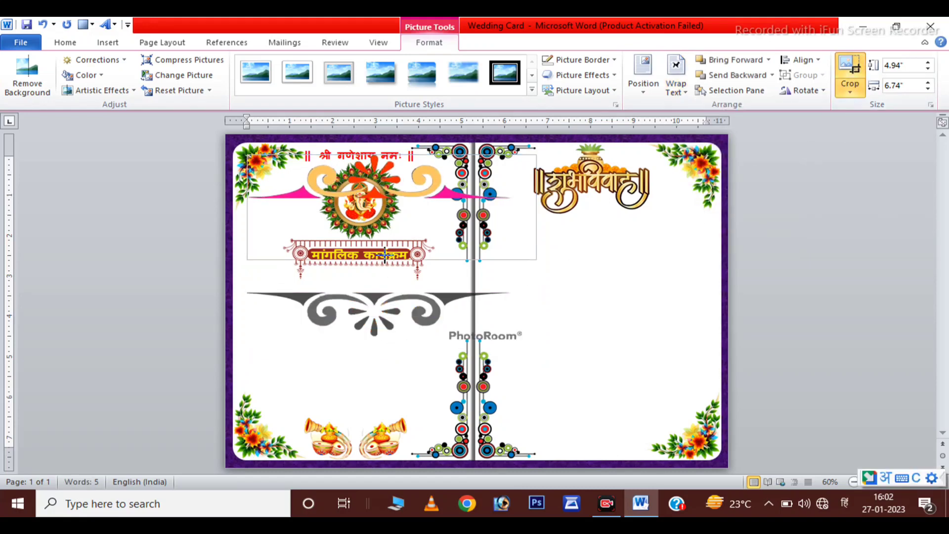
left_click_drag(392, 353, 388, 226)
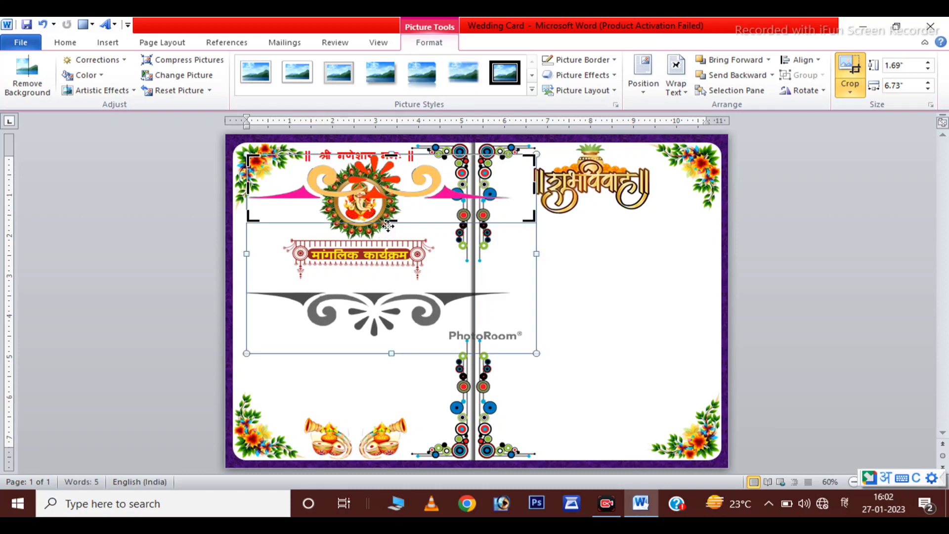
left_click(850, 69)
- Move the divider below the banner and shrink it to 0.68" by 2.72"
left_click_drag(437, 217, 422, 326)
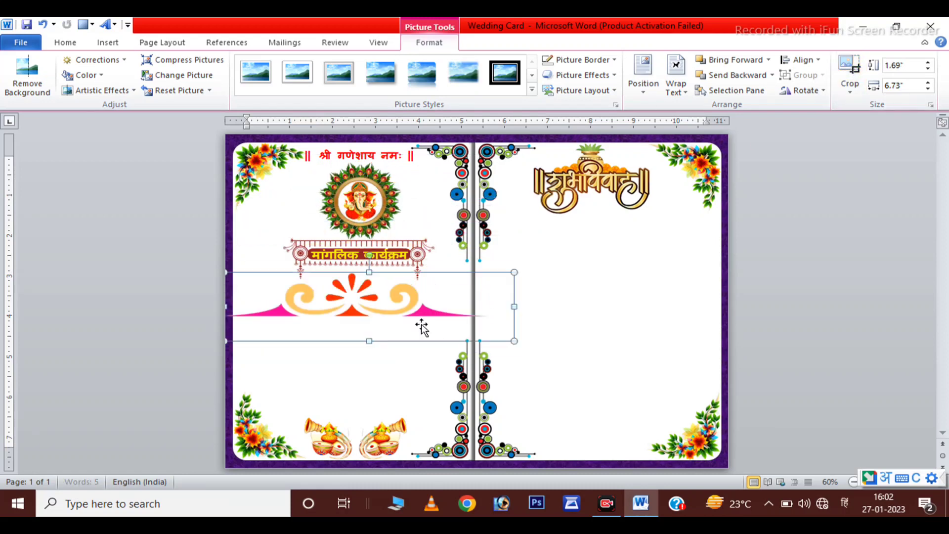
mouse_move(514, 341)
left_mouse_down()
mouse_move(361, 305)
mouse_move(345, 292)
mouse_move(355, 296)
left_mouse_up()
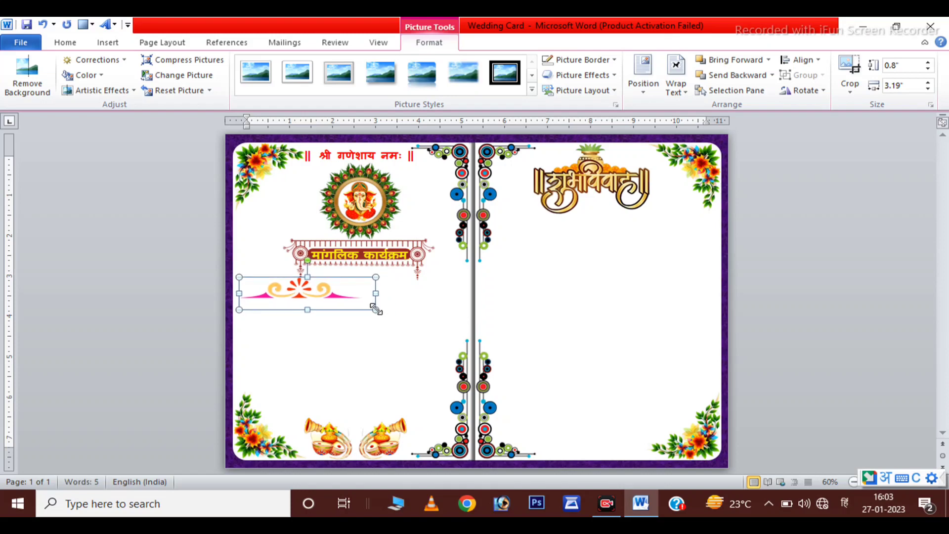
left_click_drag(350, 304, 452, 304, "ctrl")
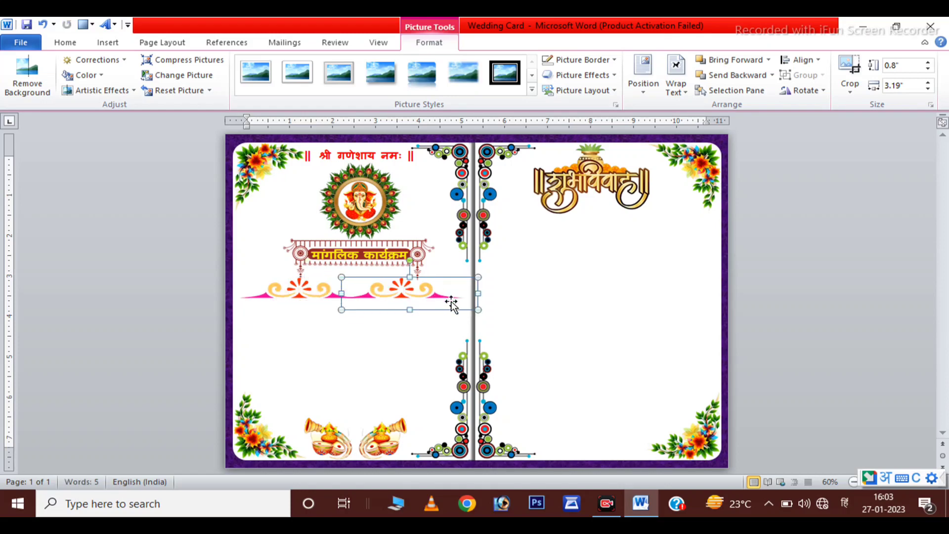
key("Delete")
left_click(366, 297)
left_click_drag(376, 310, 357, 305)
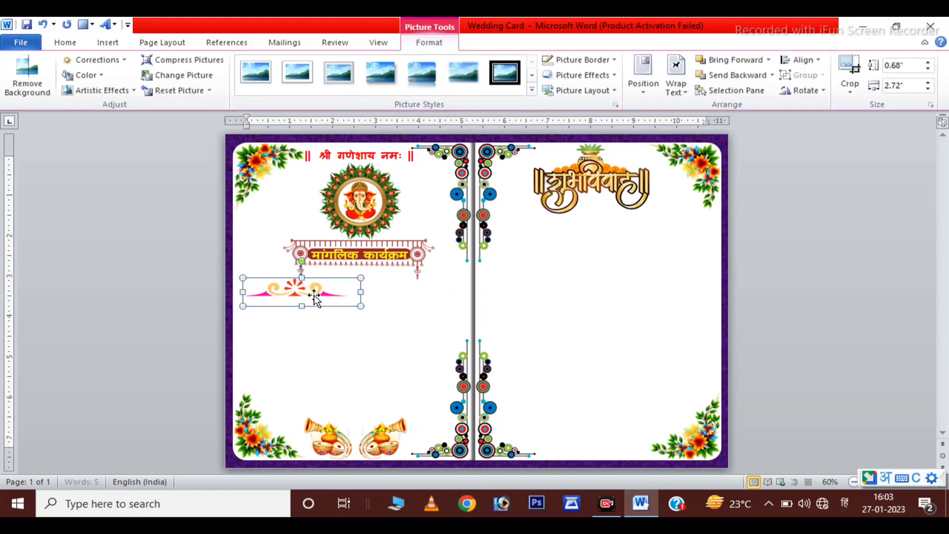
left_click_drag(312, 295, 313, 297)
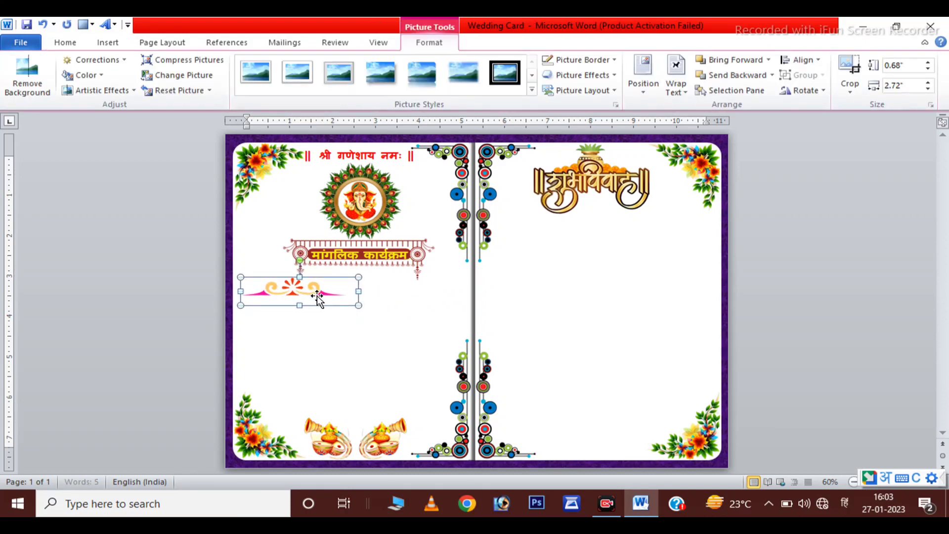
key("Left")
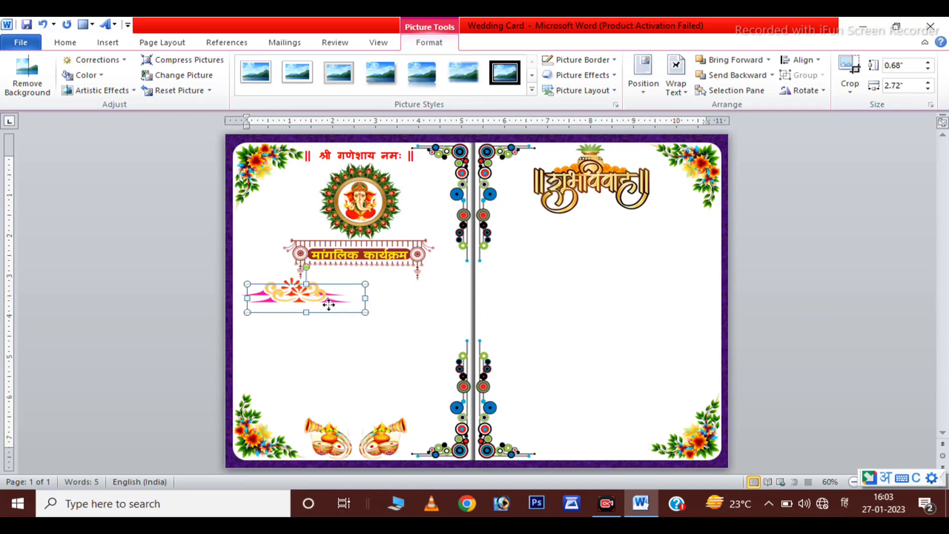
- Place a duplicate of the ornament to its right, side by side
left_click_drag(325, 300, 420, 302, "ctrl")
key("Right")
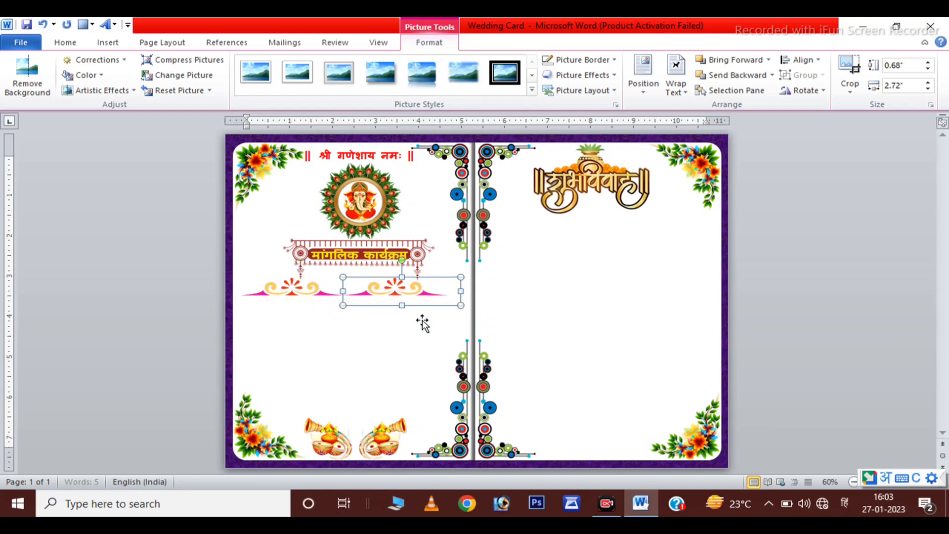
key("Right")
key("Right")
key("Right")
key("Right")
key("Right")
key("Right")
key("Right")
key("Right")
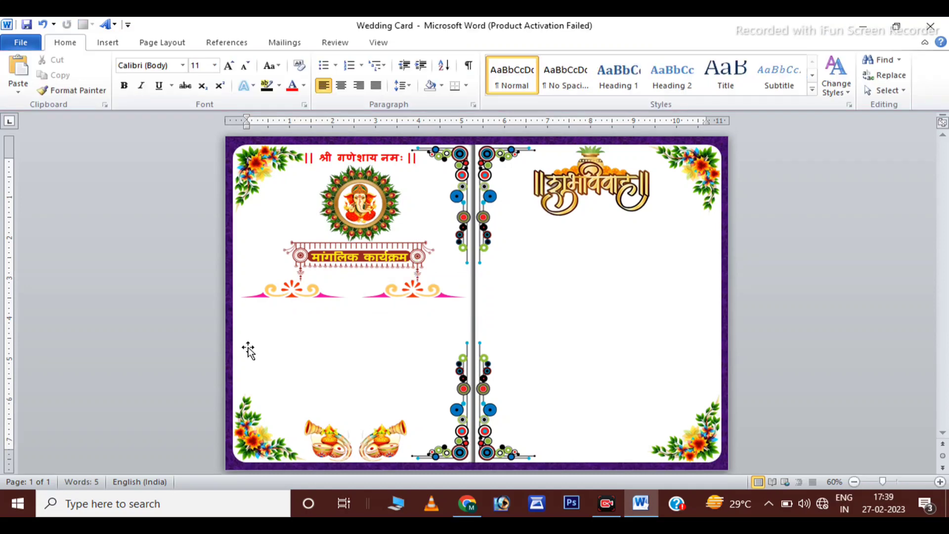
- Add a text box reading 'हल्दी' just below the left ornament
left_click(108, 42)
left_click(218, 72)
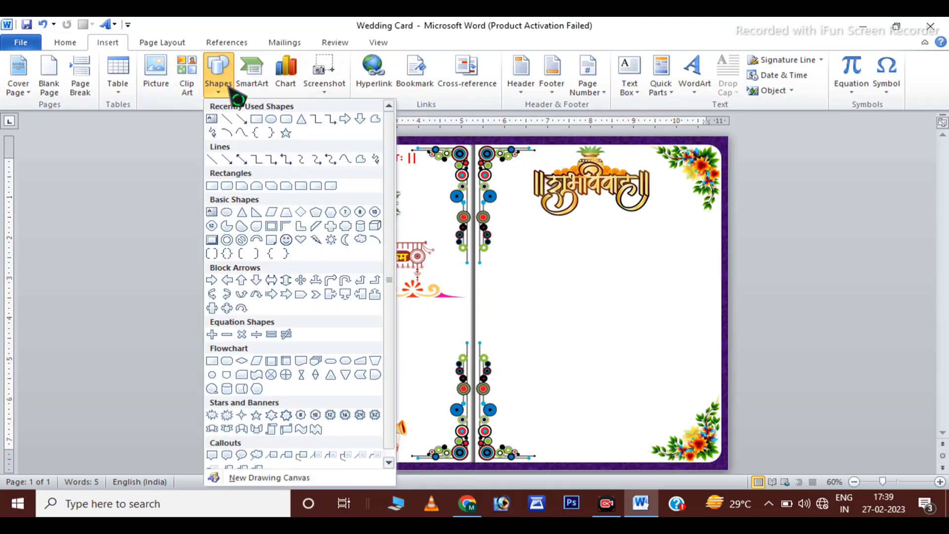
left_click(218, 126)
mouse_move(240, 280)
left_mouse_down()
mouse_move(358, 307)
mouse_move(312, 358)
left_mouse_up()
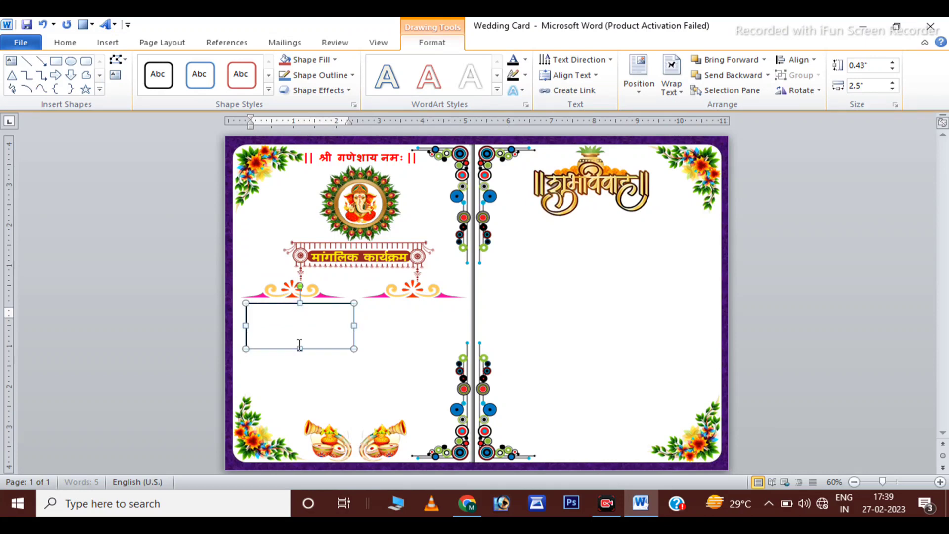
type("हल्दी")
mouse_move(270, 316)
left_mouse_down()
mouse_move(272, 295)
mouse_move(316, 327)
left_mouse_up()
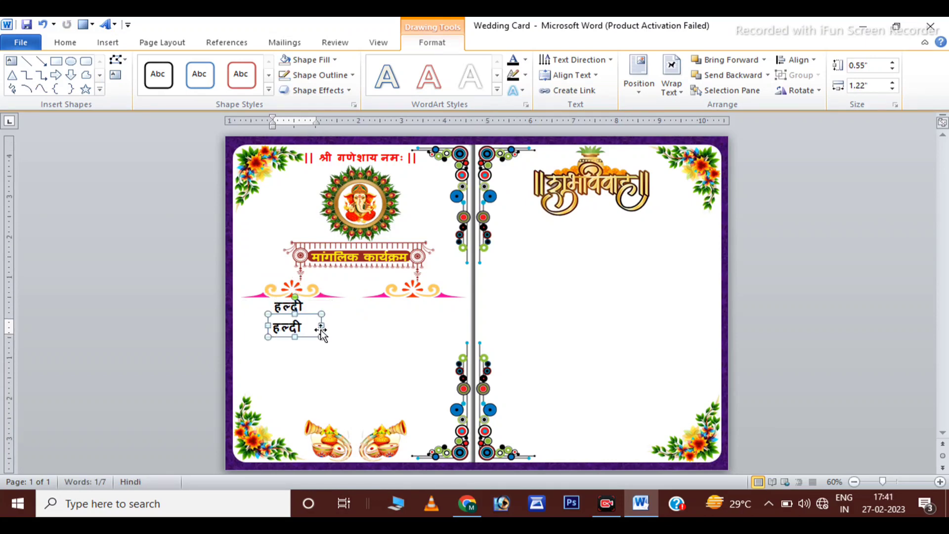
- Add the date '20 फरवरी 2023' at size 20 beneath हल्दी
double_click(296, 325)
type("20 फरवरी")
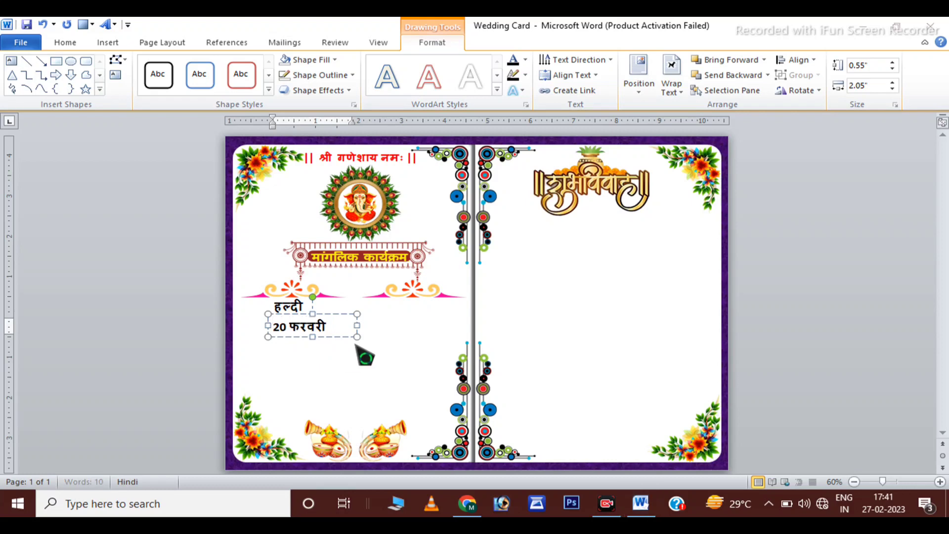
type(" 2023")
left_click_drag(358, 319, 285, 309)
left_click(65, 42)
left_click(245, 66)
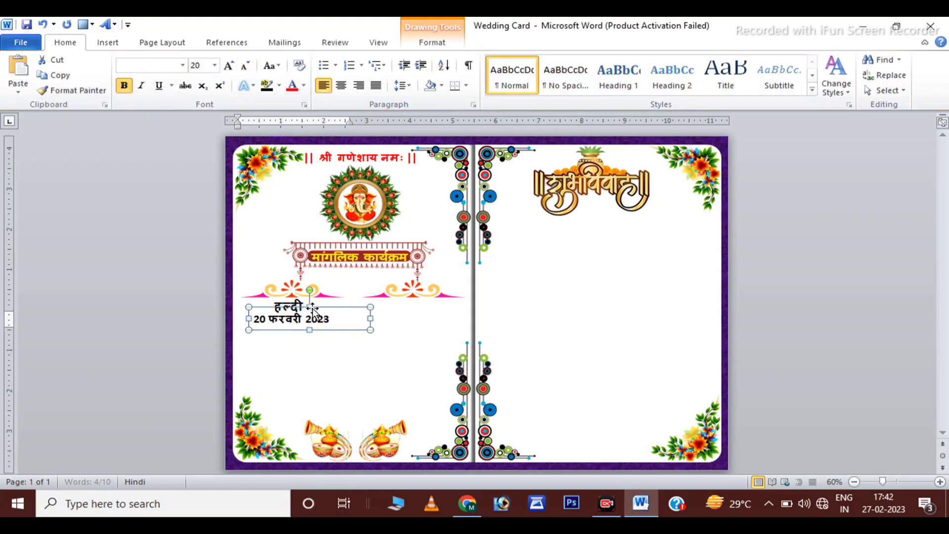
left_click(307, 310)
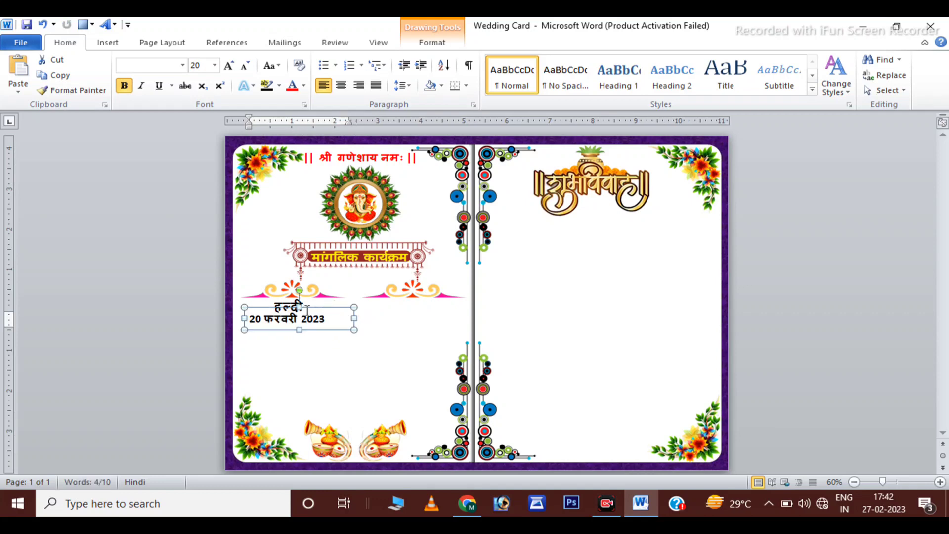
- Paste a copy of the date box under the right divider and start retyping its text
key("ctrl+c")
key("ctrl+v")
mouse_move(276, 328)
left_mouse_down()
mouse_move(374, 328)
mouse_move(382, 297)
mouse_move(373, 307)
left_mouse_up()
left_click(300, 306)
left_click(370, 320)
left_click(357, 307, "shift")
type("सोमवार")
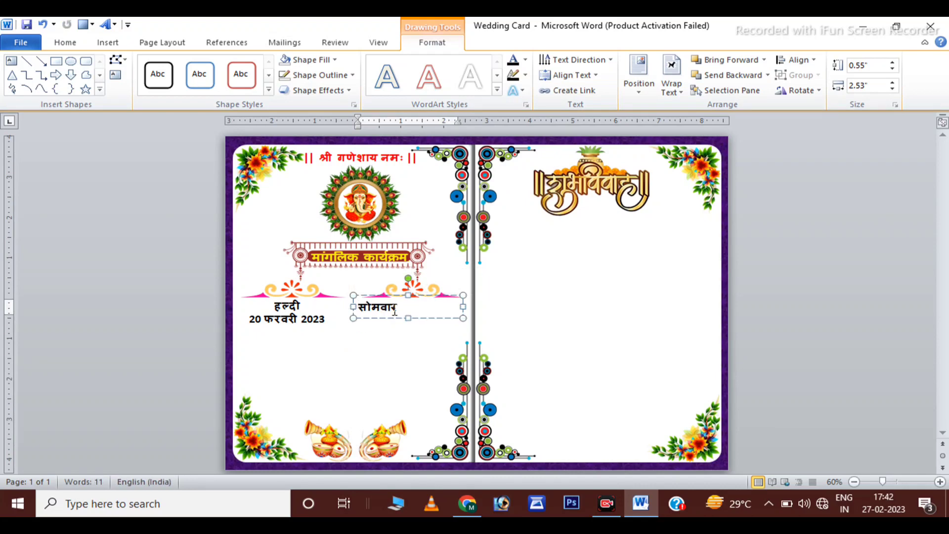
key("ctrl+BackSpace")
- Place the शुभ विवाह box beside हल्दी and paste the date 22 फरवरी 2023 under it
type("शुभ विवाह")
mouse_move(406, 323)
left_mouse_down()
mouse_move(431, 321)
mouse_move(369, 345)
left_mouse_up()
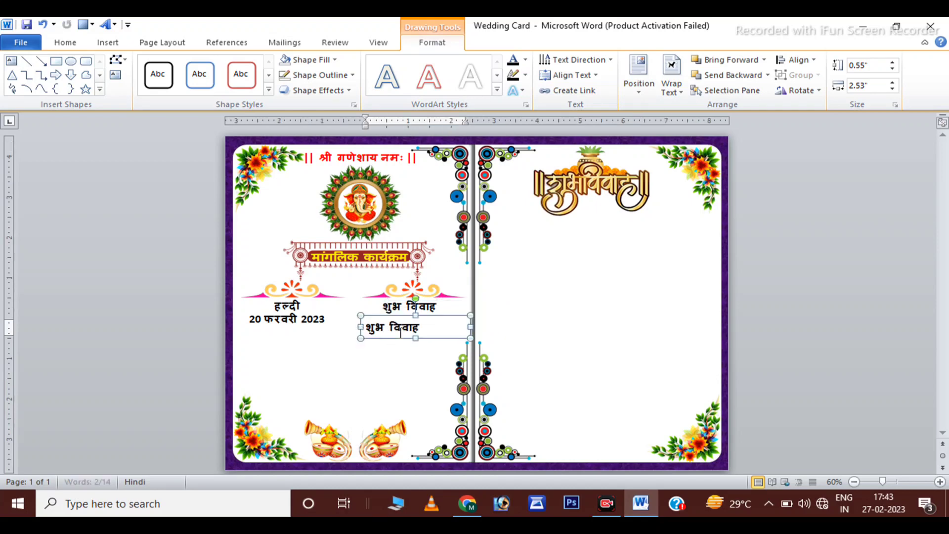
key("ctrl+v")
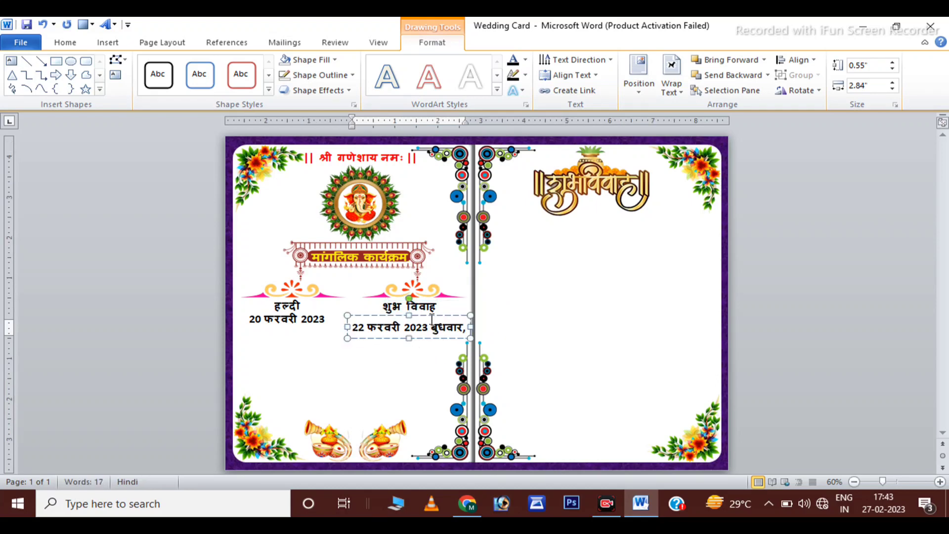
left_click_drag(432, 325, 432, 317)
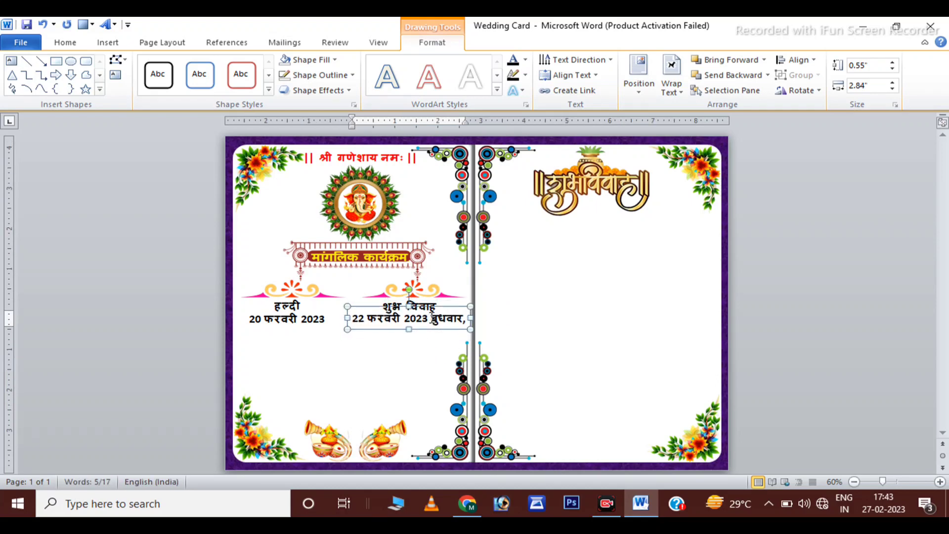
- Duplicate the left swirl divider ornament and nudge the copy in below the हल्दी date
left_click(292, 292)
mouse_move(301, 294)
left_mouse_down()
mouse_move(301, 345)
mouse_move(301, 334)
left_mouse_up()
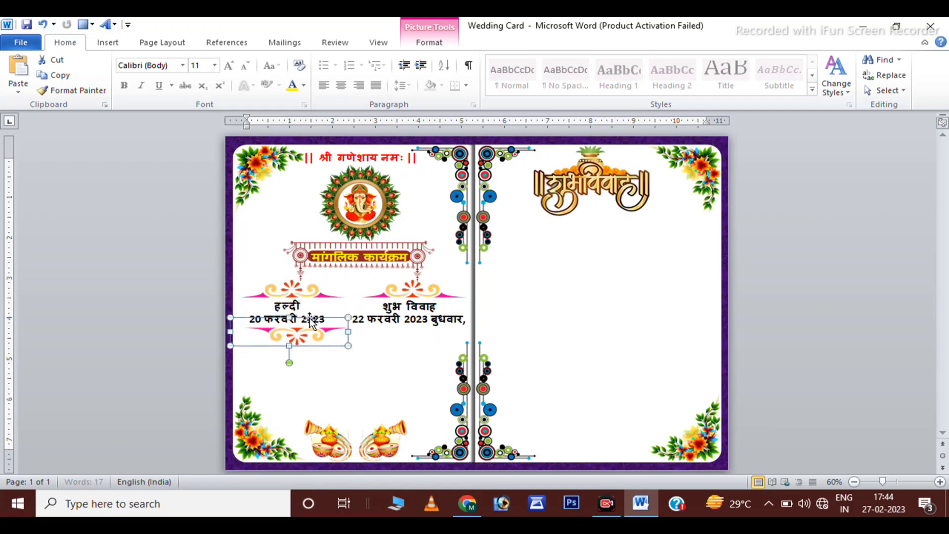
key("Left")
key("Up")
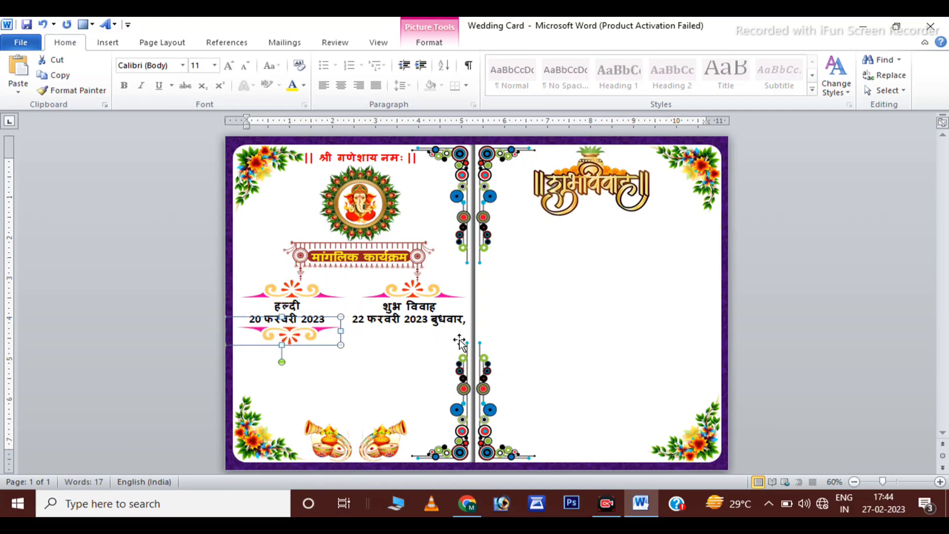
- Remove the trailing weekday from the wedding date and reposition it under शुभ विवाह
left_click(465, 322)
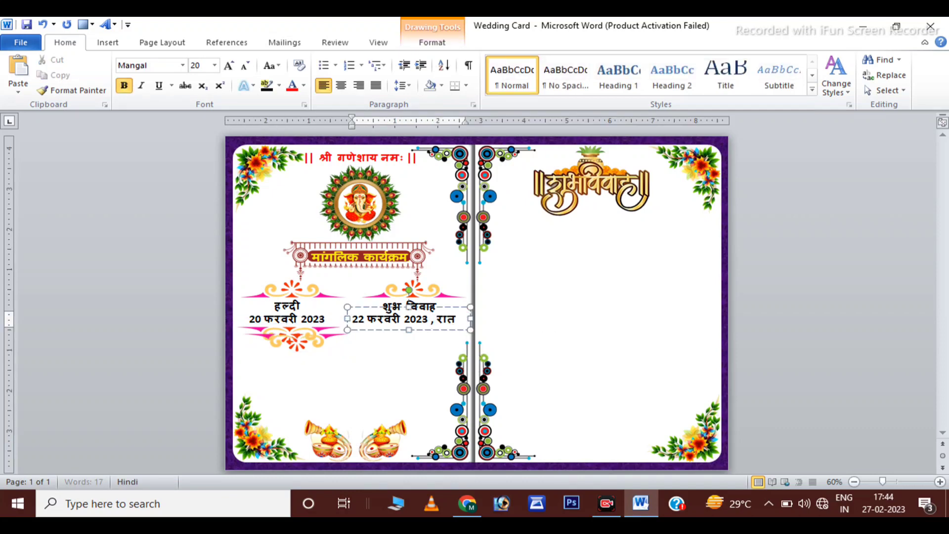
key("BackSpace")
key("BackSpace")
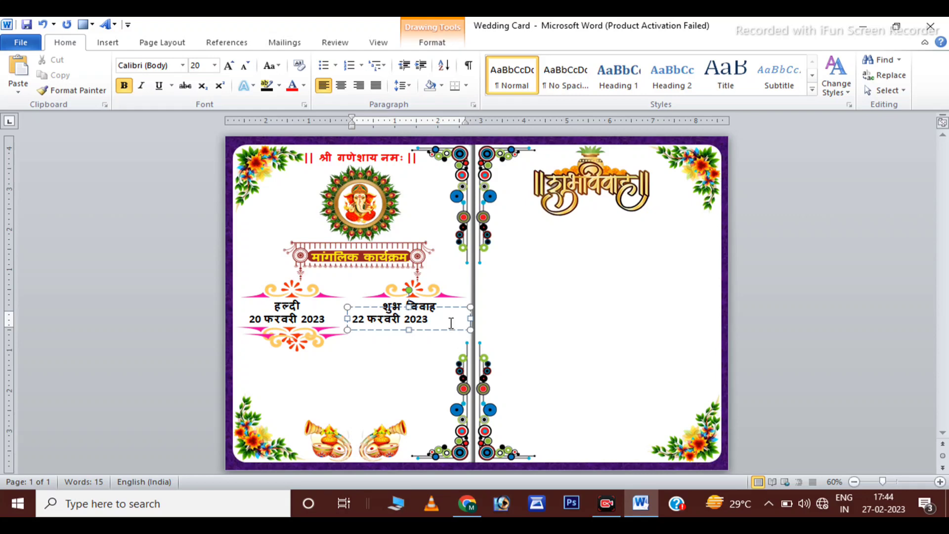
triple_click(451, 324)
left_click_drag(463, 321, 436, 311)
- Move an ornament under 22 फरवरी 2023 and centre another copy below both dates
left_click_drag(298, 341, 409, 341)
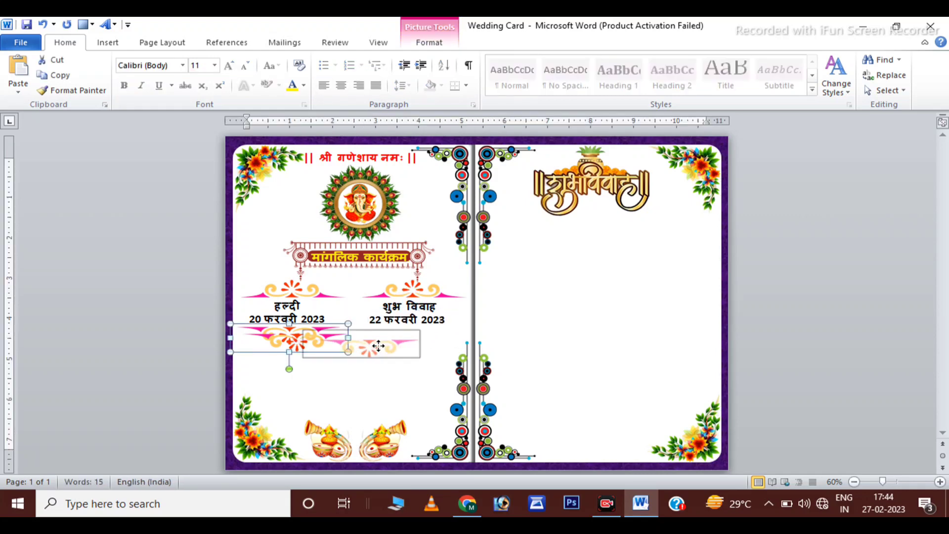
key("Right")
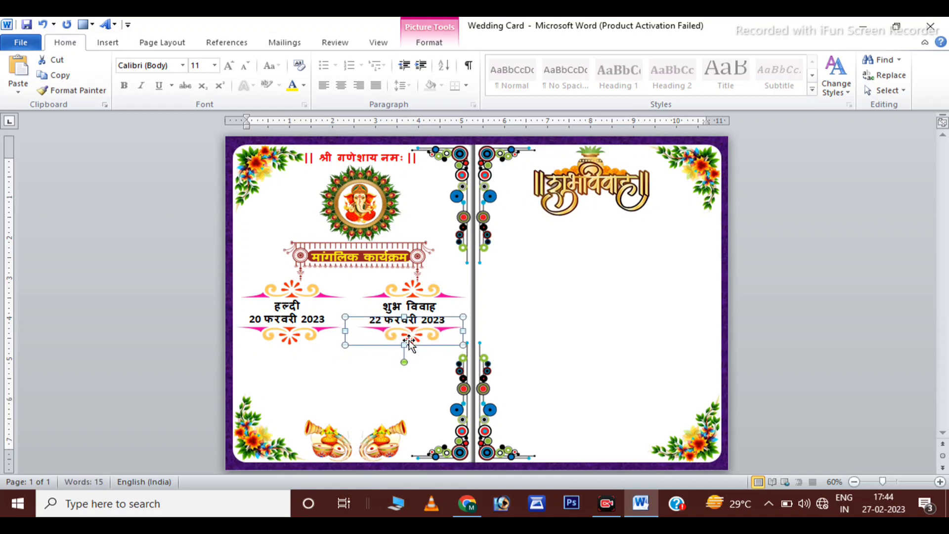
key("ctrl+Right")
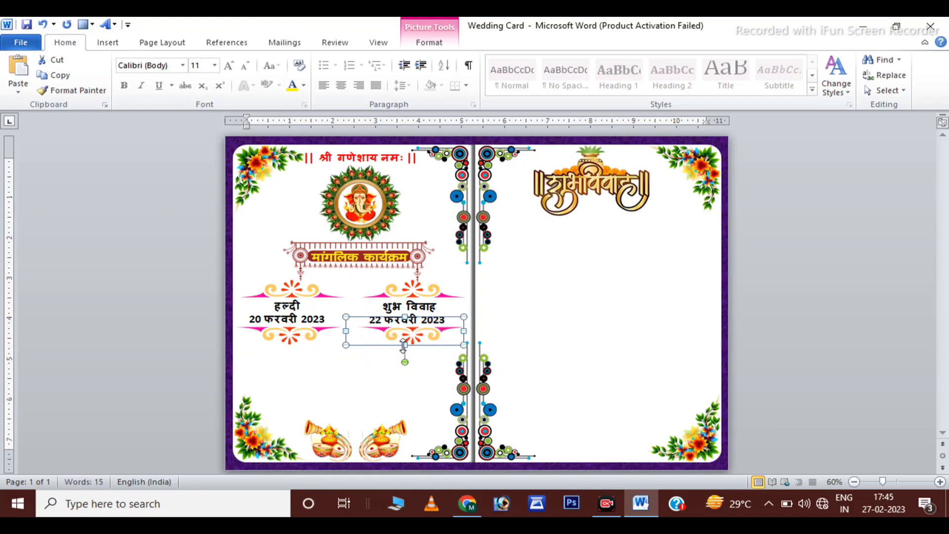
mouse_move(404, 344)
left_mouse_down()
mouse_move(362, 358)
mouse_move(374, 356)
left_mouse_up()
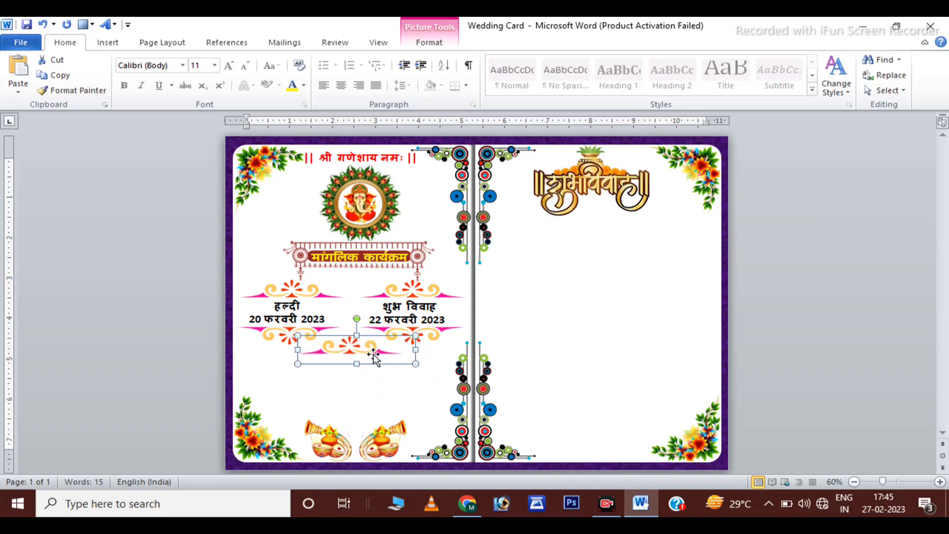
key("ctrl+Down")
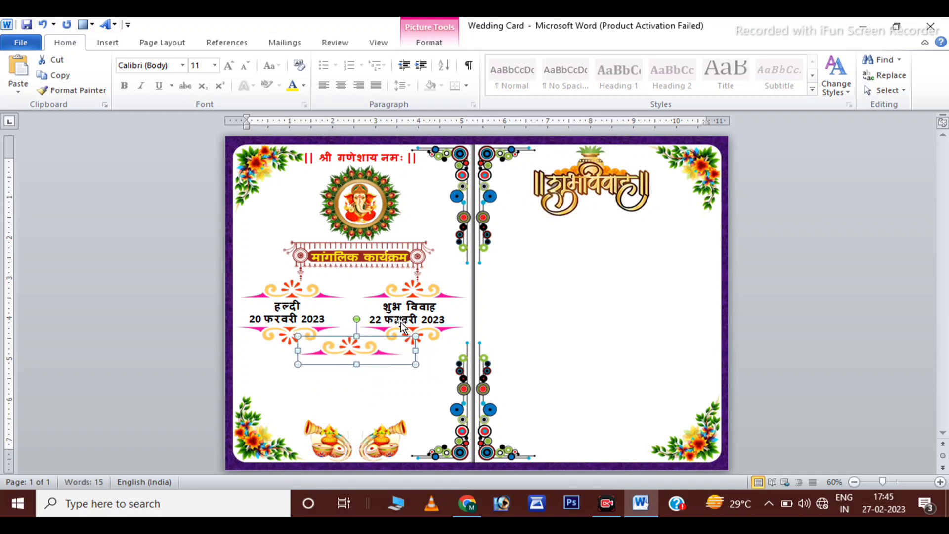
- Duplicate the date box lower down, change it to 'विदाई', and centre it under the ornament
left_click(403, 321)
mouse_move(382, 335)
left_mouse_down()
mouse_move(346, 375)
mouse_move(313, 376)
left_mouse_up()
left_click(384, 369)
type("विदाई")
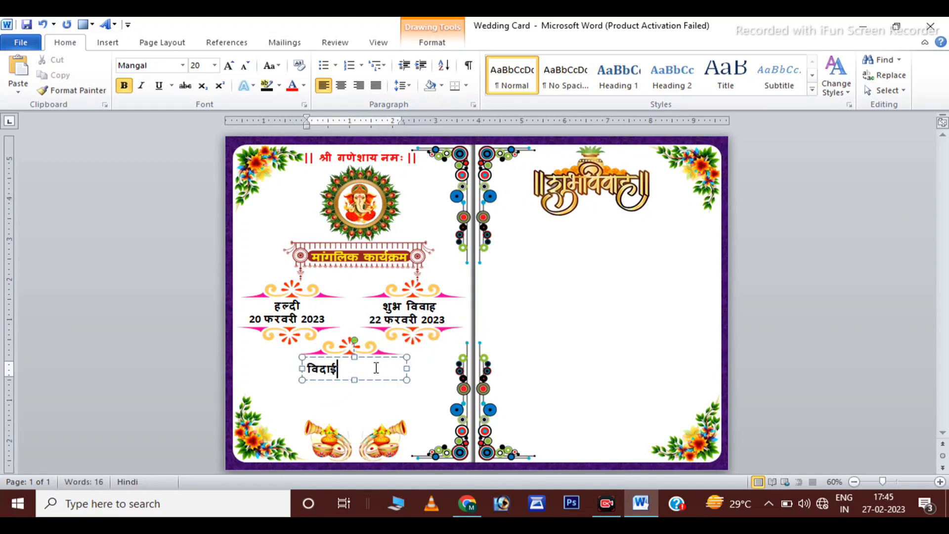
left_click_drag(355, 357, 370, 363)
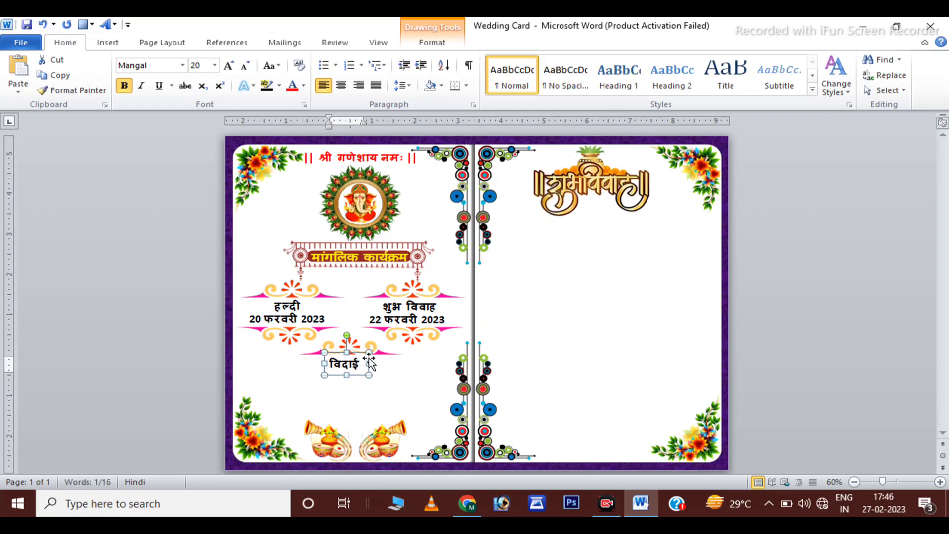
- Copy the विदाई box, make it read 23 फरवरी 2023, and place it under विदाई
left_click_drag(370, 363, 352, 380)
left_click(394, 389)
key("BackSpace")
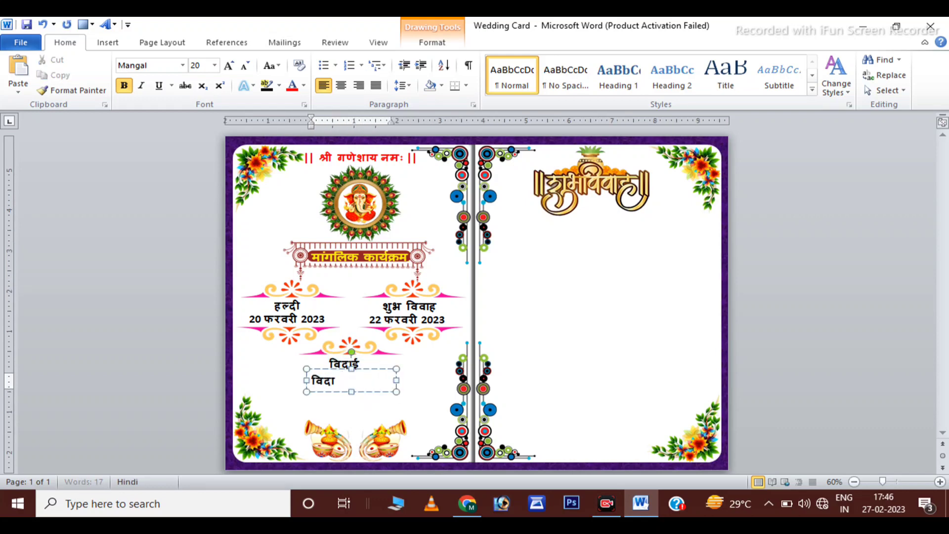
key("ctrl+v")
mouse_move(376, 373)
left_mouse_down()
mouse_move(355, 404)
mouse_move(358, 422)
mouse_move(338, 389)
left_mouse_up()
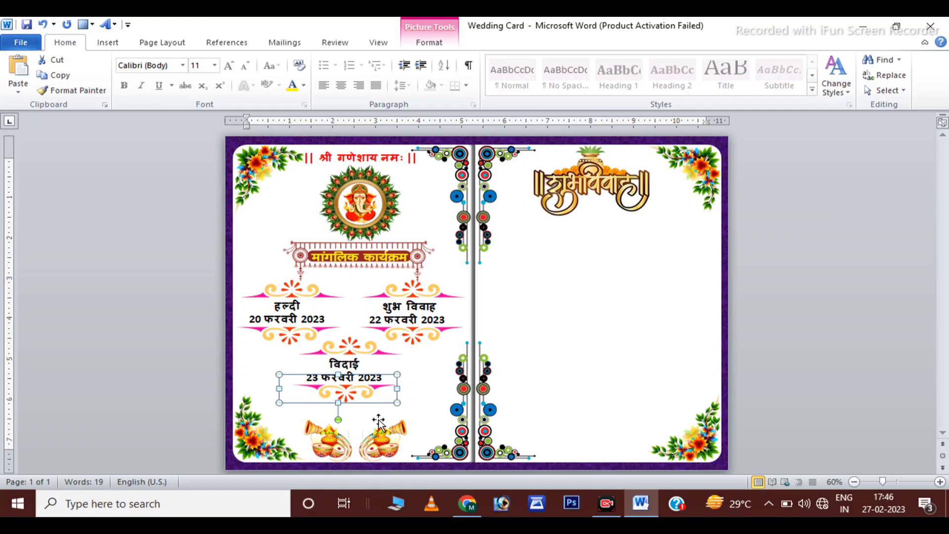
- Shift the विदाई heading, divider and 23 फरवरी 2023 date slightly right to centre them
left_click(604, 383)
left_click(340, 354)
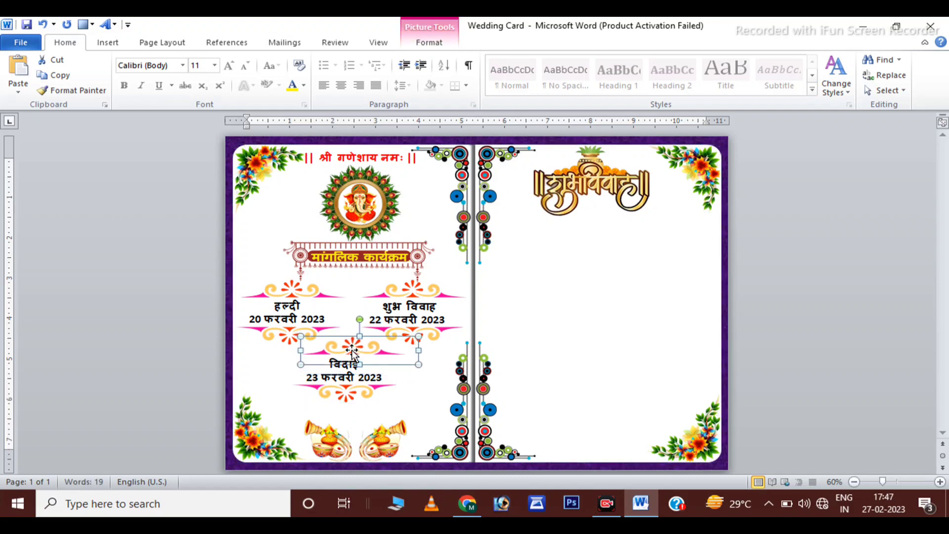
left_click_drag(340, 354, 347, 354)
left_click(326, 381)
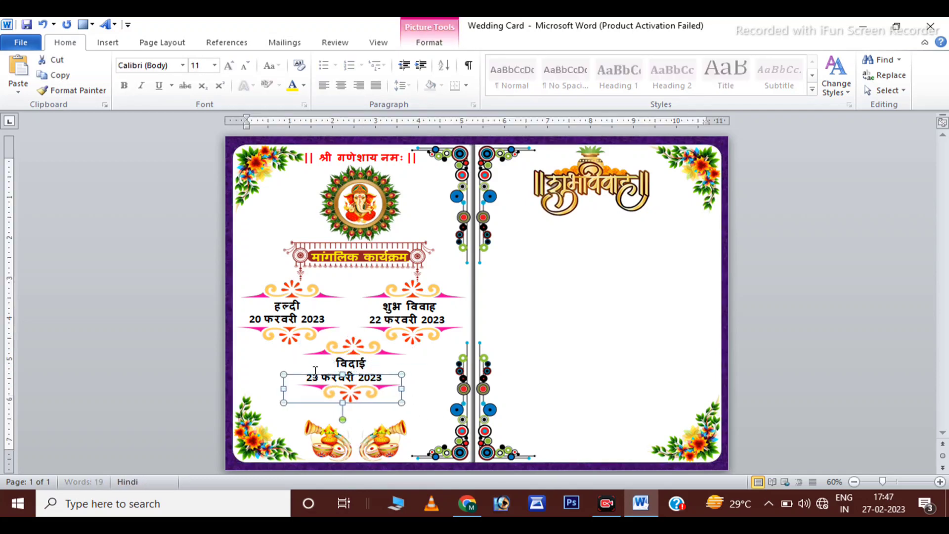
left_click_drag(326, 371, 335, 371)
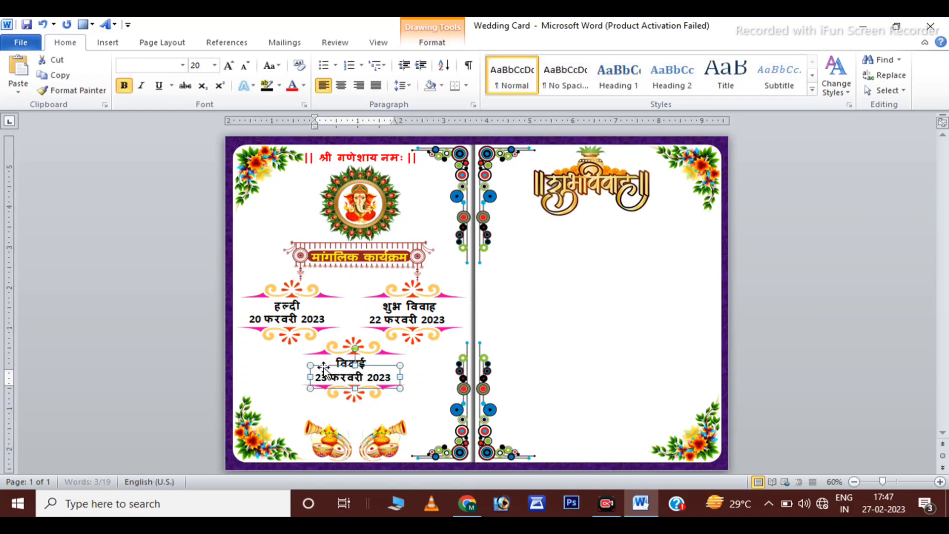
left_click(345, 395)
left_click(556, 372)
left_click(361, 373)
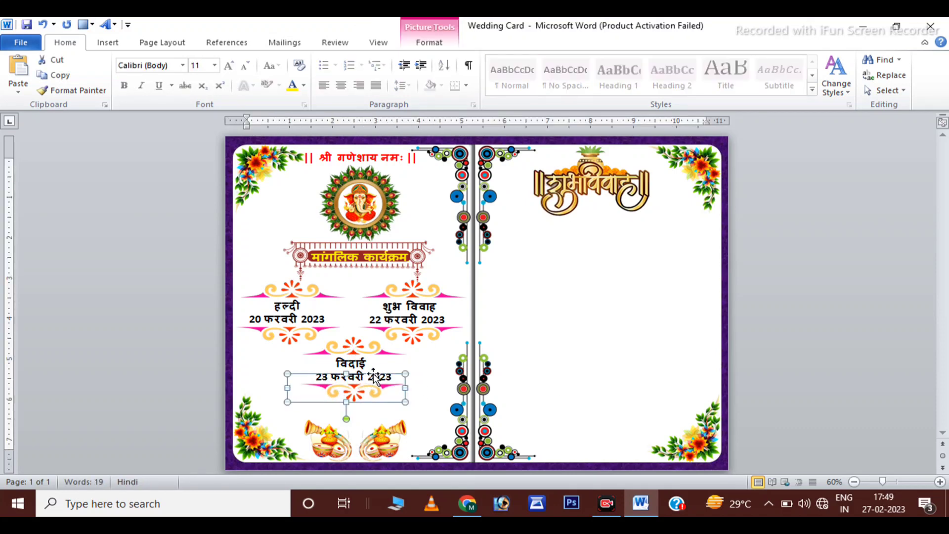
left_click(370, 367)
- Copy a box under the right-page title with the red line 'वक्रतुण्ड महाकाय, सूर्यकोटि समप्रभः ।'
left_click_drag(388, 371, 613, 248)
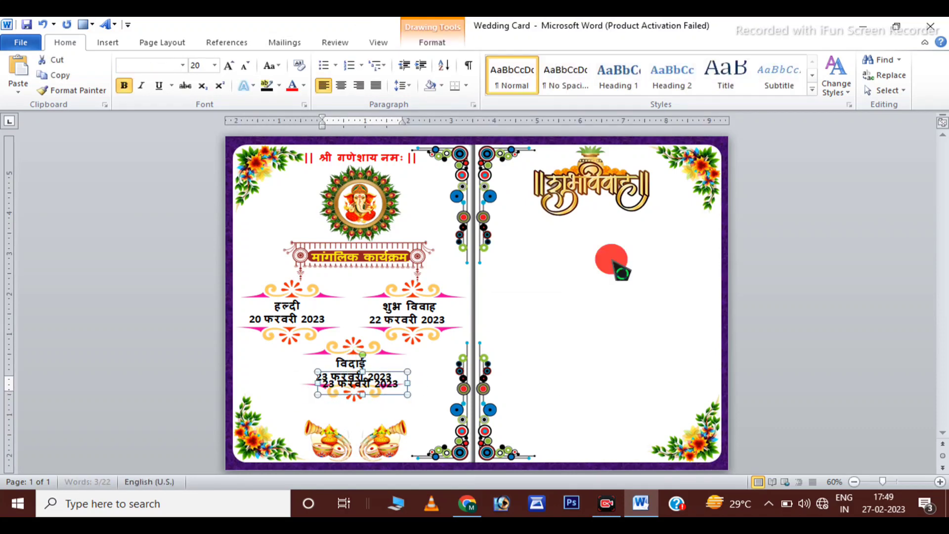
left_click(632, 254)
key("BackSpace")
key("BackSpace")
key("BackSpace")
key("BackSpace")
key("BackSpace")
key("BackSpace")
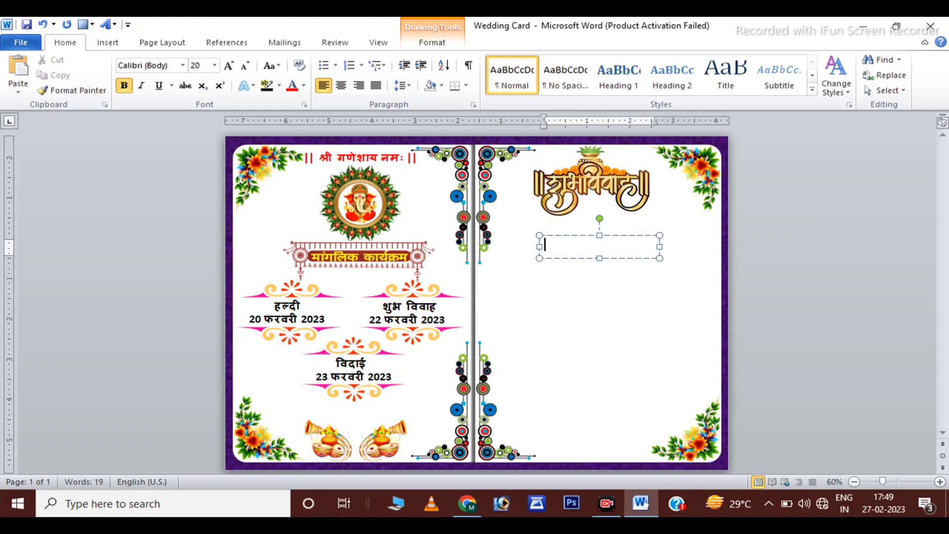
type("वक्रतुण्ड महाकाय, सूर्यकोटि ")
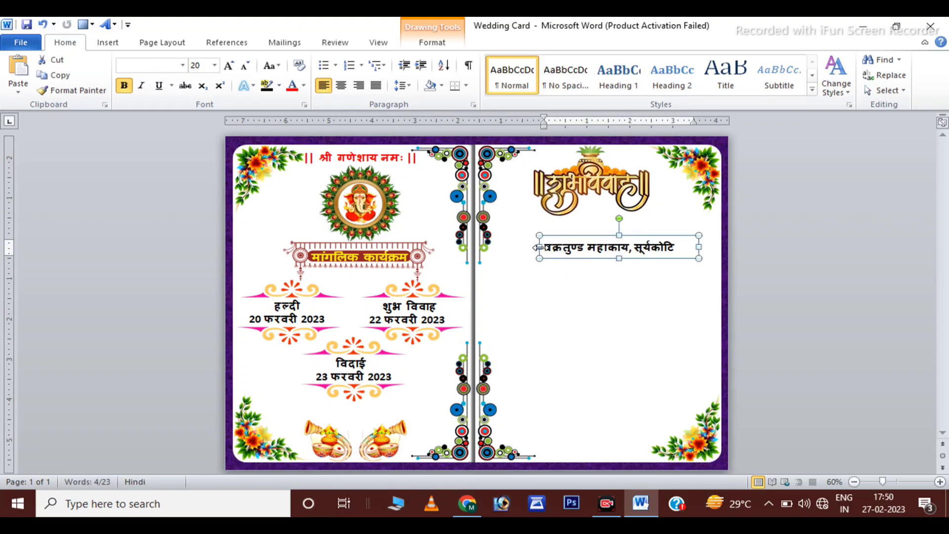
type("समप्रभः ।")
left_click_drag(602, 267, 601, 268)
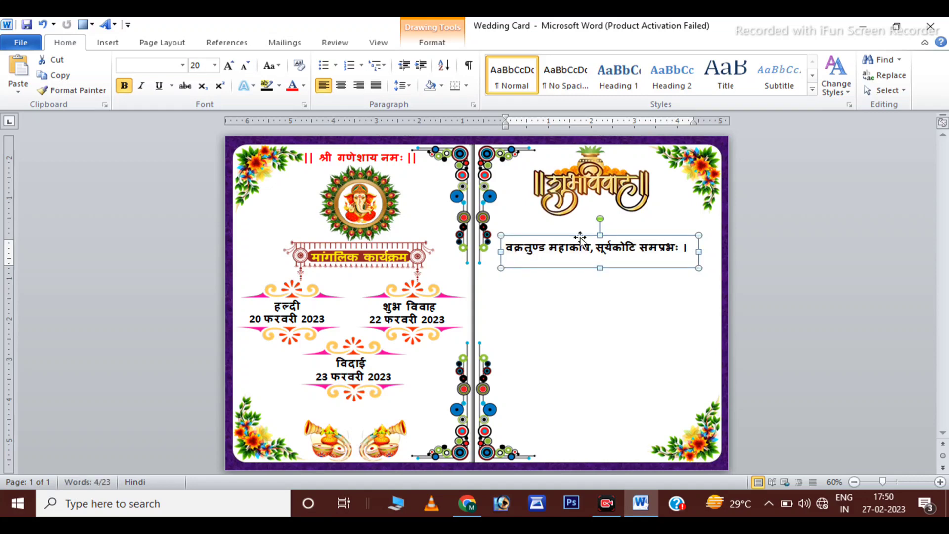
key("Up")
key("Up")
key("Up")
key("Up")
key("Right")
key("Right")
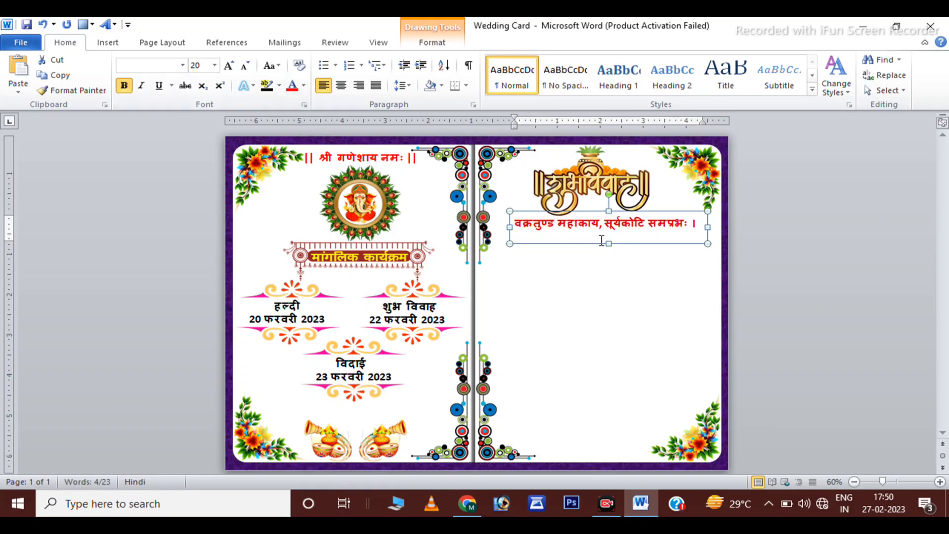
- Add the second shloka line and adjust the shloka box under the title
key("ctrl+d")
left_click_drag(602, 240, 575, 259)
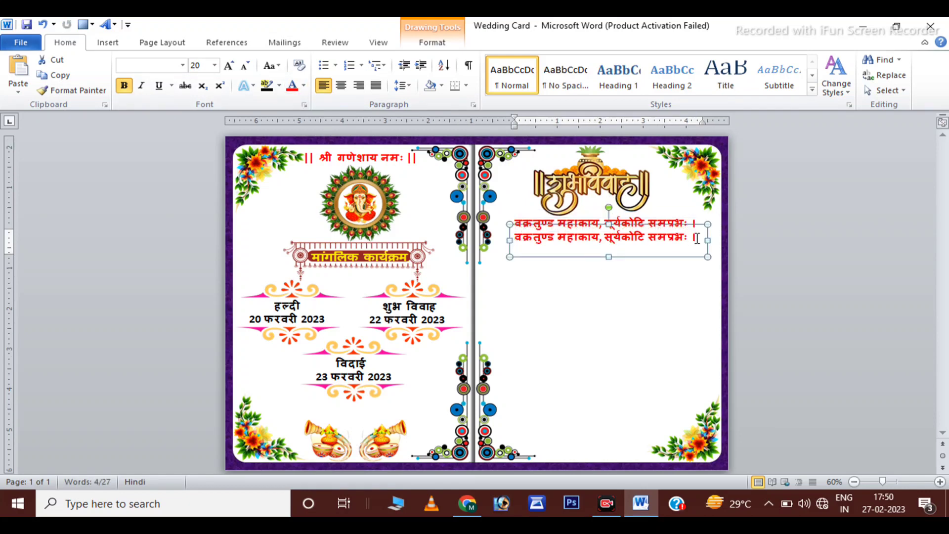
left_click(697, 239)
key("BackSpace")
key("BackSpace")
key("BackSpace")
key("BackSpace")
key("BackSpace")
key("BackSpace")
key("BackSpace")
key("BackSpace")
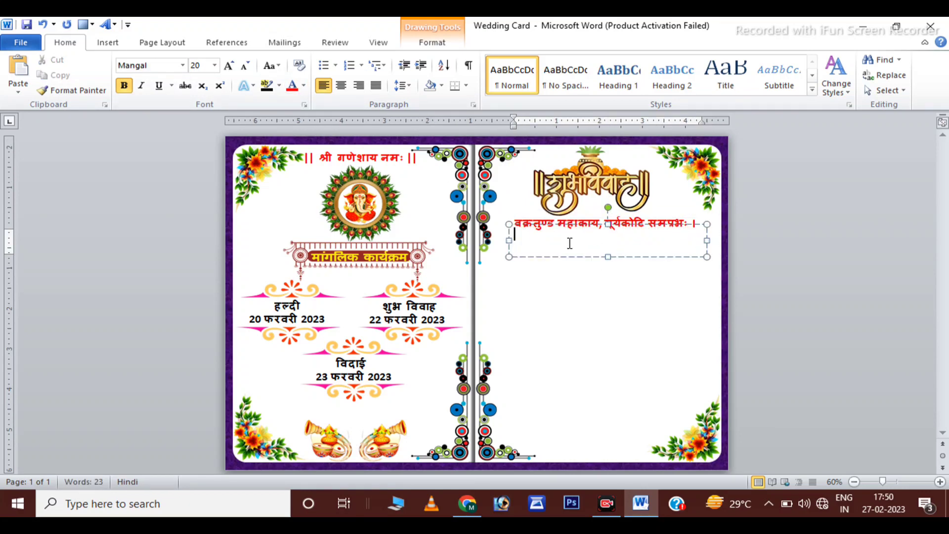
type("निर्विघ्नं कुरुमे देव सर्व कार्येषु सर्वदा")
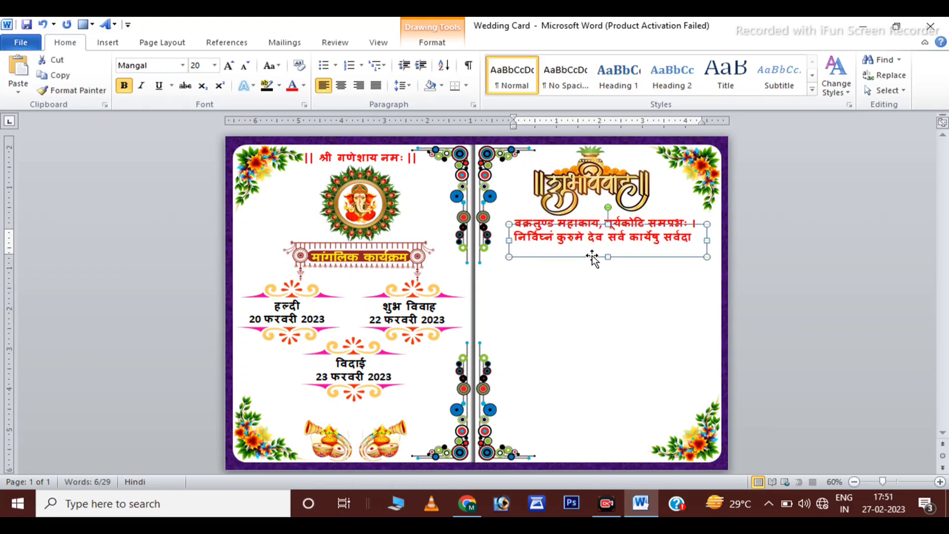
- Copy the shloka box below, replace its text with 'स्नेही स्वजन,', and narrow it to fit
mouse_move(596, 253)
left_mouse_down()
mouse_move(599, 277)
mouse_move(588, 282)
left_mouse_up()
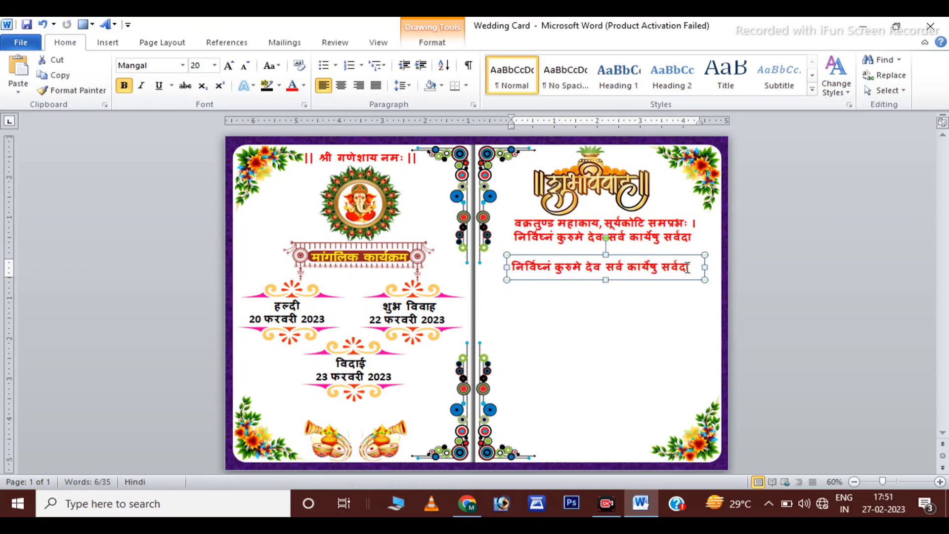
left_click(693, 269)
key("BackSpace")
key("BackSpace")
key("BackSpace")
key("BackSpace")
key("BackSpace")
key("BackSpace")
key("BackSpace")
key("BackSpace")
key("BackSpace")
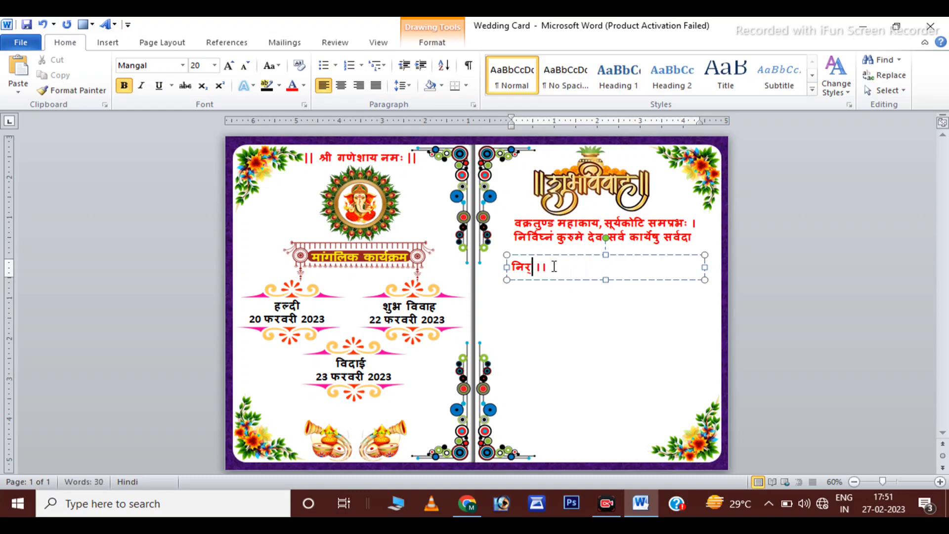
key("BackSpace")
key("BackSpace")
key("BackSpace")
key("Delete")
key("Delete")
key("Delete")
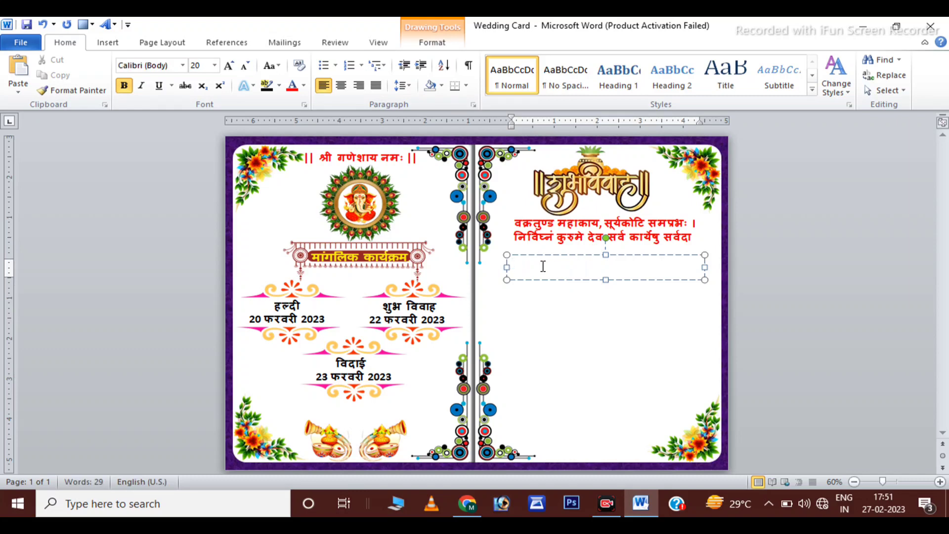
type("स्नेही स्वजन,")
left_click_drag(699, 268, 592, 268)
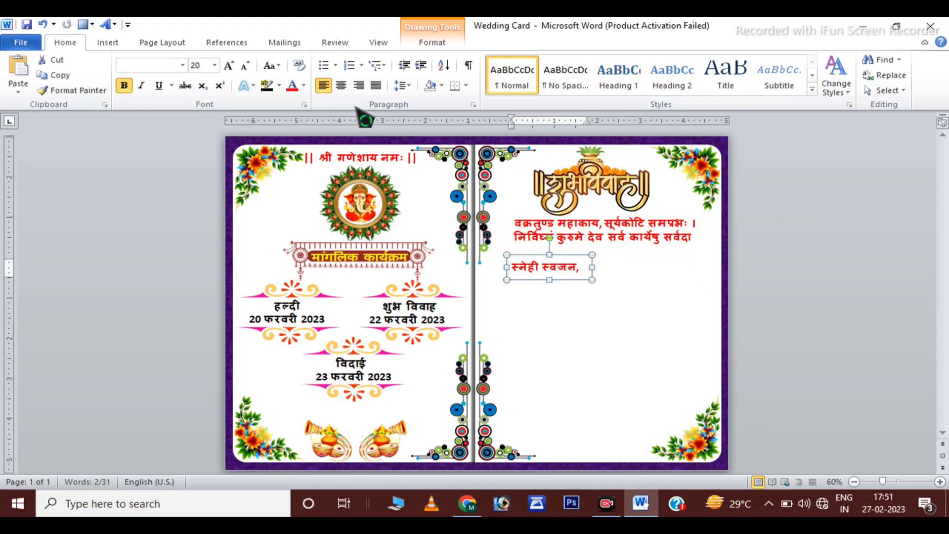
- Colour the स्नेही स्वजन, greeting blue and fit it just below the shloka
left_click(303, 85)
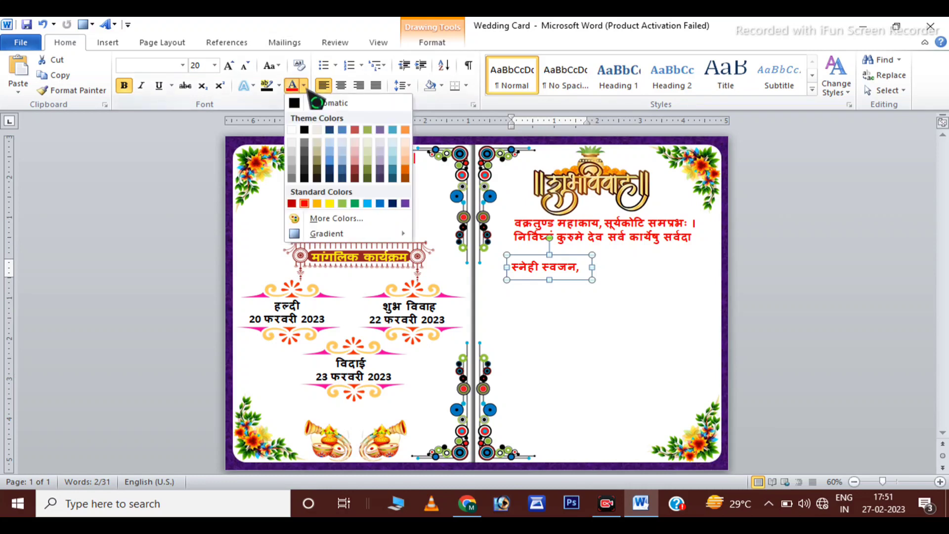
left_click(380, 203)
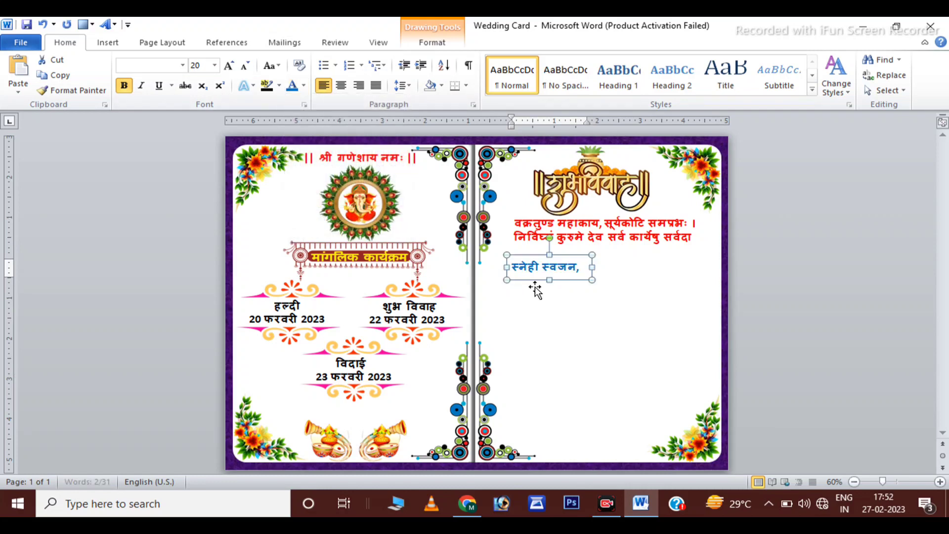
left_click_drag(537, 254, 517, 243)
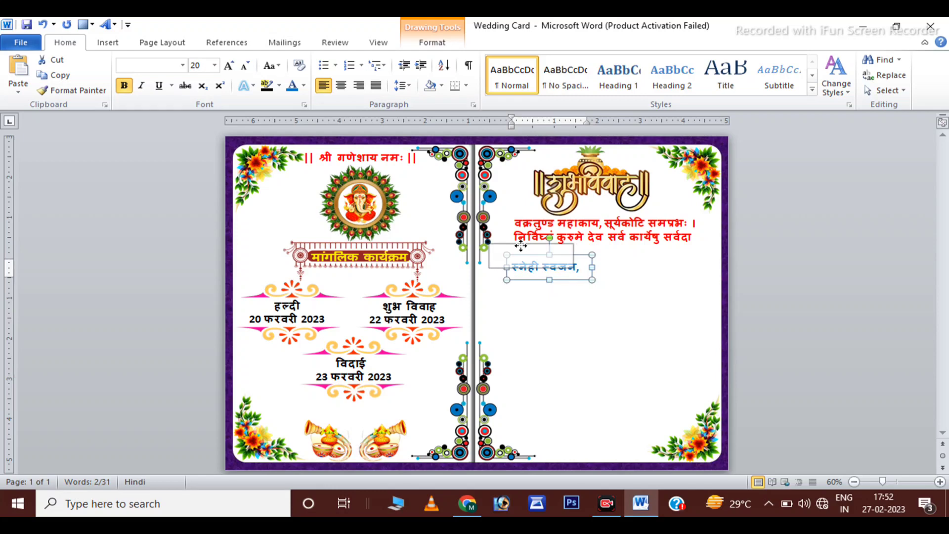
key("Left")
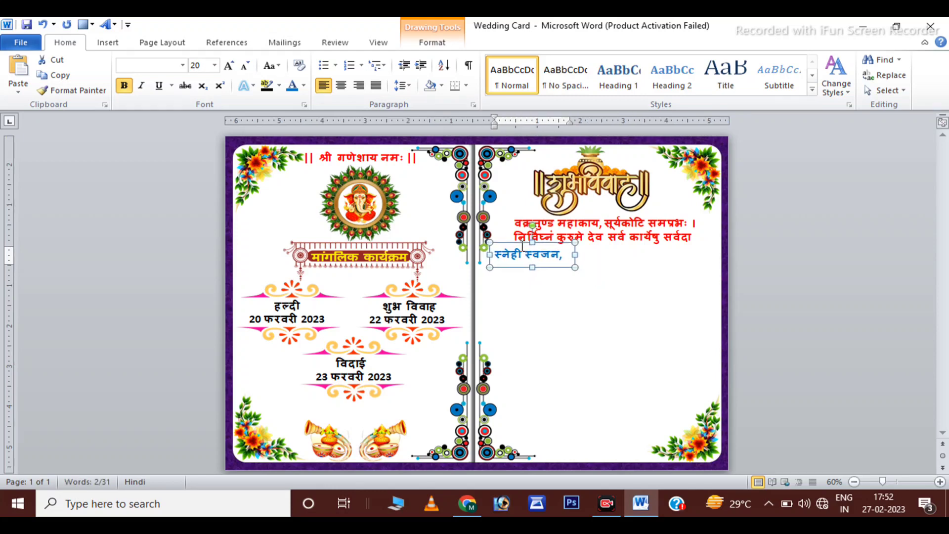
key("Up")
key("Left")
key("Down")
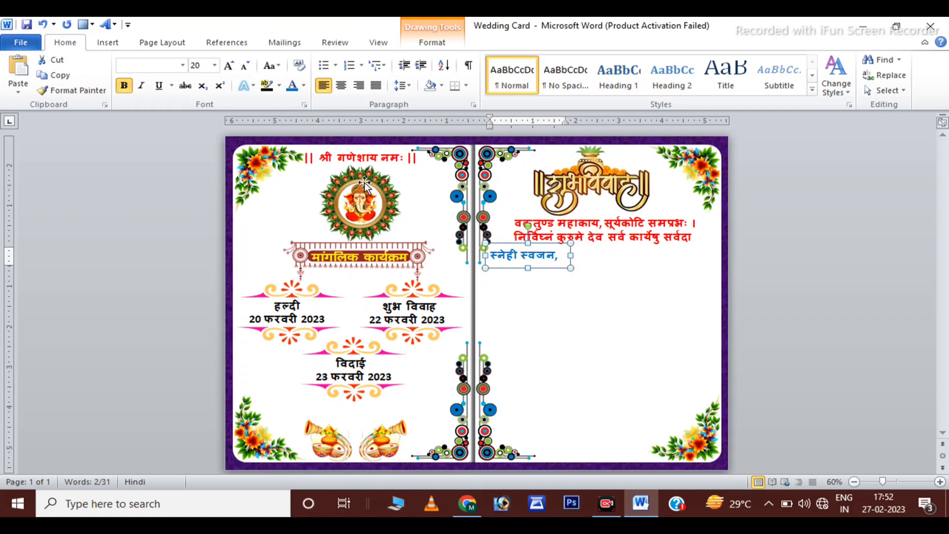
- Keep the greeting bold and paste a copy of its box below it
left_click(124, 85)
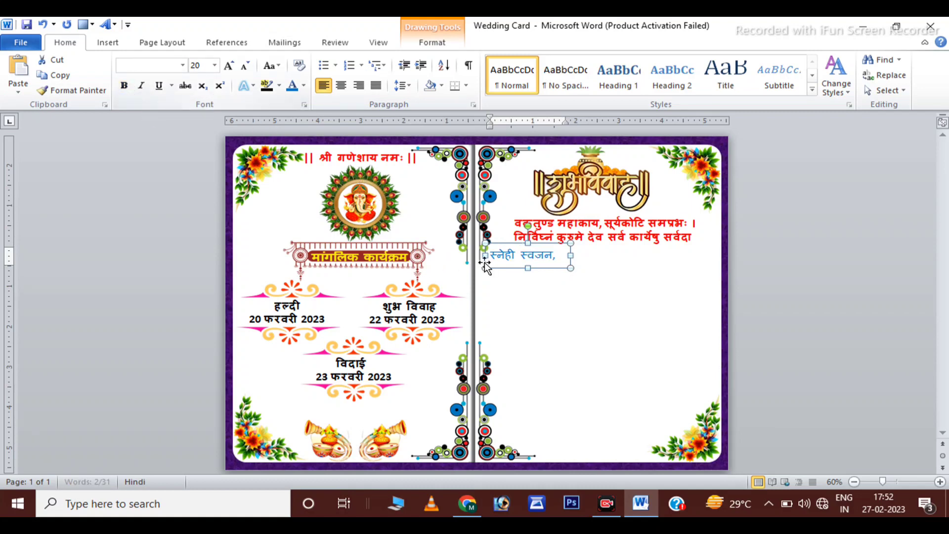
key("ctrl+z")
key("ctrl+c")
key("ctrl+v")
- Make the copied box read 'परमपिता परमेश्वर की असीम अनुकम्पा से मेरी' and widen it to 5.88"
left_click_drag(583, 281, 700, 280)
left_click(574, 280)
key("BackSpace")
key("BackSpace")
key("BackSpace")
key("BackSpace")
key("BackSpace")
key("BackSpace")
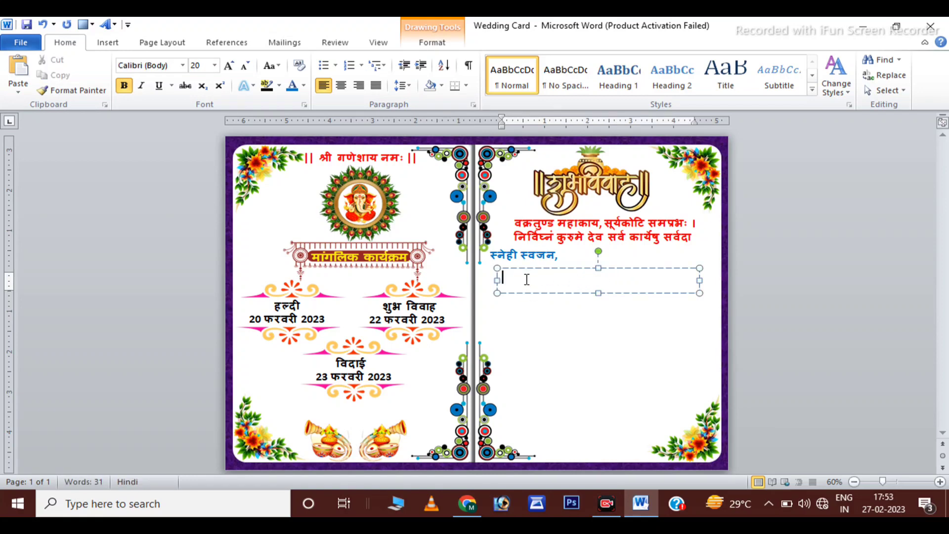
key("ctrl+v")
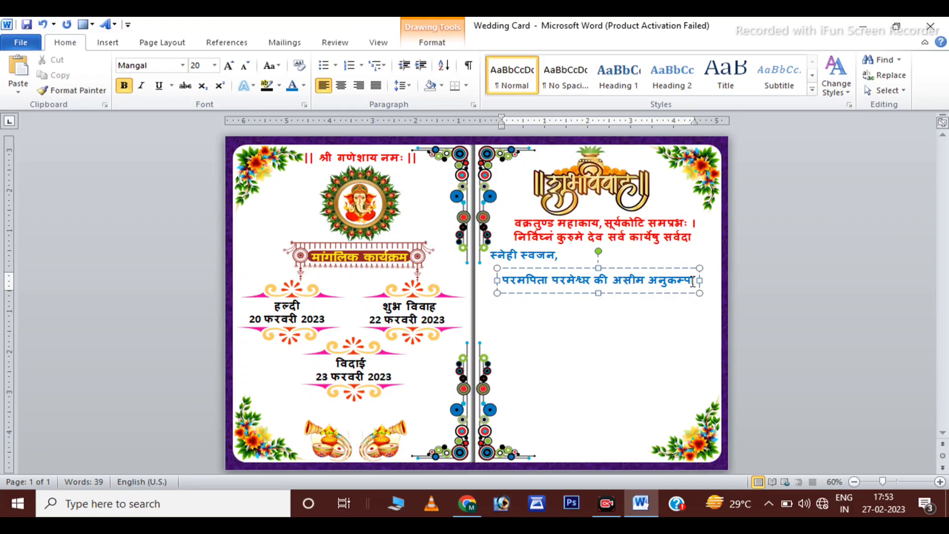
left_click_drag(701, 280, 708, 281)
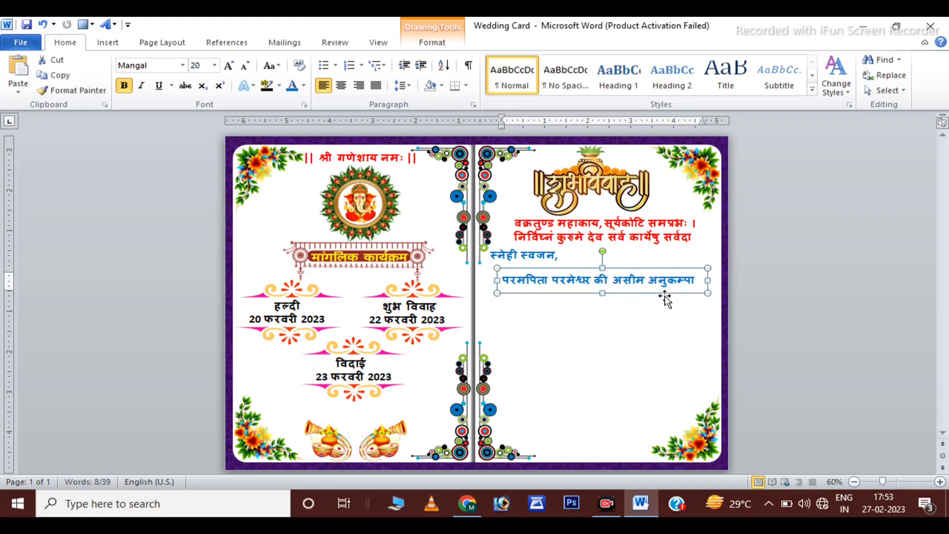
left_click_drag(626, 269, 650, 259)
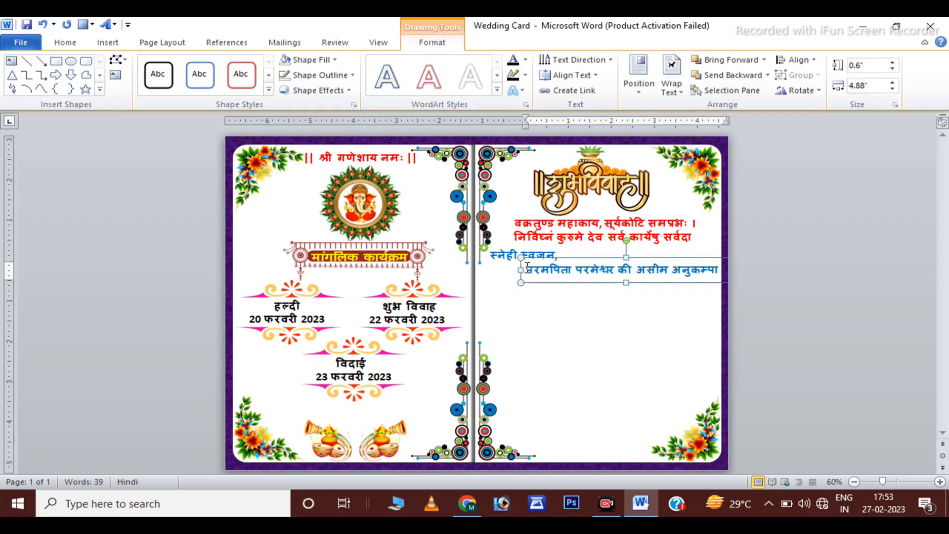
left_click_drag(518, 269, 478, 277)
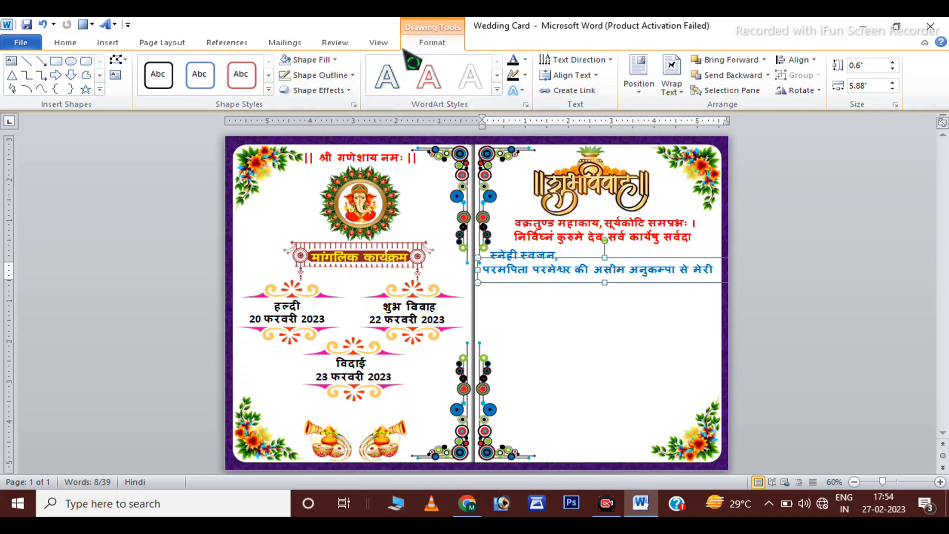
- Set the greeting box's blessing line to 16 pt so it fits inside the box
left_click(69, 44)
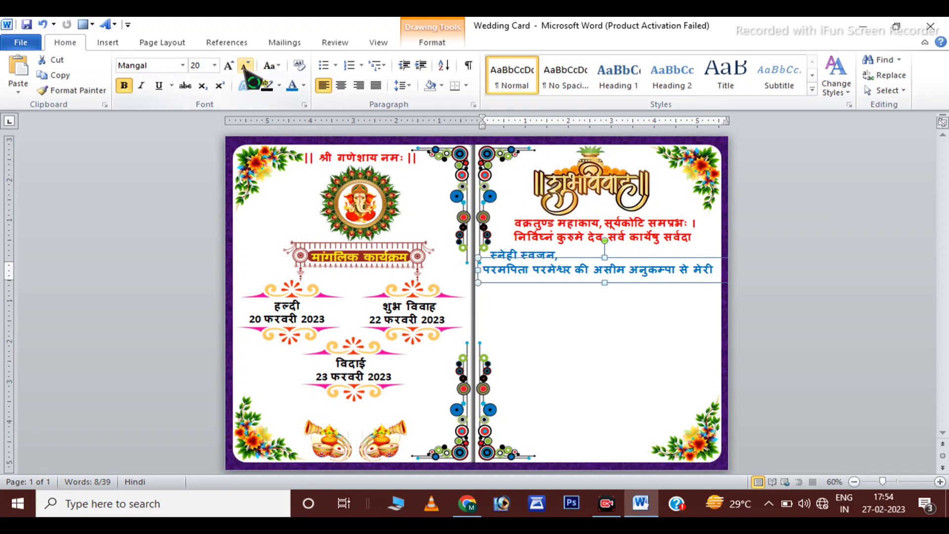
left_click(246, 66)
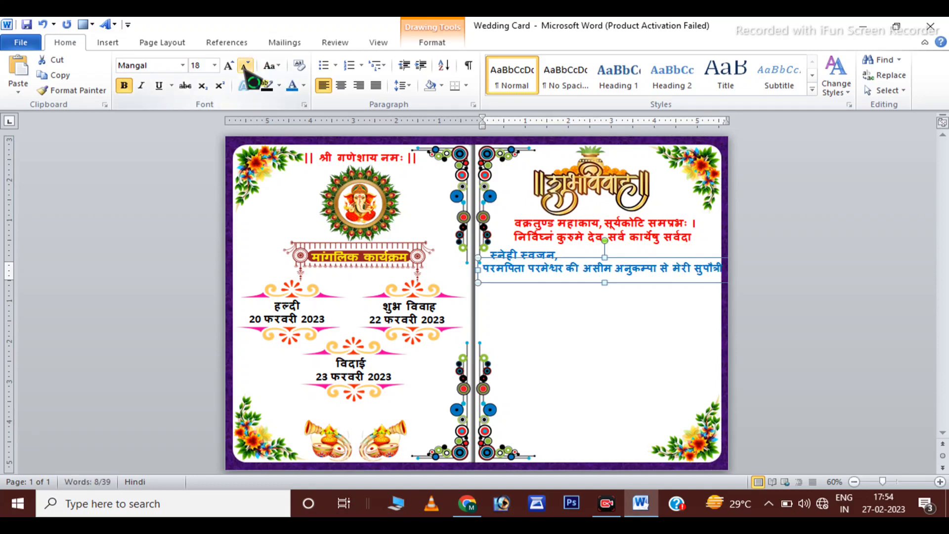
left_click(245, 65)
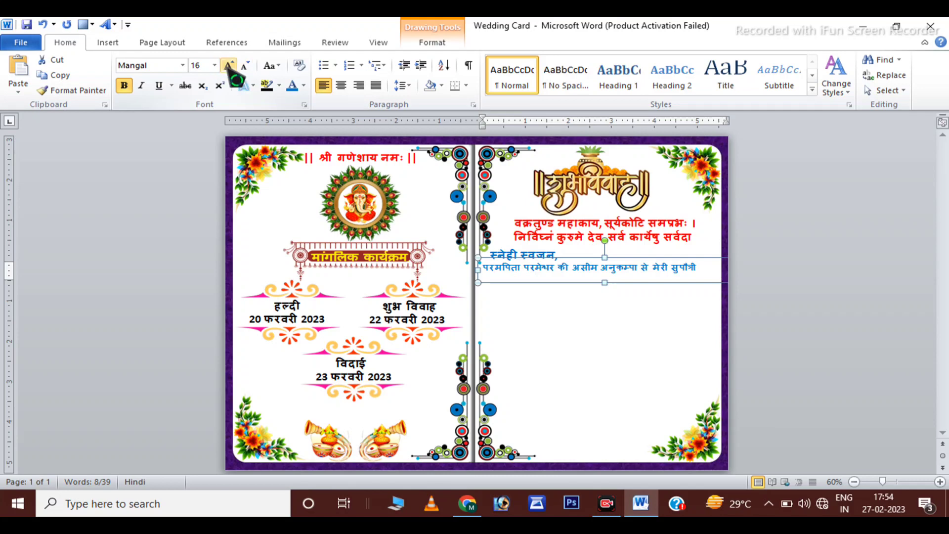
left_click(228, 66)
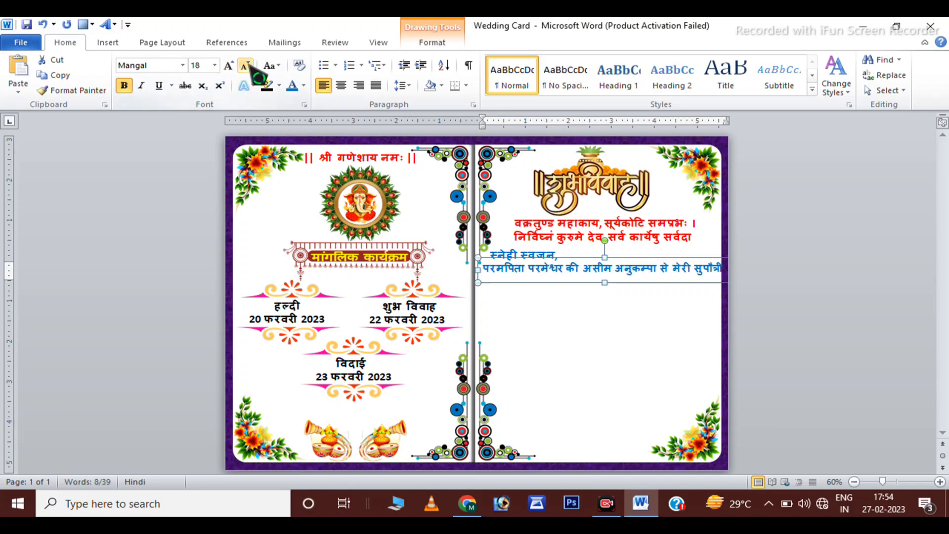
left_click(202, 64)
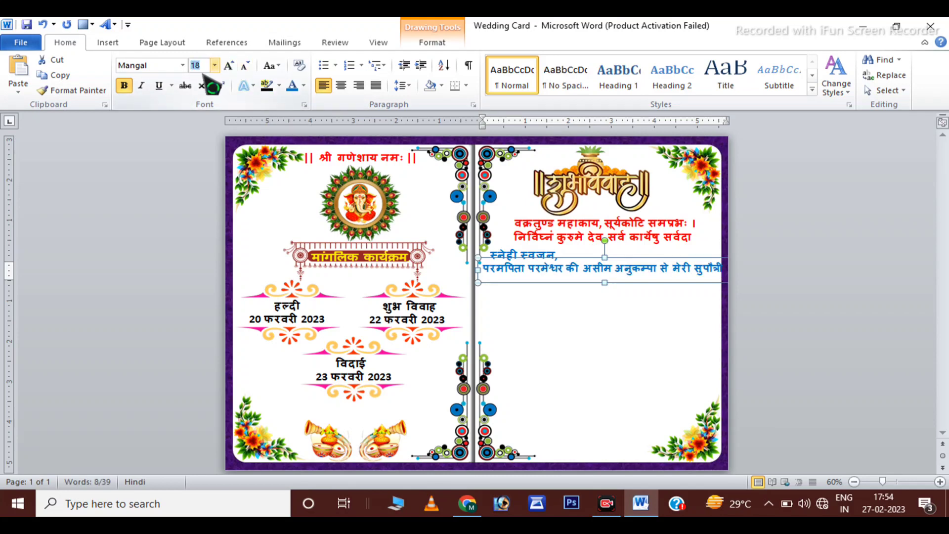
type("1")
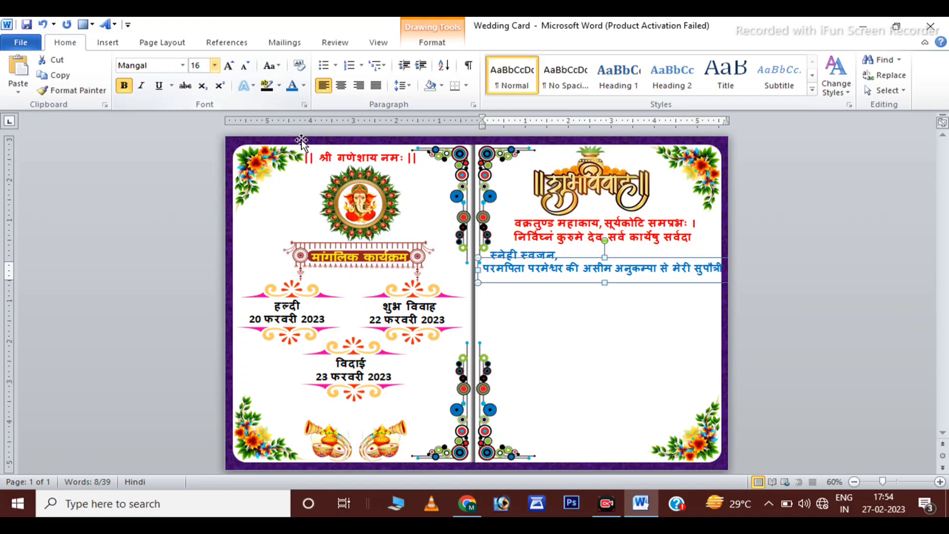
left_click(215, 66)
left_click(215, 66)
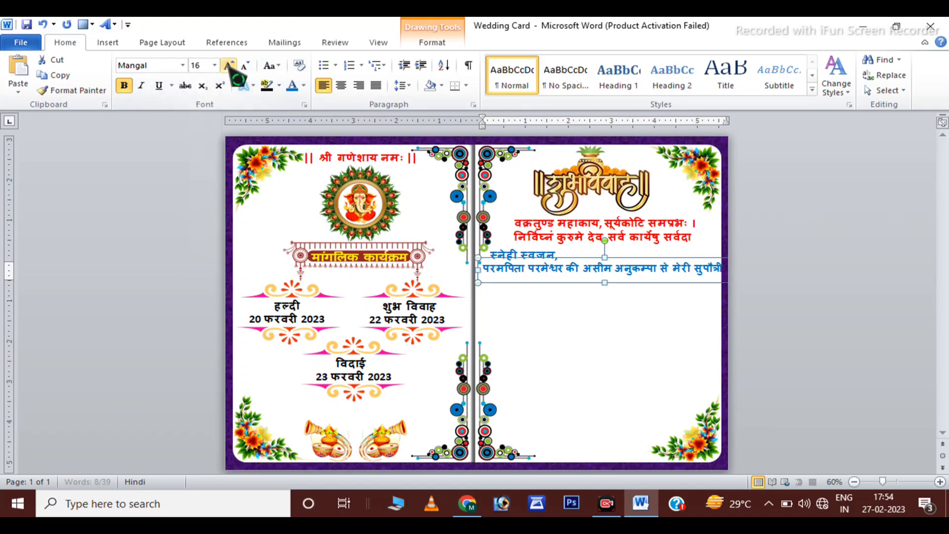
left_click(584, 258)
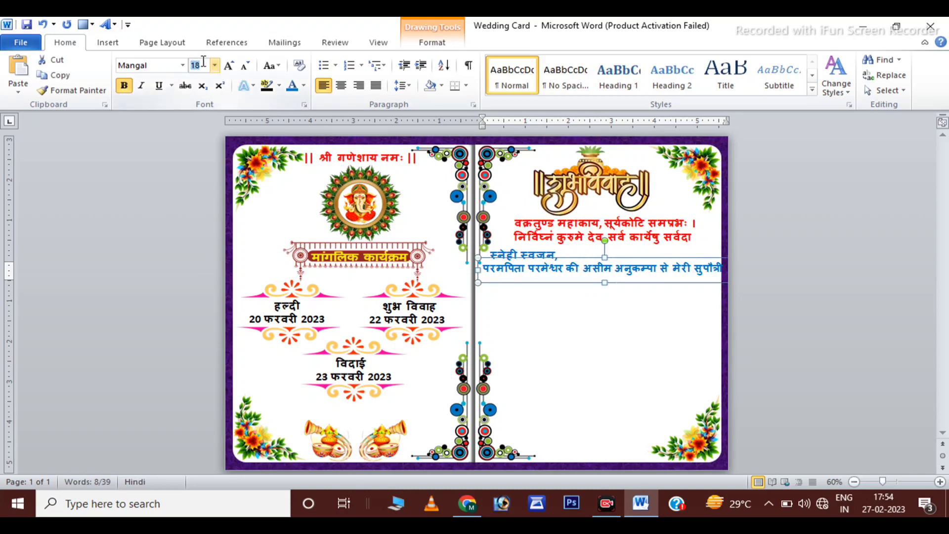
left_click(204, 66)
type("16")
key("Return")
key("Return")
left_click(556, 269)
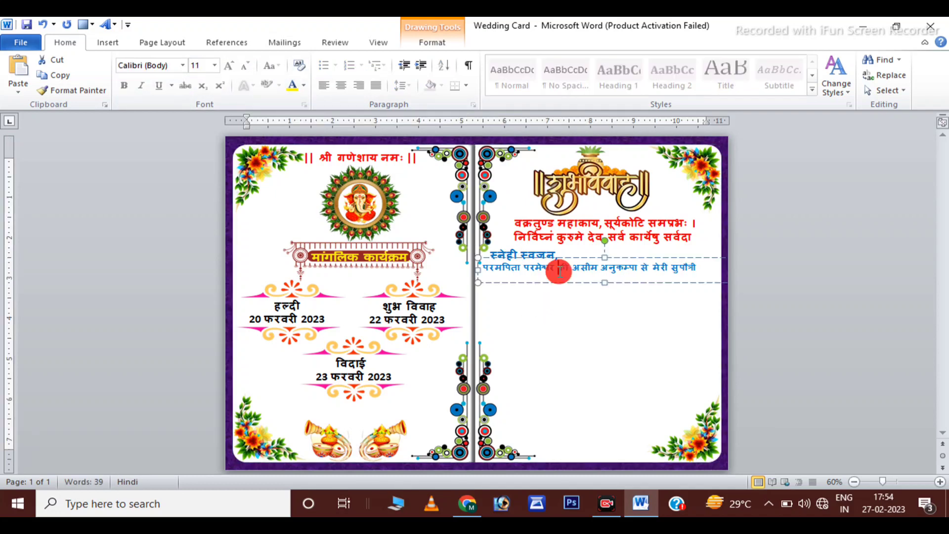
- Duplicate the greeting text box below the blessing line and paste the bride's name into it
left_click(543, 255)
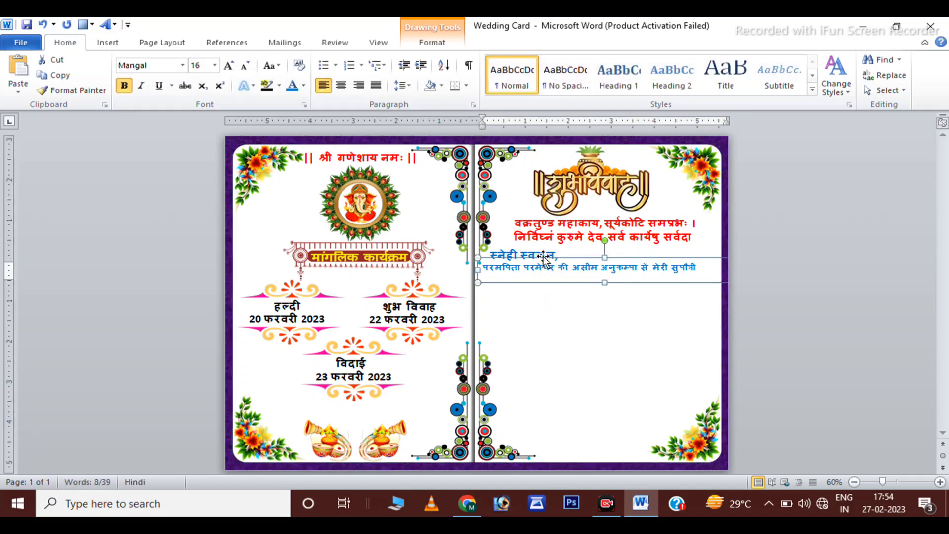
key("Right")
key("Right")
key("Right")
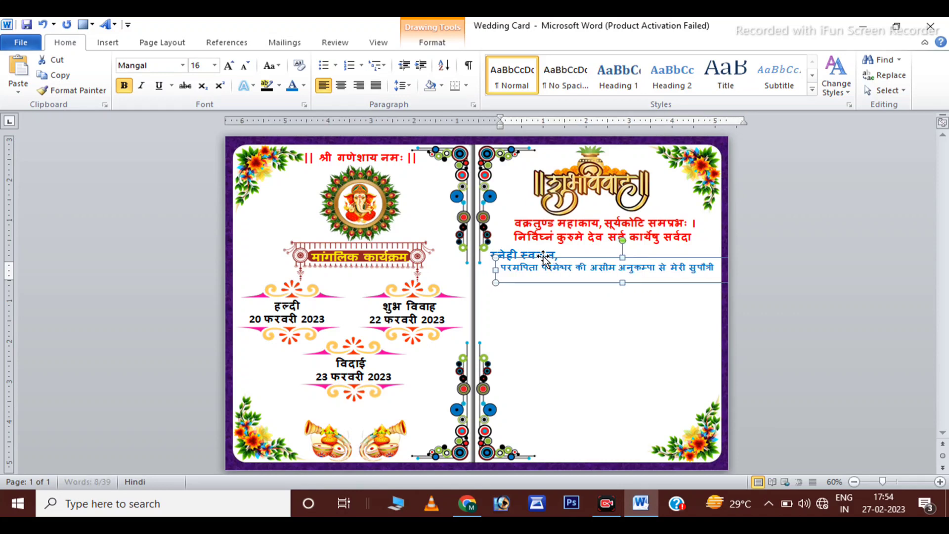
key("Right")
key("ctrl+c")
key("ctrl+v")
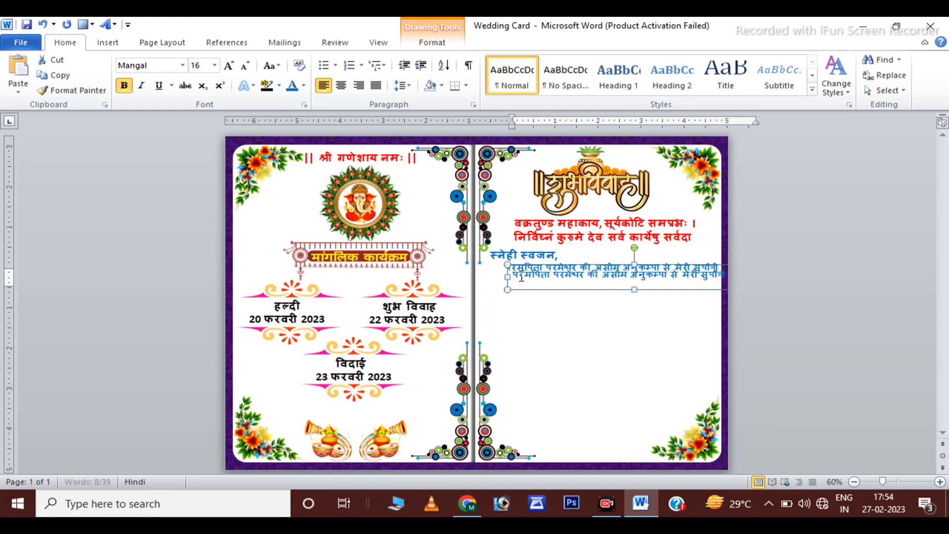
left_click_drag(529, 290, 496, 316)
left_click(531, 304)
key("ctrl+a")
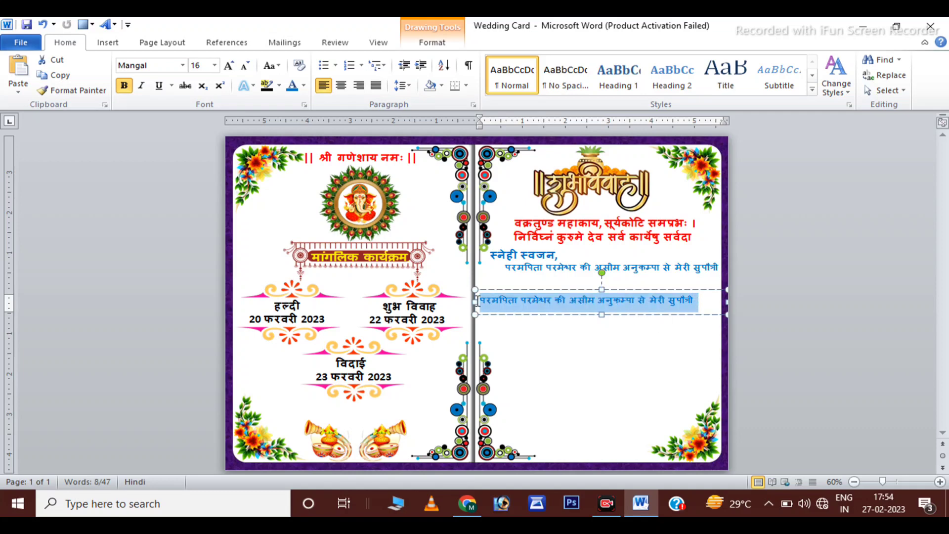
key("Delete")
key("ctrl+v")
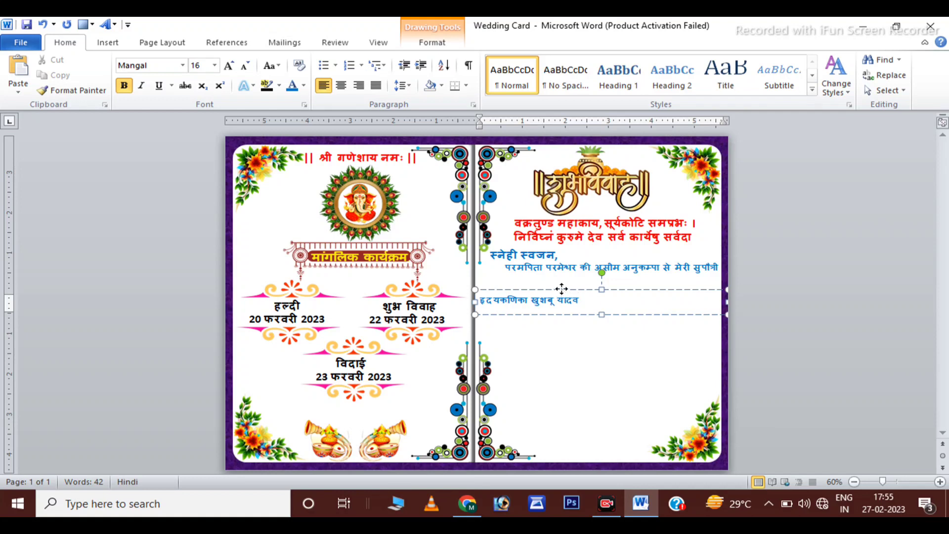
mouse_move(726, 302)
left_mouse_down()
mouse_move(592, 304)
mouse_move(627, 302)
left_mouse_up()
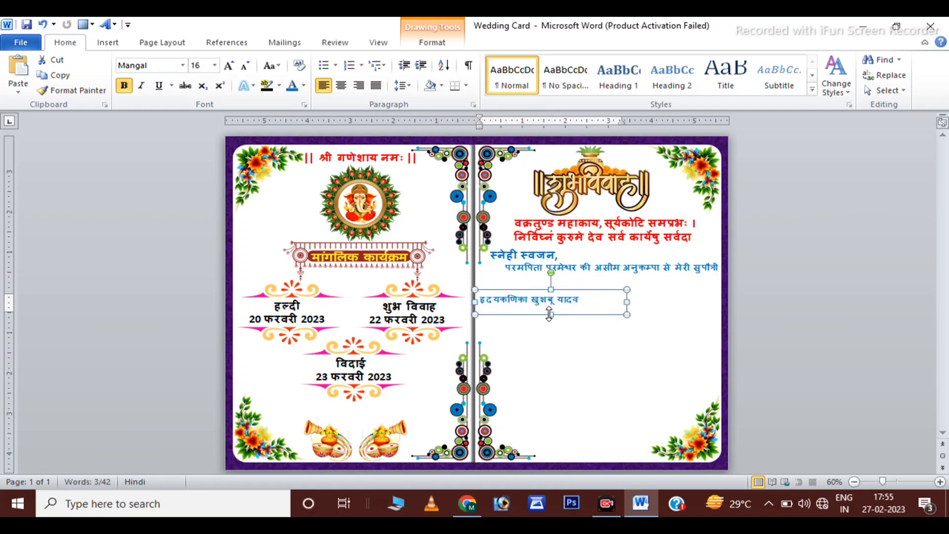
left_click_drag(550, 314, 549, 318)
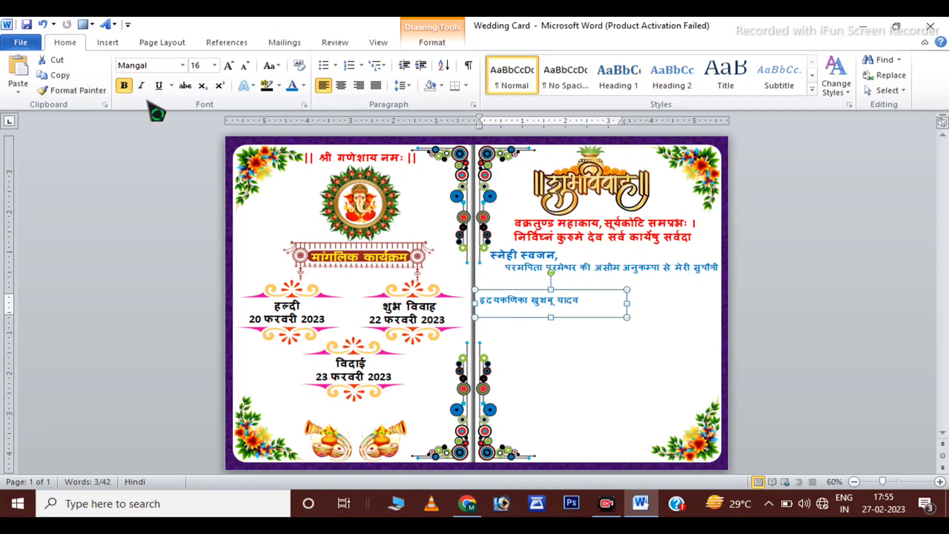
- Enlarge the bride's name to 24 pt and widen its box to one line
left_click(229, 66)
left_click(229, 66)
left_click(229, 65)
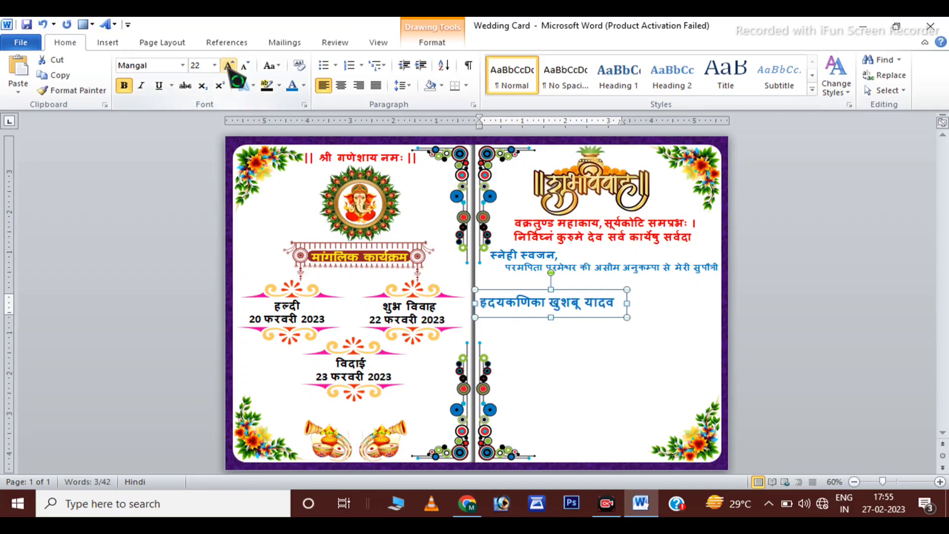
left_click(229, 65)
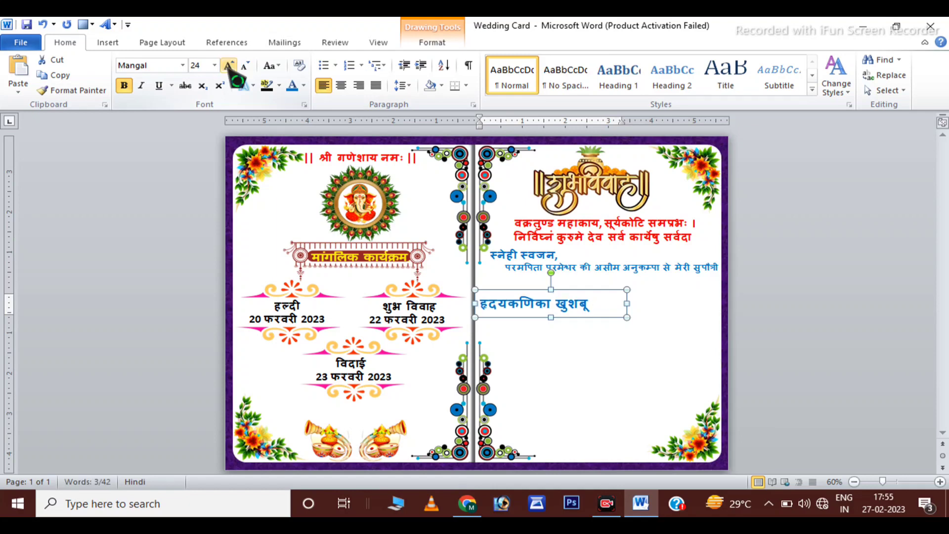
left_click_drag(627, 303, 646, 303)
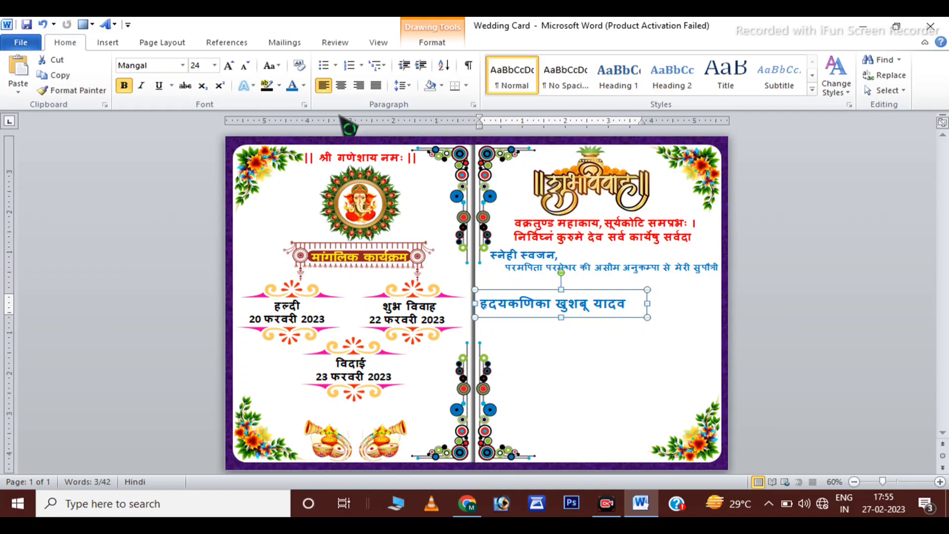
- Color the bride's name Red and move it right, just under the blessing line
left_click(305, 86)
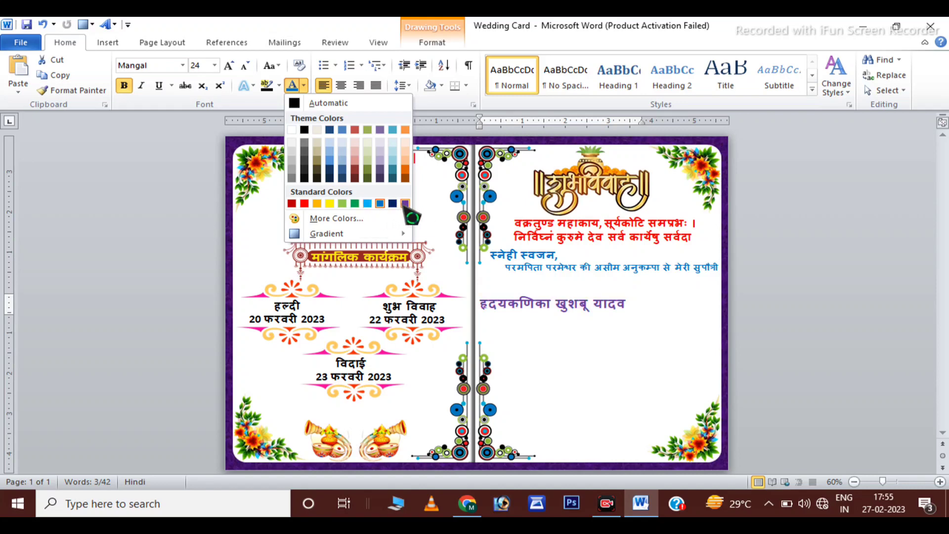
left_click(305, 204)
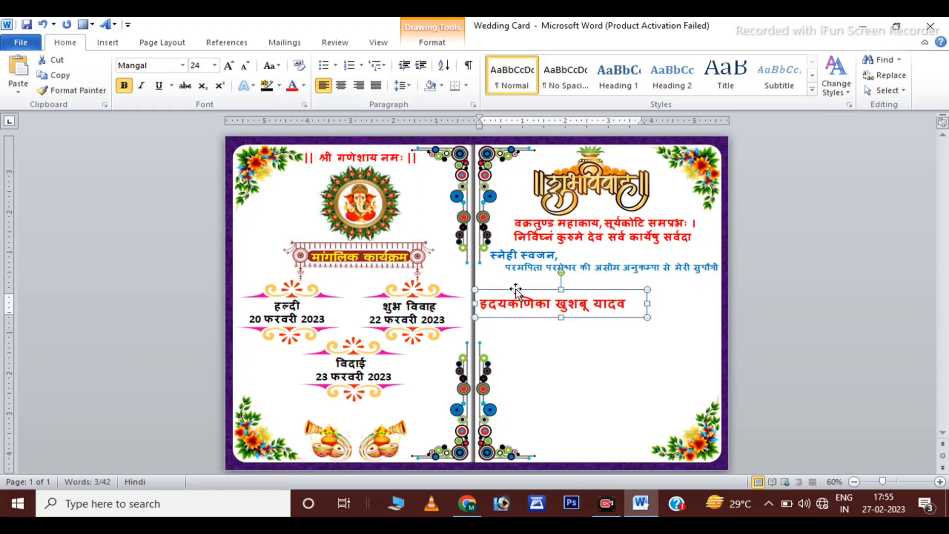
mouse_move(515, 291)
left_mouse_down()
mouse_move(559, 284)
mouse_move(547, 269)
left_mouse_up()
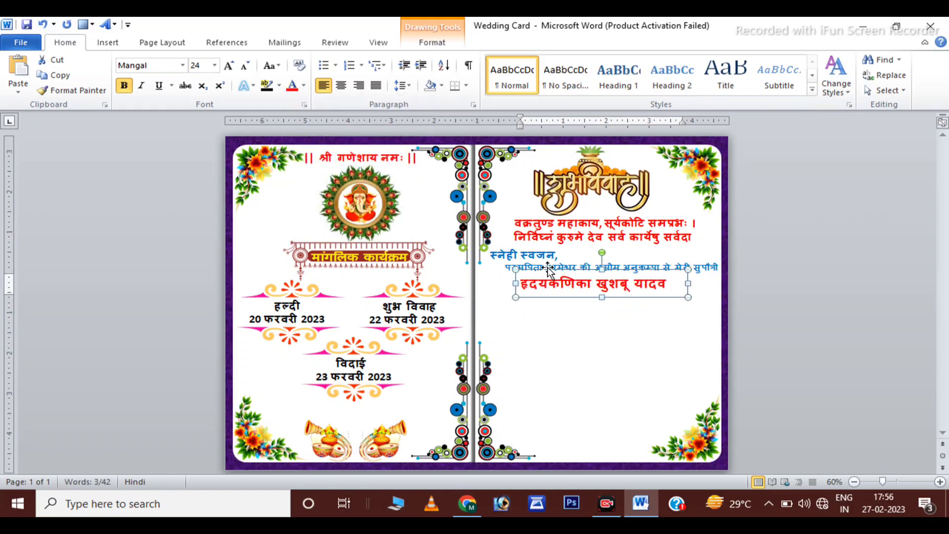
- Add a copy of the blessing box under the bride's name, holding her grandparents line
left_click(547, 262)
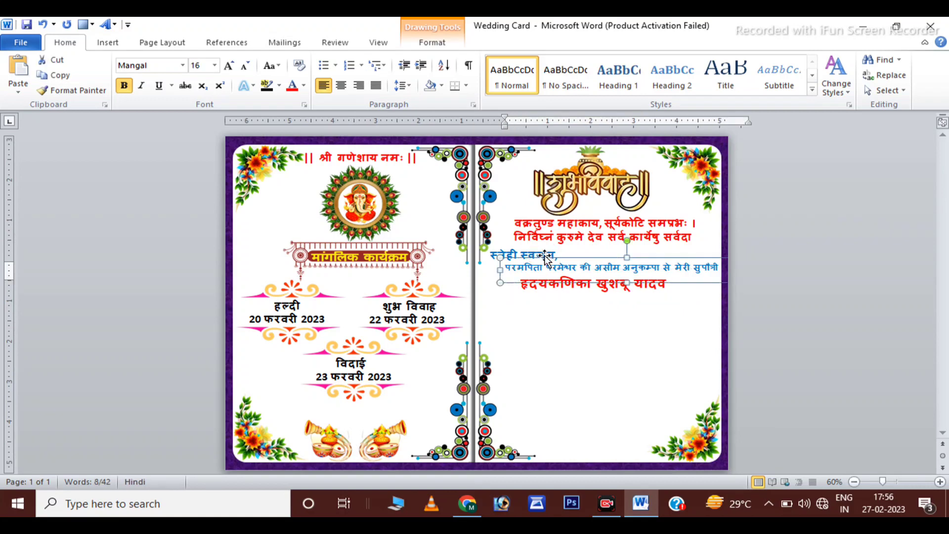
key("ctrl+v")
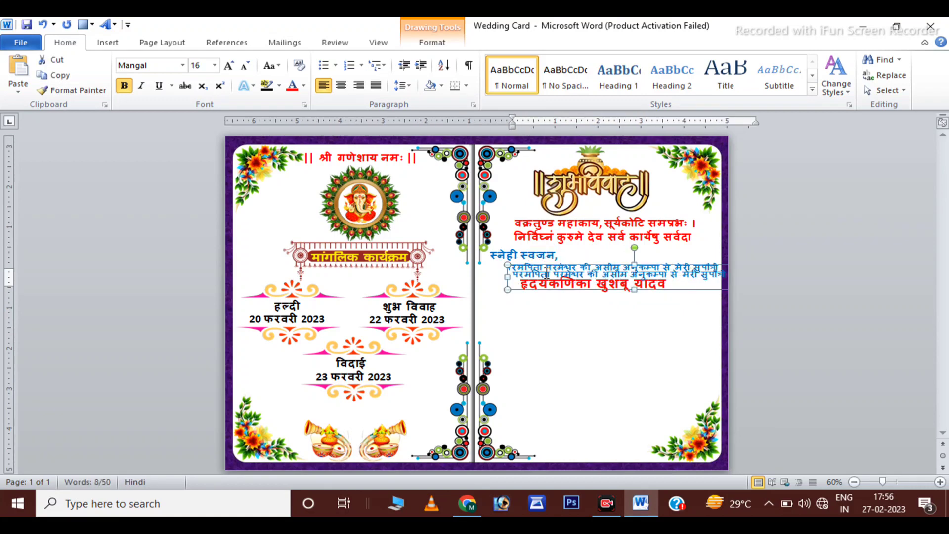
left_click_drag(525, 292, 495, 330)
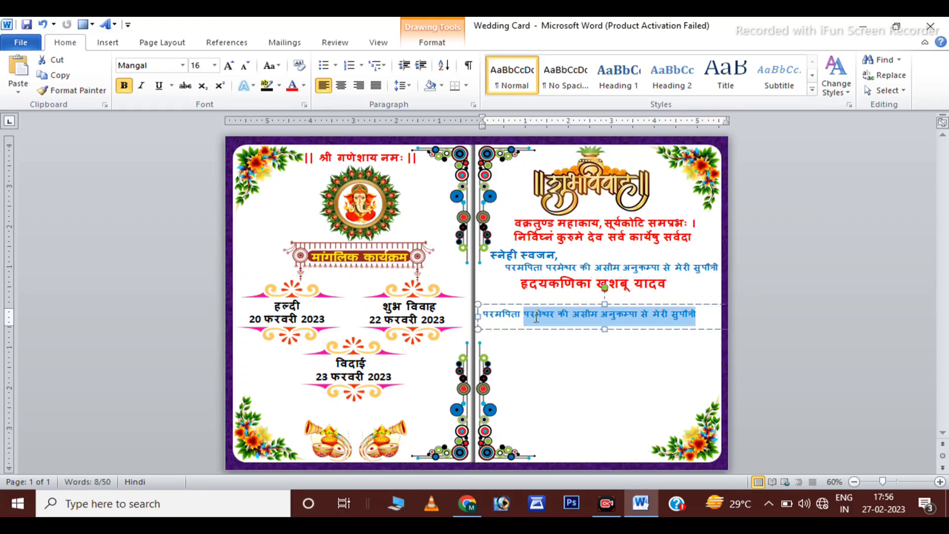
left_click_drag(702, 317, 500, 319)
key("Delete")
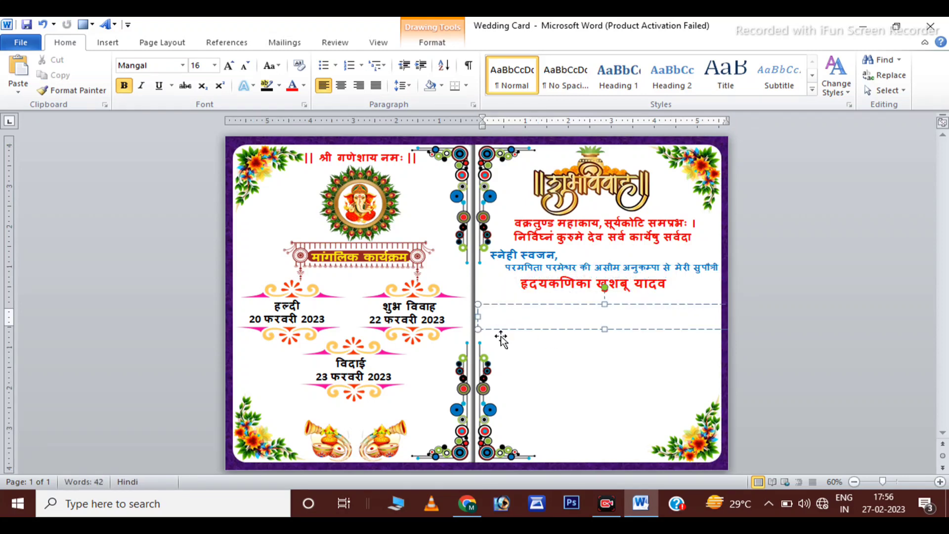
key("ctrl+v")
left_click(683, 305)
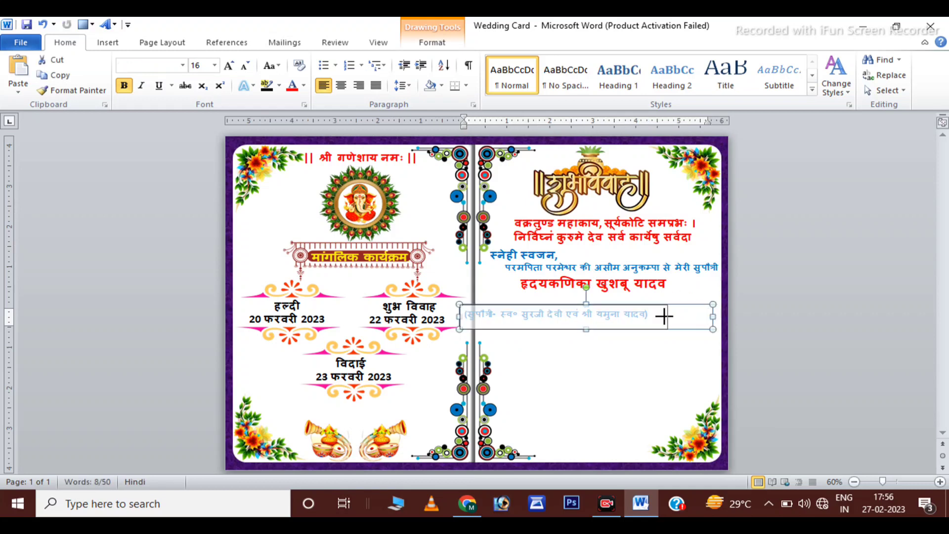
mouse_move(683, 304)
left_mouse_down()
mouse_move(655, 293)
mouse_move(664, 291)
left_mouse_up()
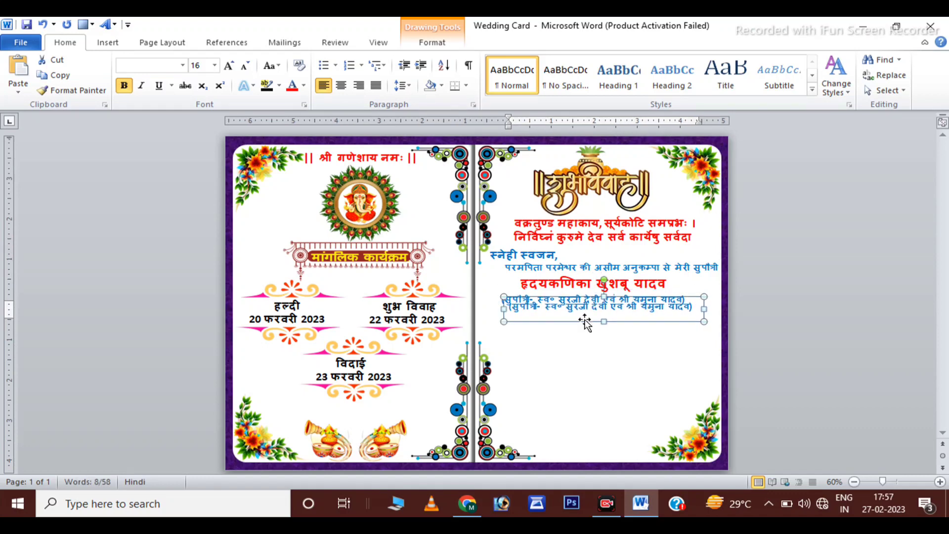
- Duplicate it for the parents line, then place a copy of the red name below
left_click_drag(634, 316, 629, 335)
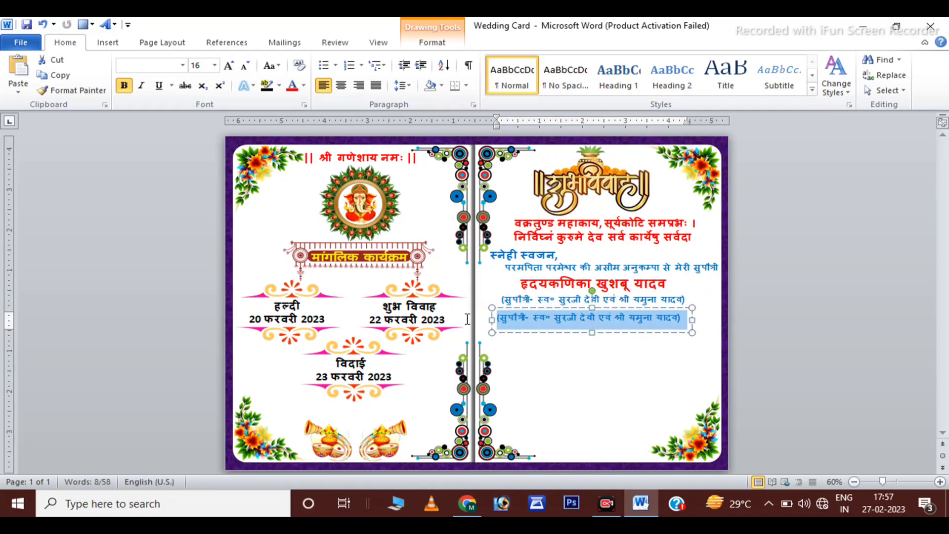
left_click_drag(691, 322, 717, 321)
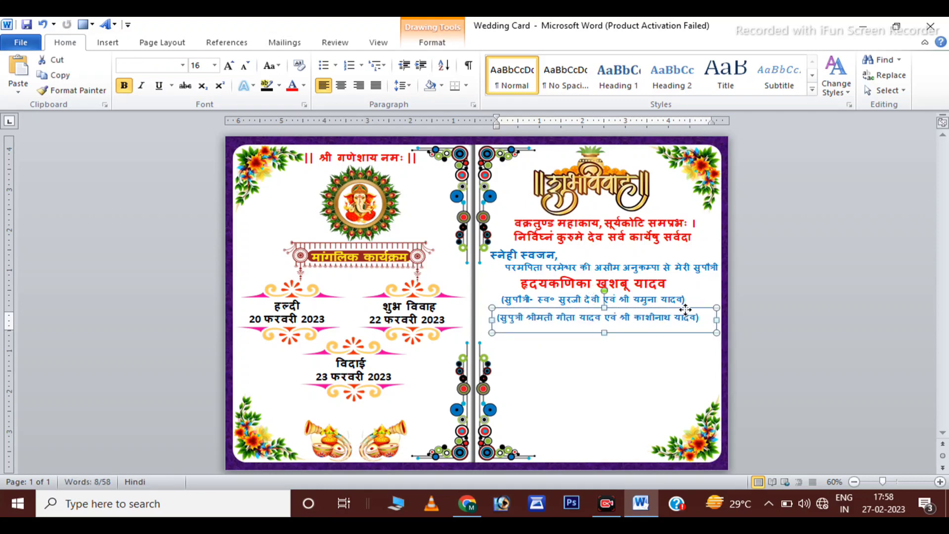
left_click_drag(686, 312, 684, 308)
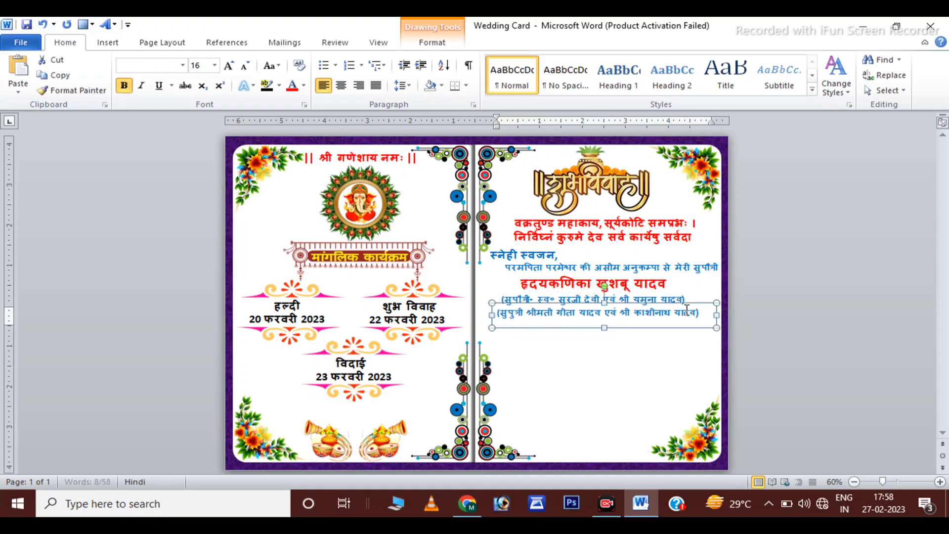
key("ctrl+Left")
key("ctrl+Left")
key("ctrl+Left")
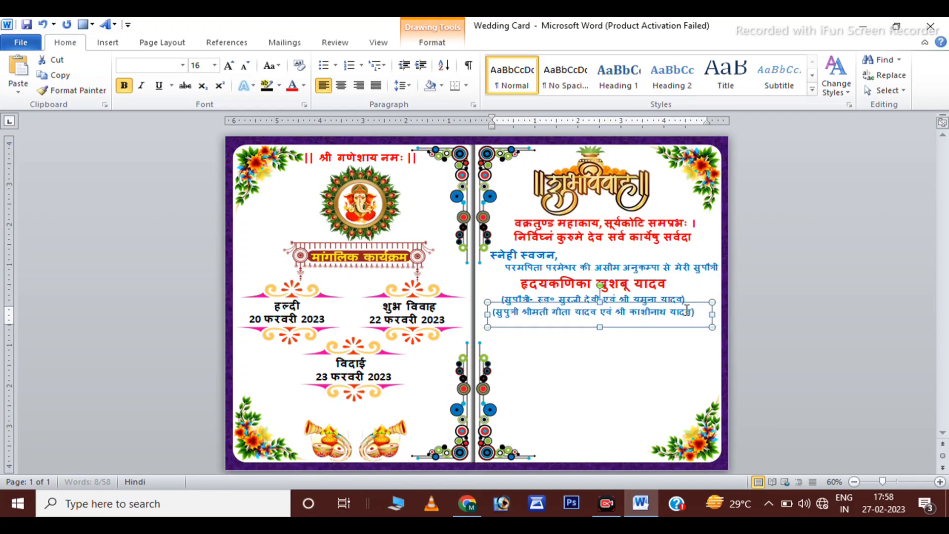
key("ctrl+Left")
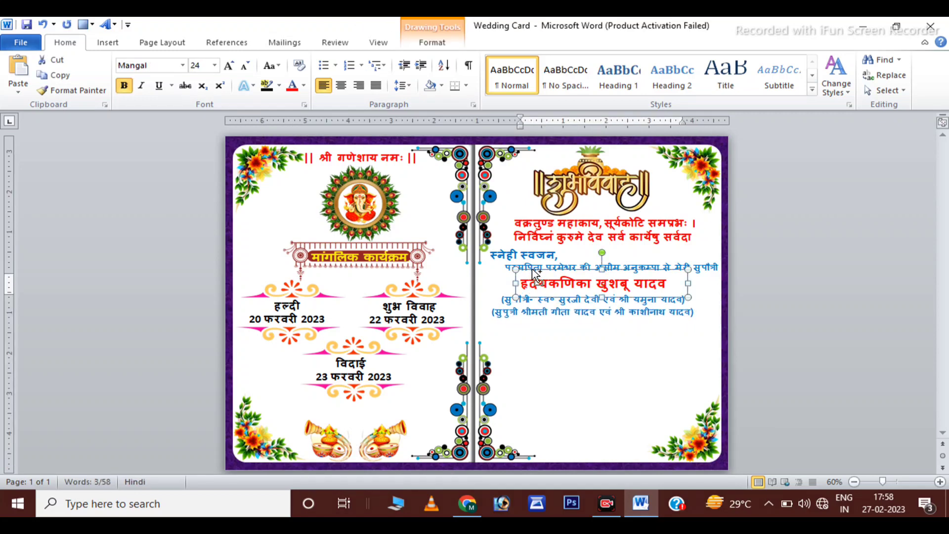
left_click_drag(533, 280, 536, 287)
left_click_drag(536, 361, 541, 352)
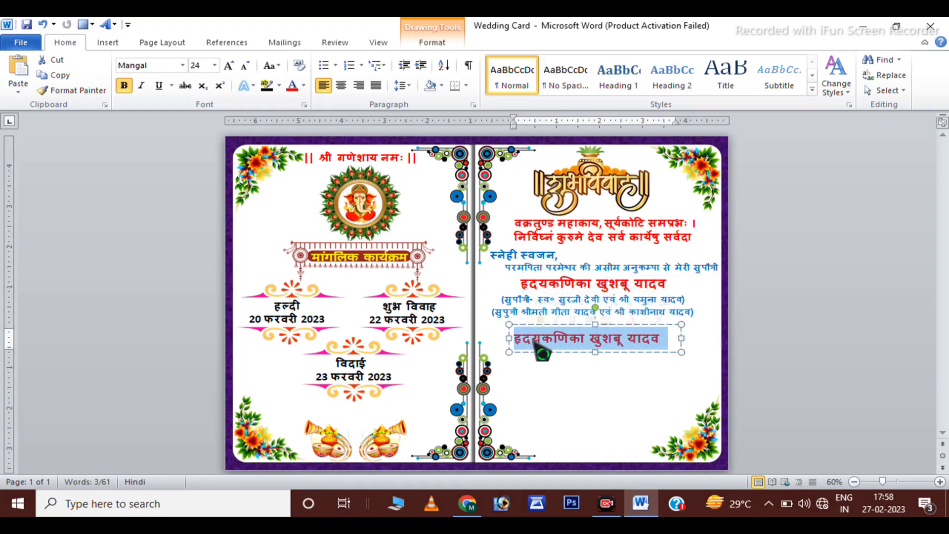
- Replace the copied name with the groom's name and nudge it into position
key("BackSpace")
type("हृदयांश अर्पित यादव")
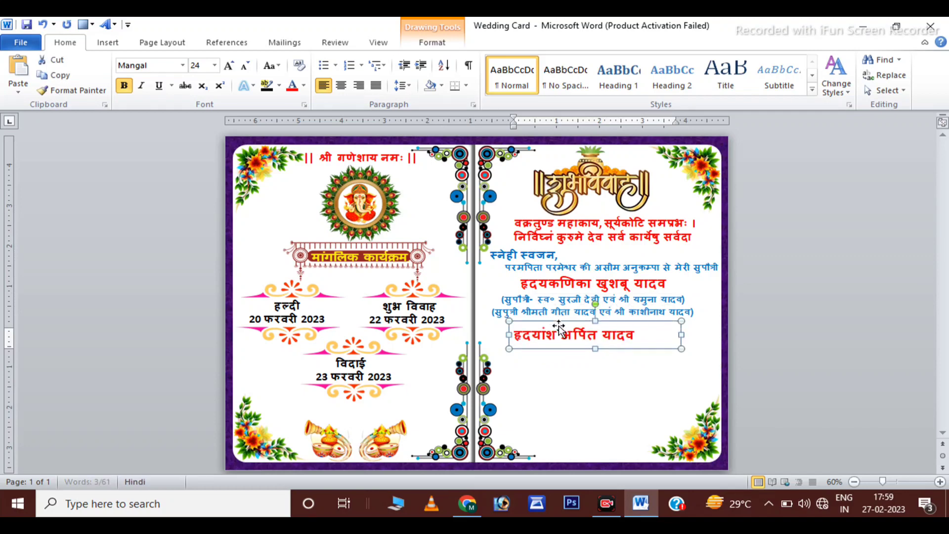
key("Right")
key("Right")
key("Right")
key("Right")
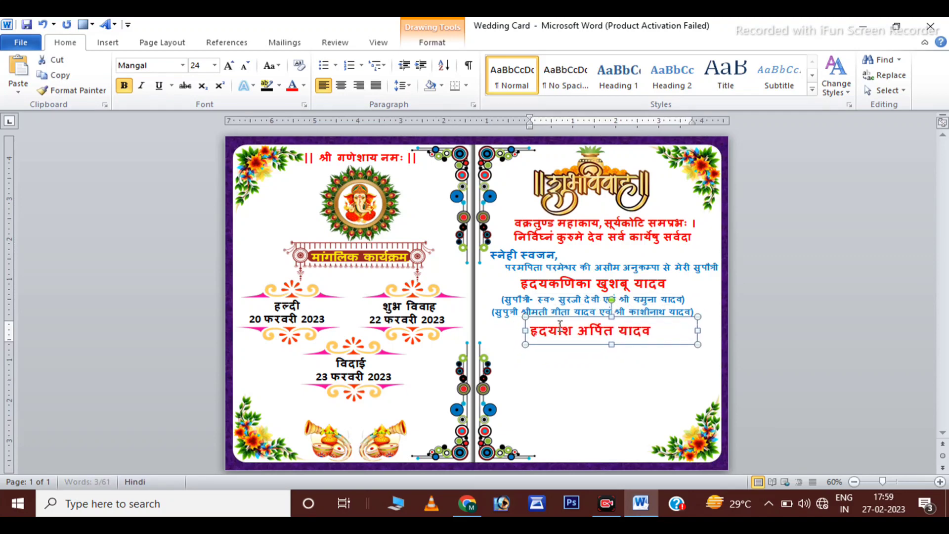
key("Up")
- Duplicate the family-lines box below the groom's name and fill in his grandparents line
left_click(509, 310)
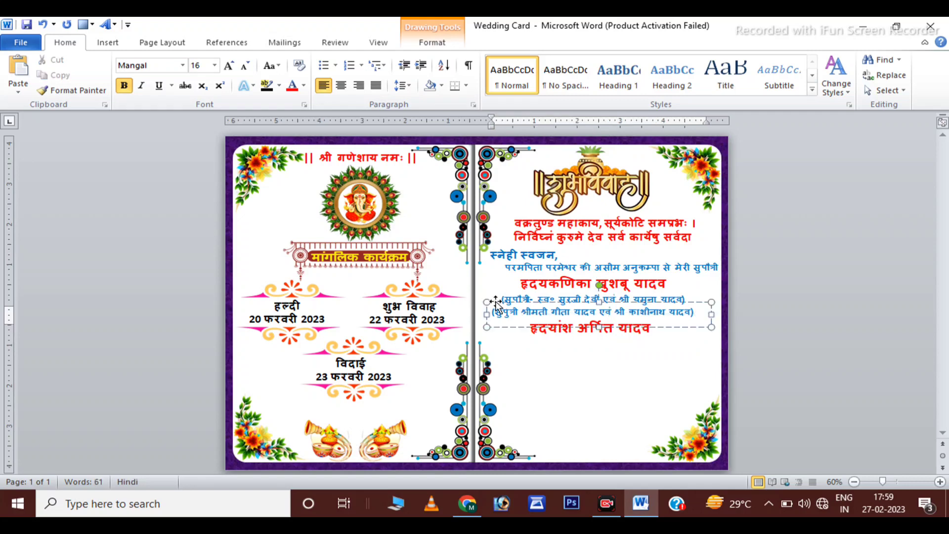
left_click_drag(498, 306, 505, 356)
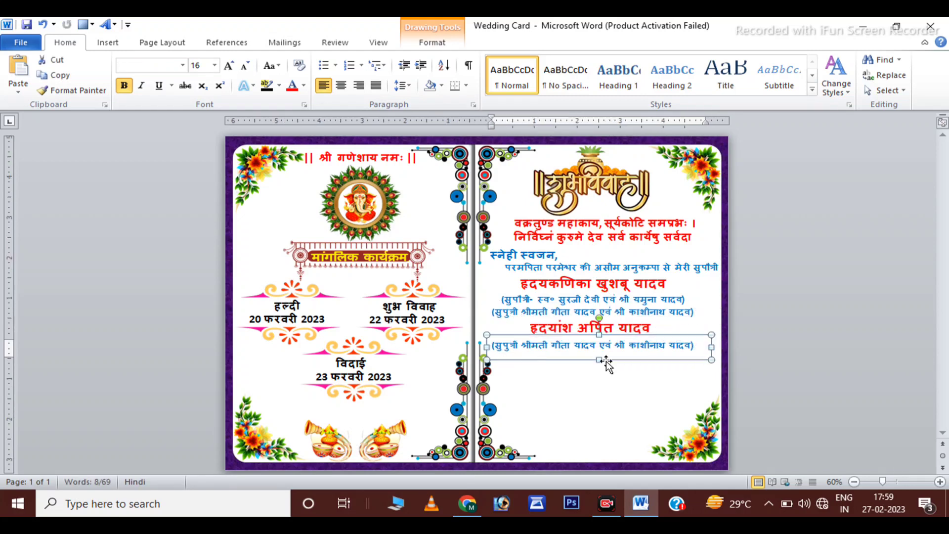
left_click_drag(604, 364, 502, 371)
key("Delete")
key("ctrl+v")
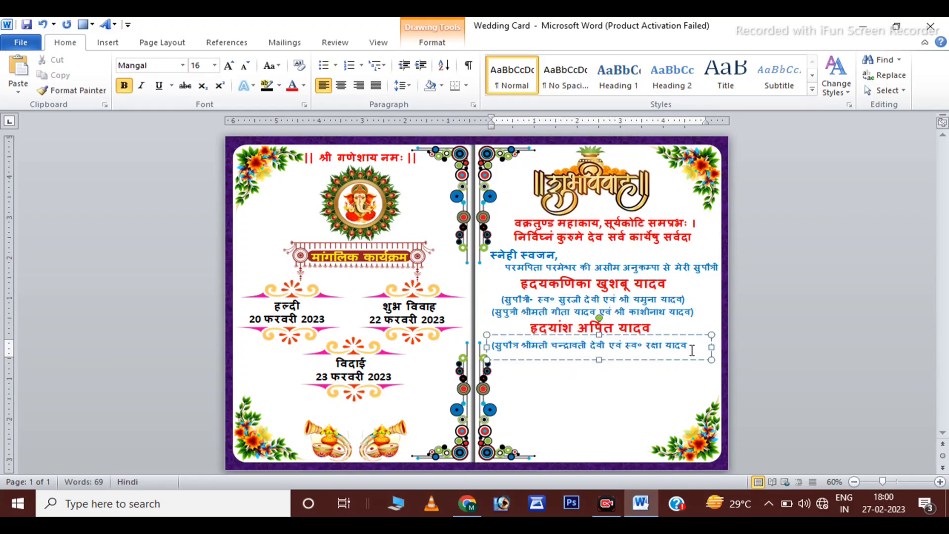
type(")")
left_click(631, 336)
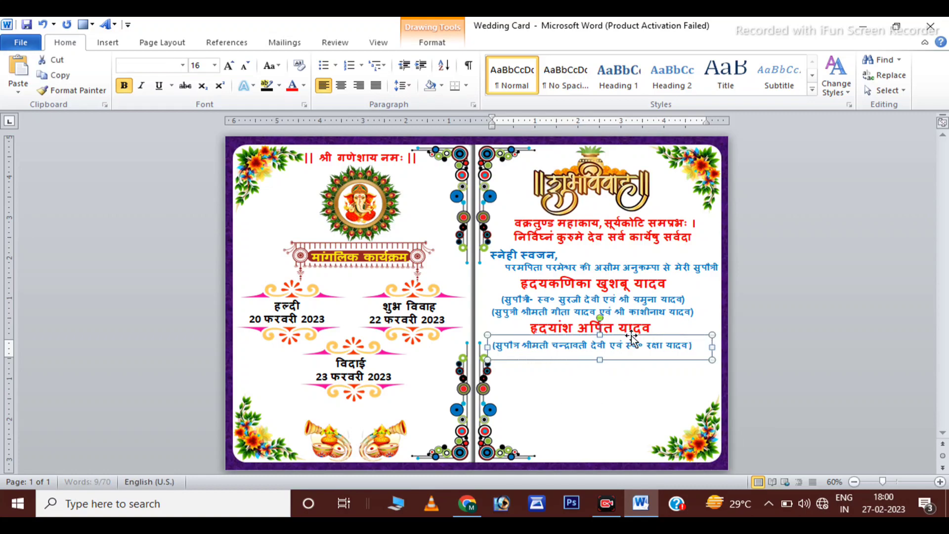
key("Right")
key("Right")
key("Up")
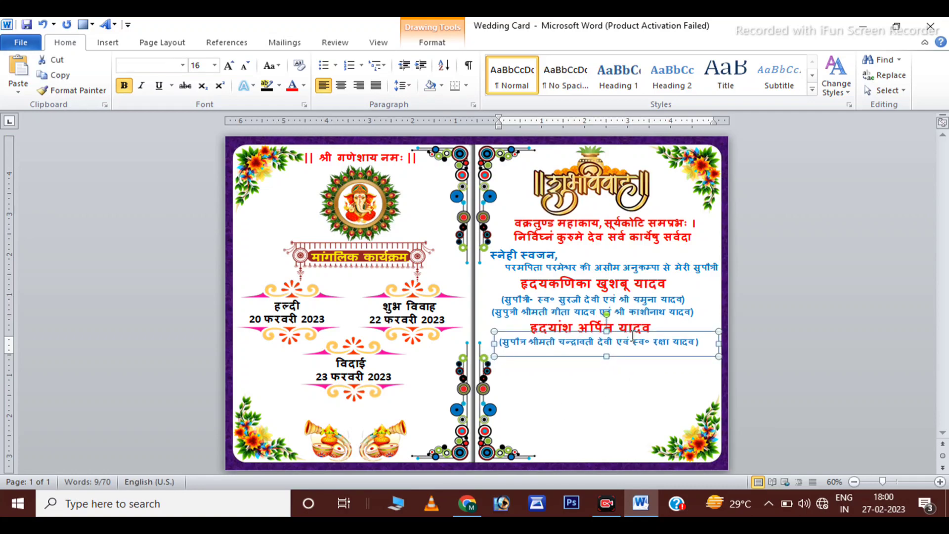
- Replace the box's second line with the groom's parents' names
left_click(560, 368)
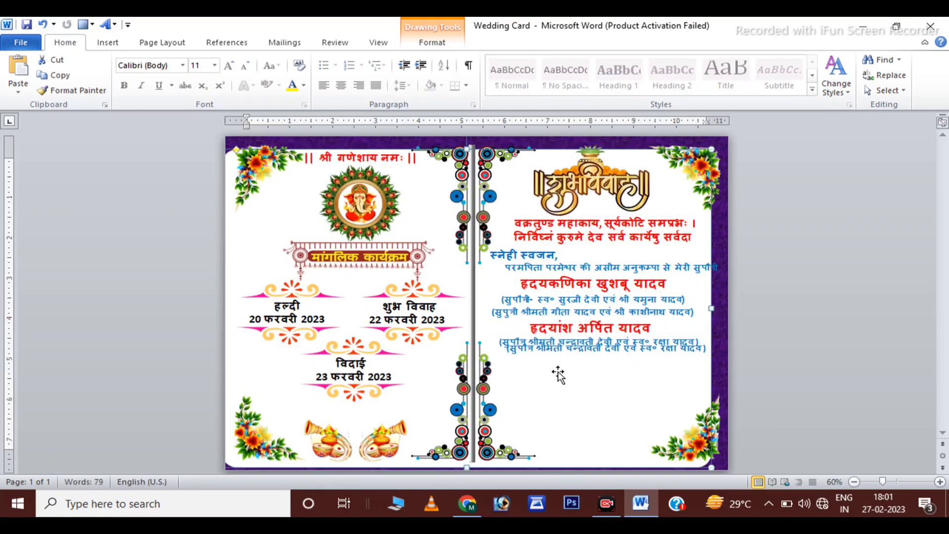
left_click(578, 363)
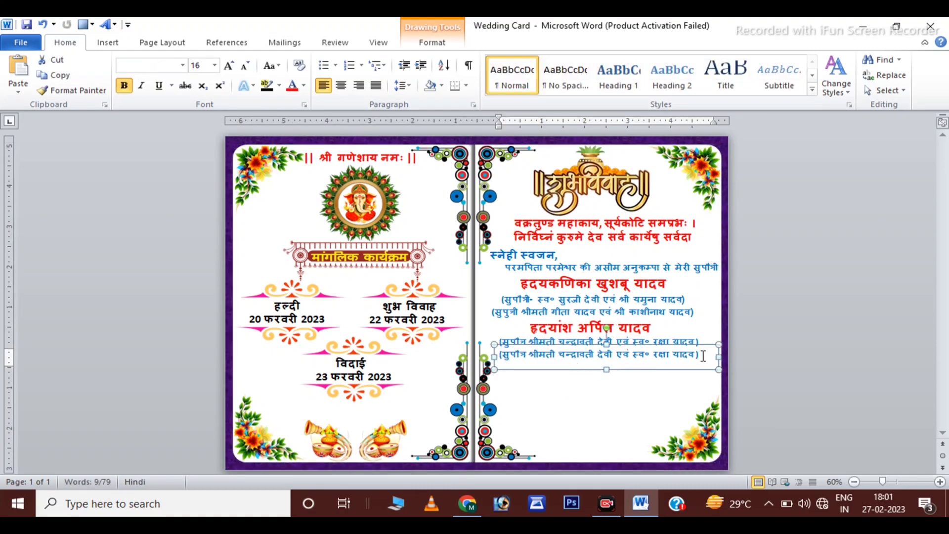
triple_click(517, 355)
key("Delete")
type("(सुपुत्र")
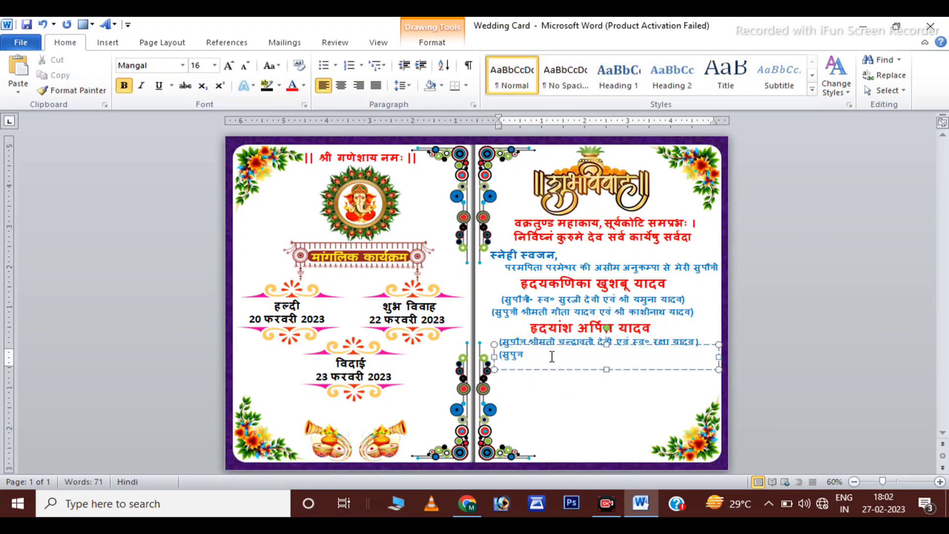
type("स्व० शोभा यादव एवं श्री विजय बहादुर यादव)")
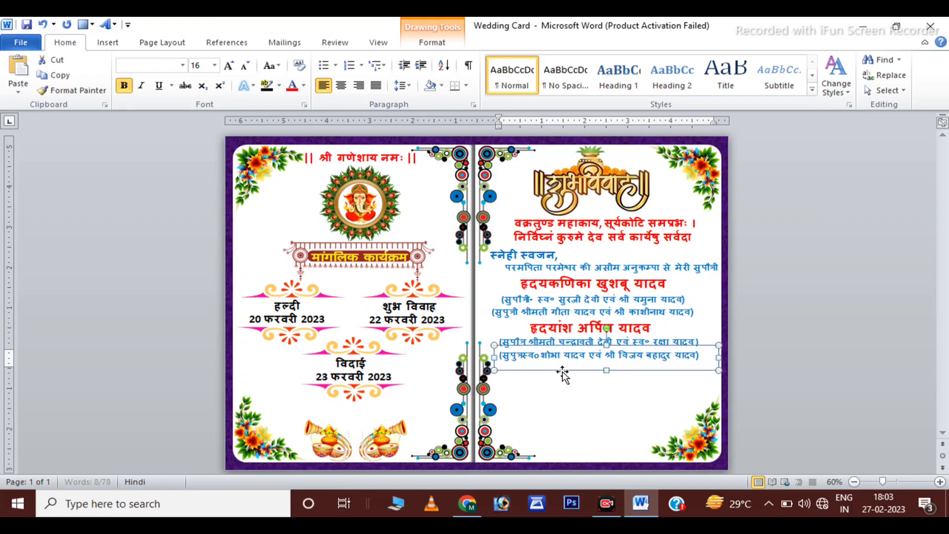
- Shift the groom's name and family boxes lower, leaving a gap beneath the bride's family lines
left_click_drag(562, 371, 561, 386)
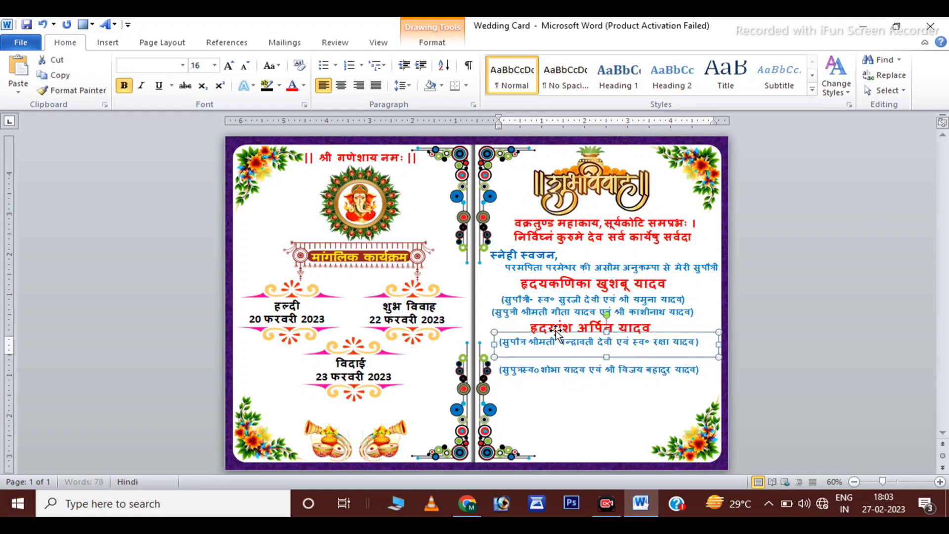
key("Up")
key("Up")
key("Up")
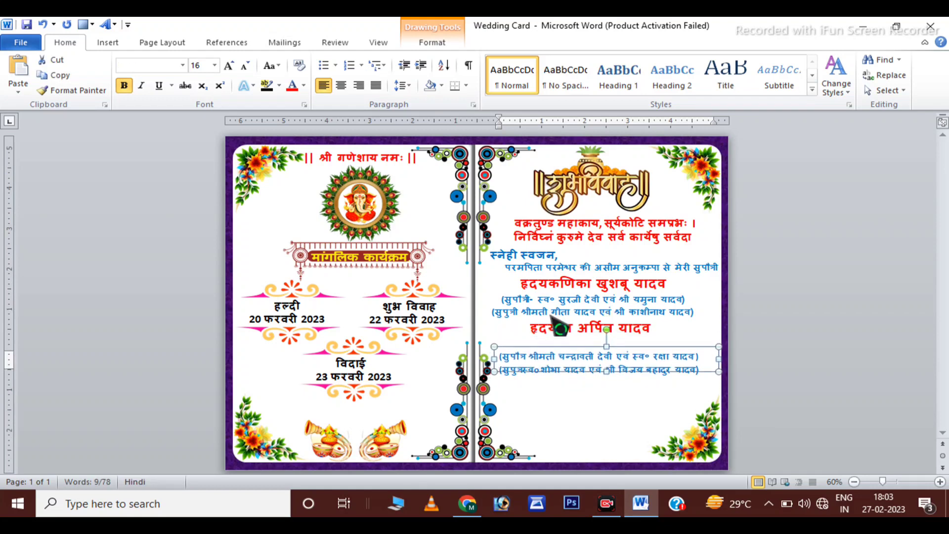
mouse_move(557, 332)
left_mouse_down()
mouse_move(553, 342)
mouse_move(565, 329)
left_mouse_up()
left_click(563, 327)
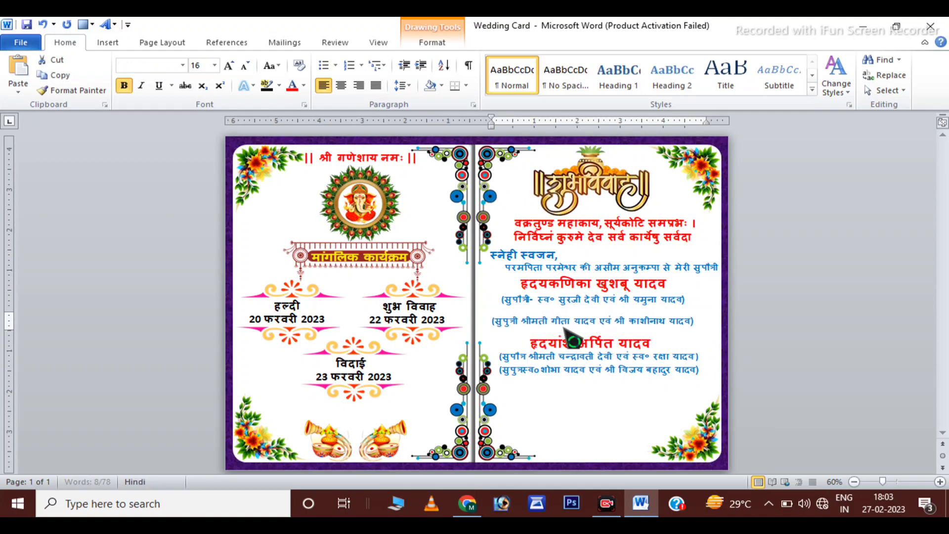
left_click_drag(564, 328, 565, 327)
left_click(567, 332)
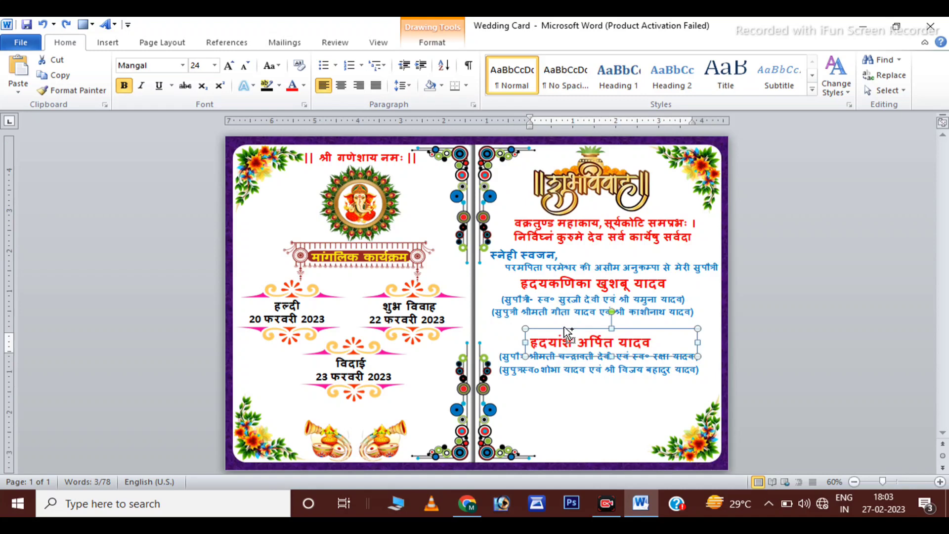
left_click(569, 405)
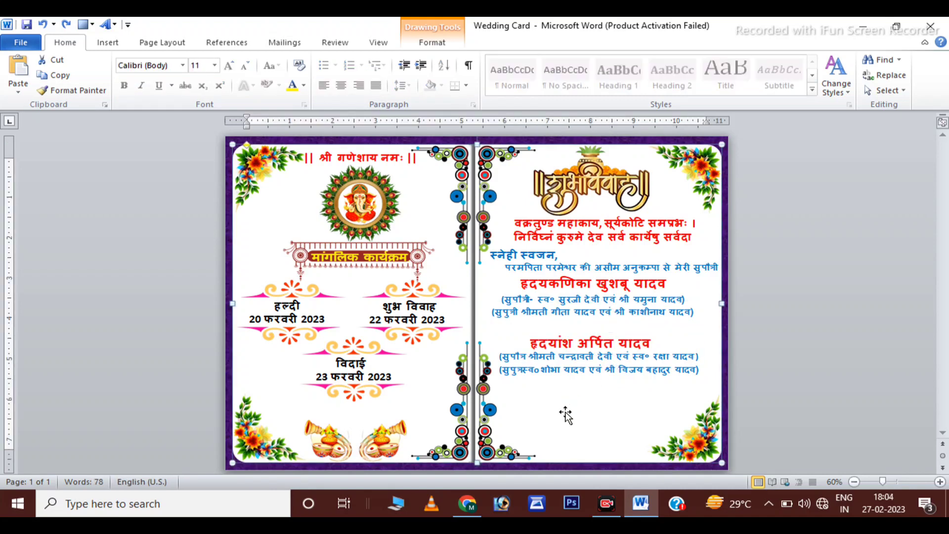
left_click(108, 42)
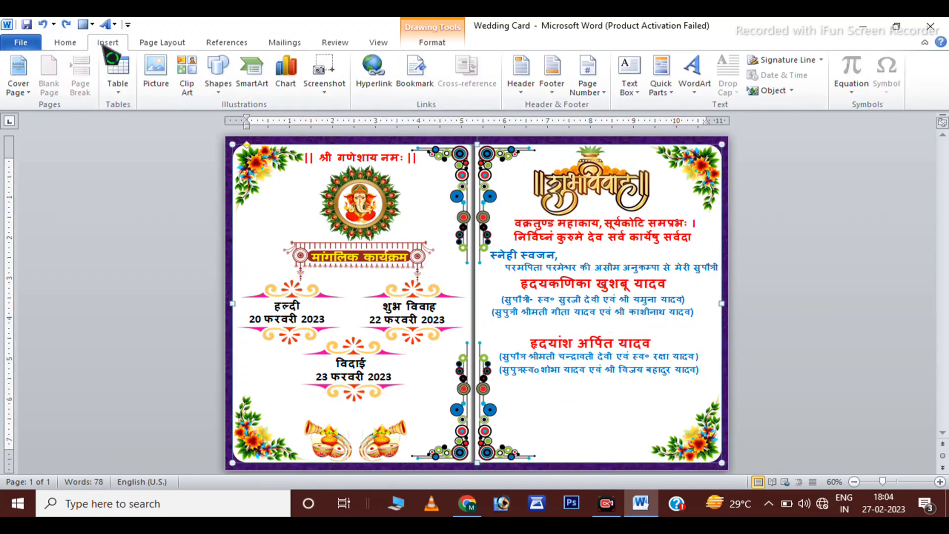
- Insert the picture PhotoRoom-20230127_094102 into the card
left_click(154, 69)
scroll(297, 203, "down", 2)
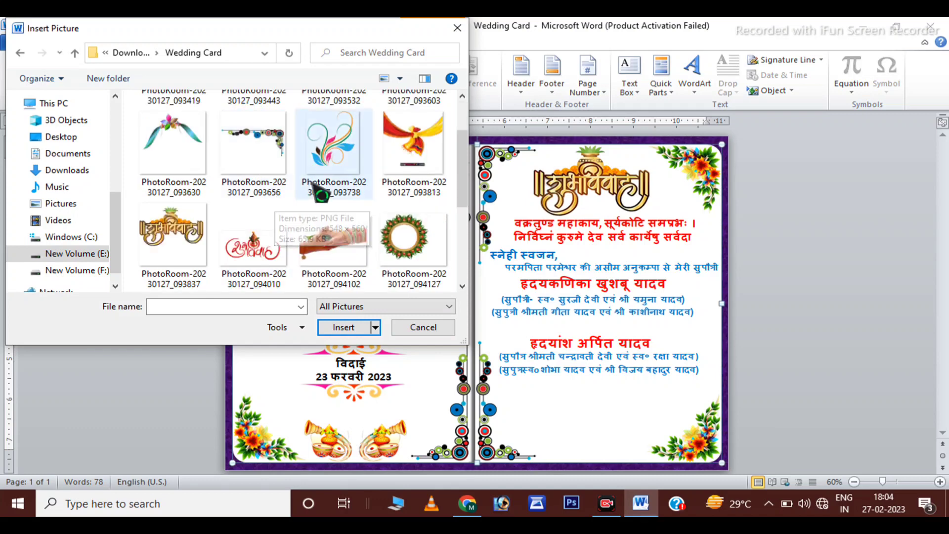
scroll(338, 250, "down", 1)
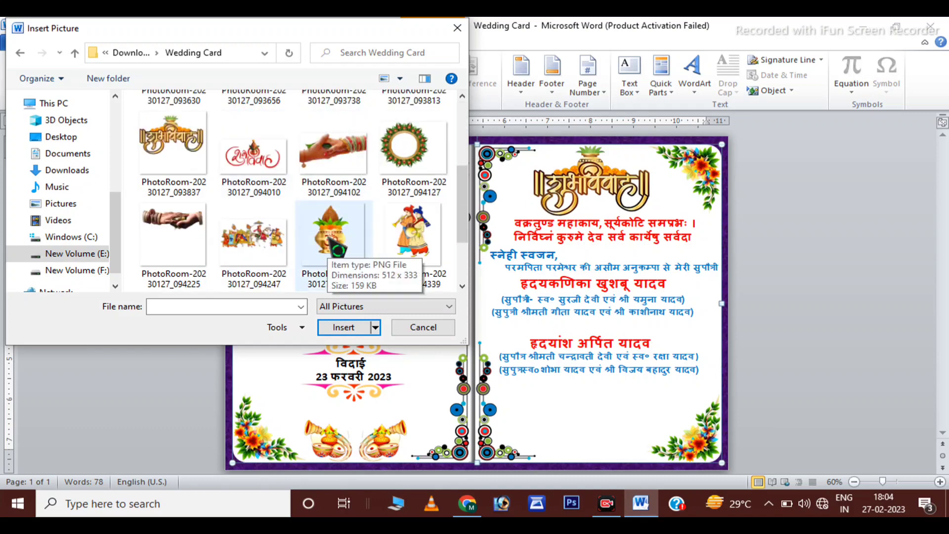
scroll(339, 253, "down", 1)
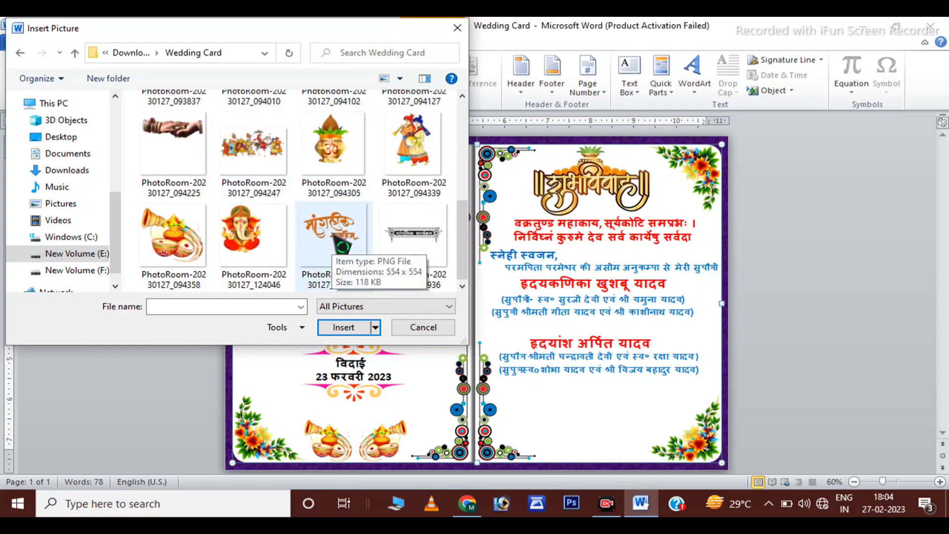
scroll(340, 252, "up", 2)
left_click(340, 242)
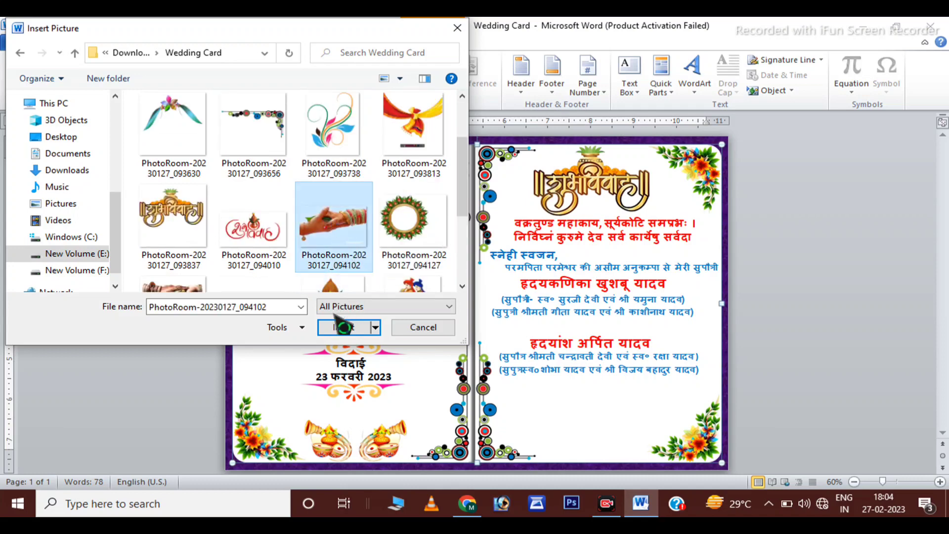
left_click(344, 327)
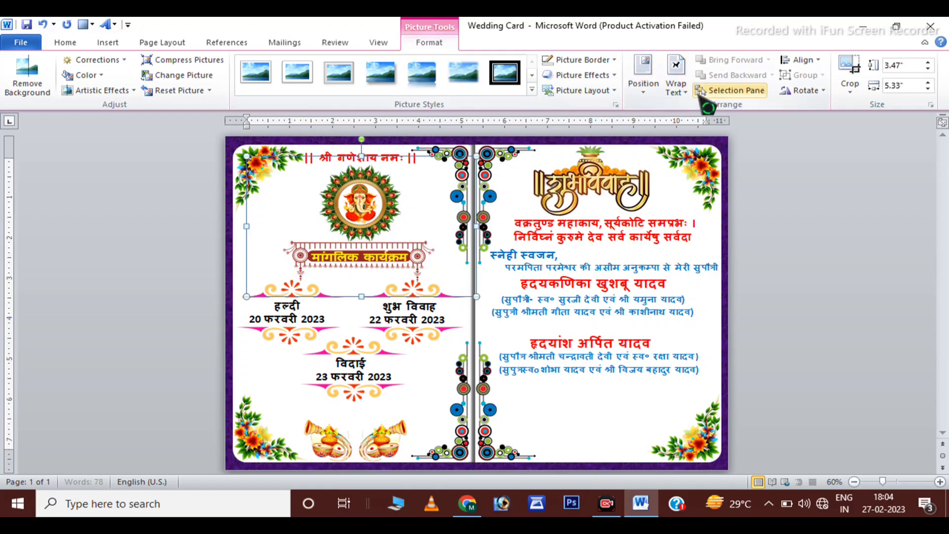
- Set the picture to In Front of Text and shrink it into the gap above the groom's name
left_click(679, 89)
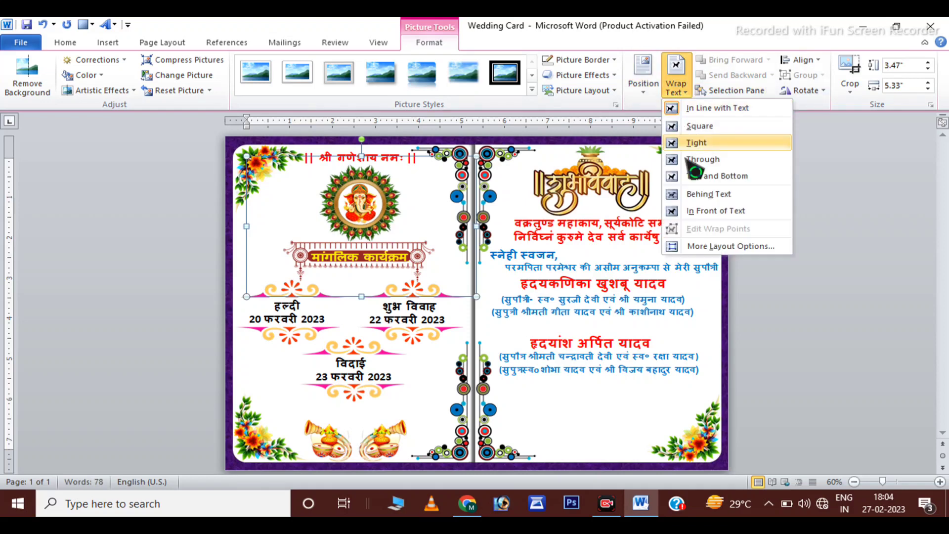
left_click(697, 212)
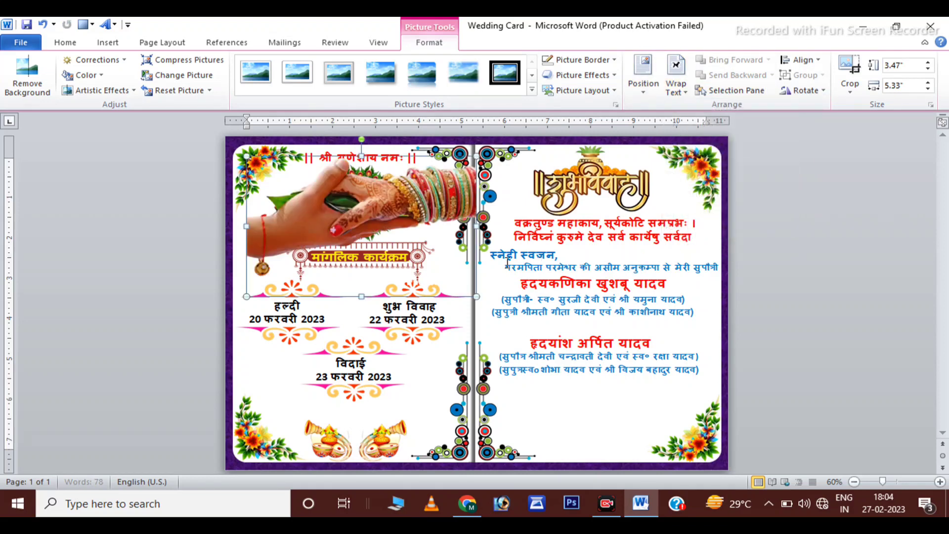
mouse_move(476, 296)
left_mouse_down()
mouse_move(328, 205)
mouse_move(594, 311)
mouse_move(591, 330)
left_mouse_up()
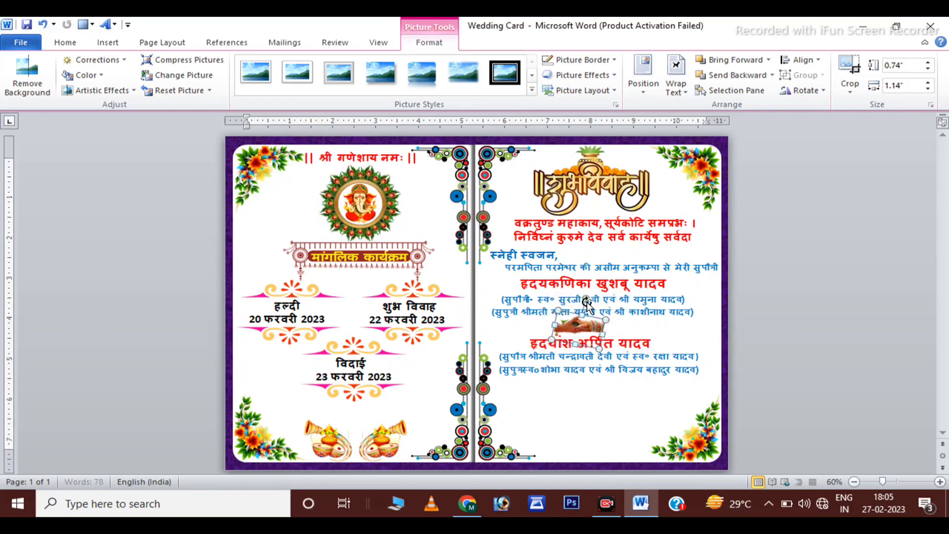
- Copy the groom's name text box and place the copy beside the joined-hands picture
left_click(699, 341)
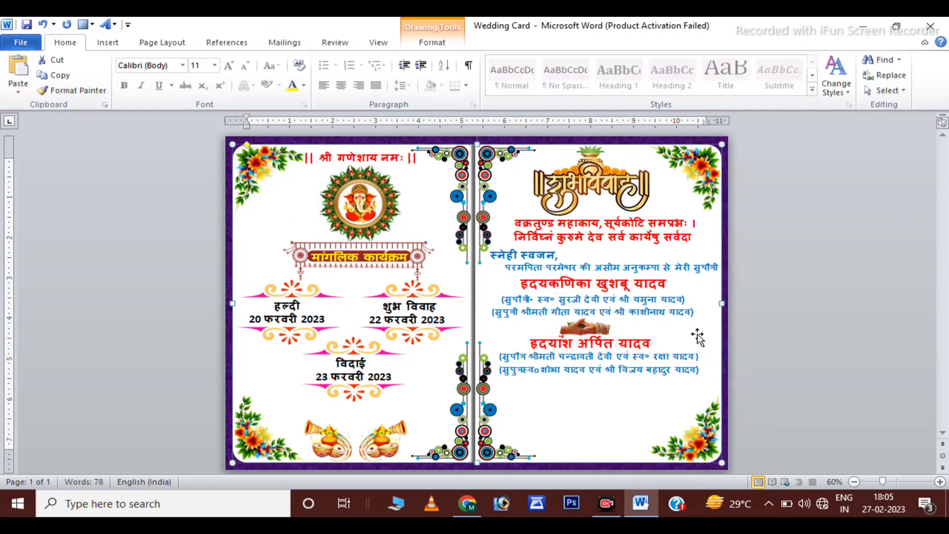
left_click(596, 334)
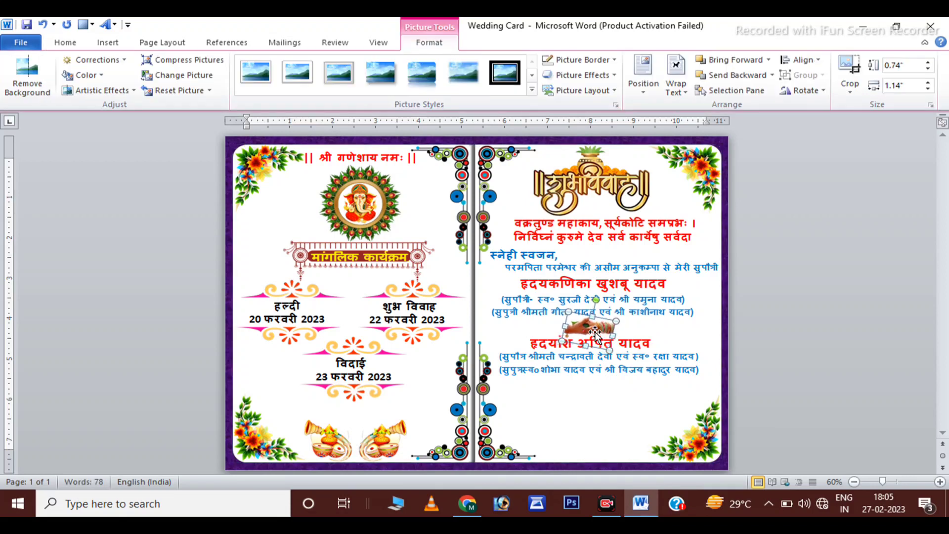
left_click(633, 341)
left_click_drag(634, 341, 640, 360)
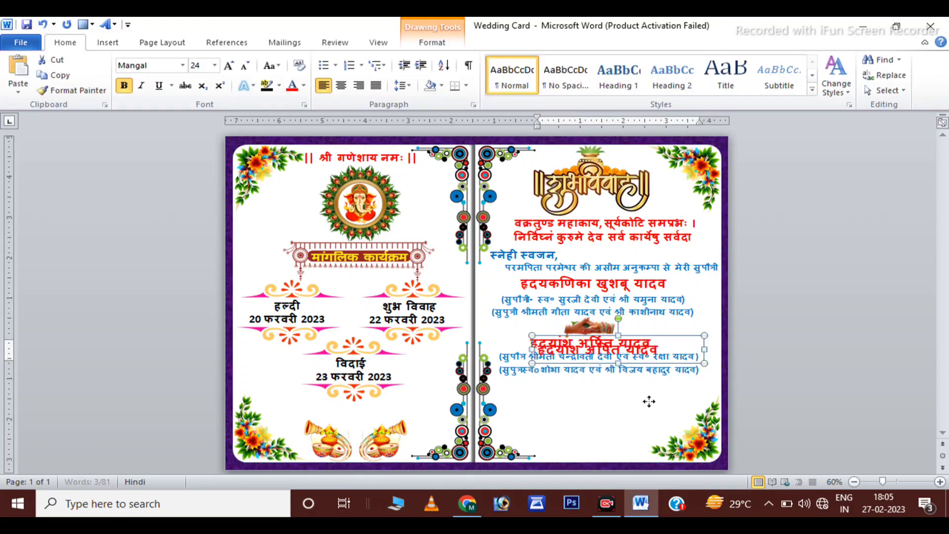
left_click_drag(649, 401, 655, 396)
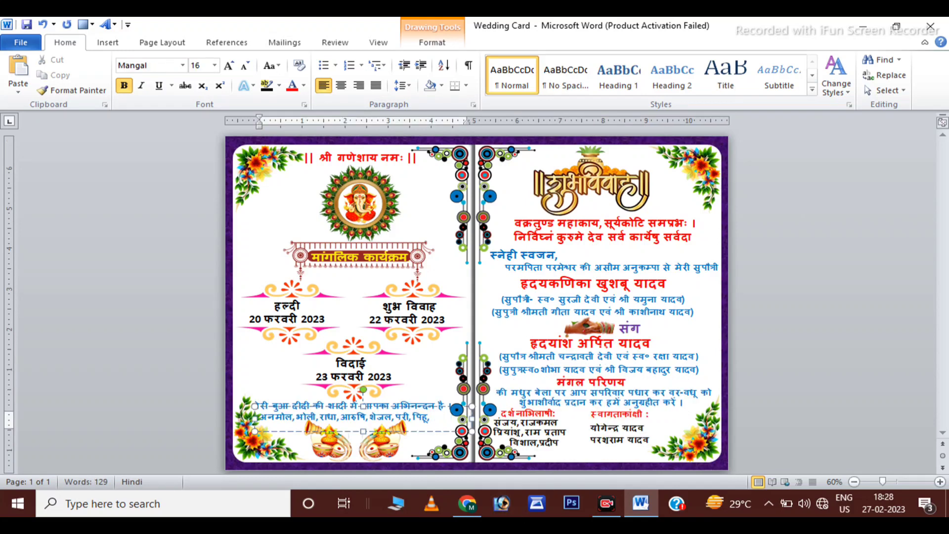
- Nudge the bottom-left welcome note two steps right and save the card
left_click(417, 432)
key("Right")
key("Right")
key("Right")
key("Right")
key("Right")
key("Right")
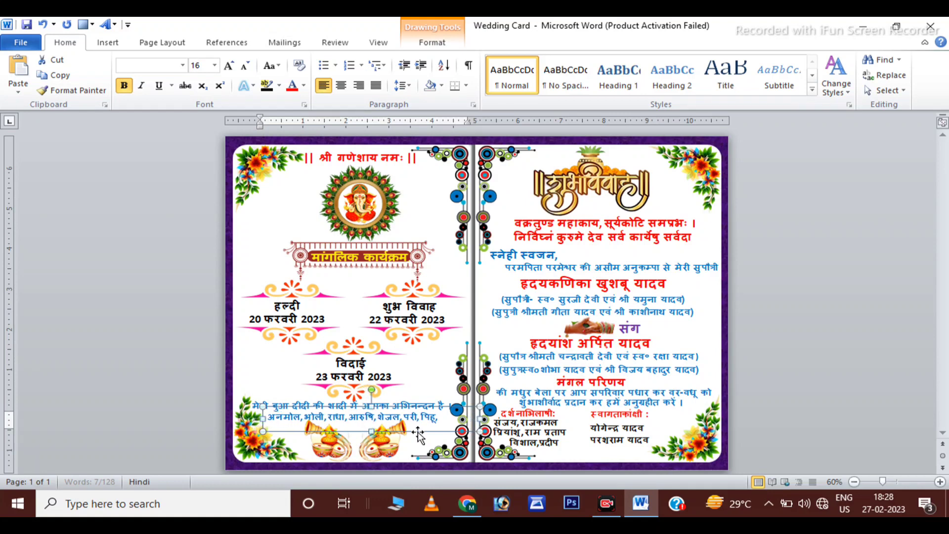
key("Right")
key("Right")
key("Right")
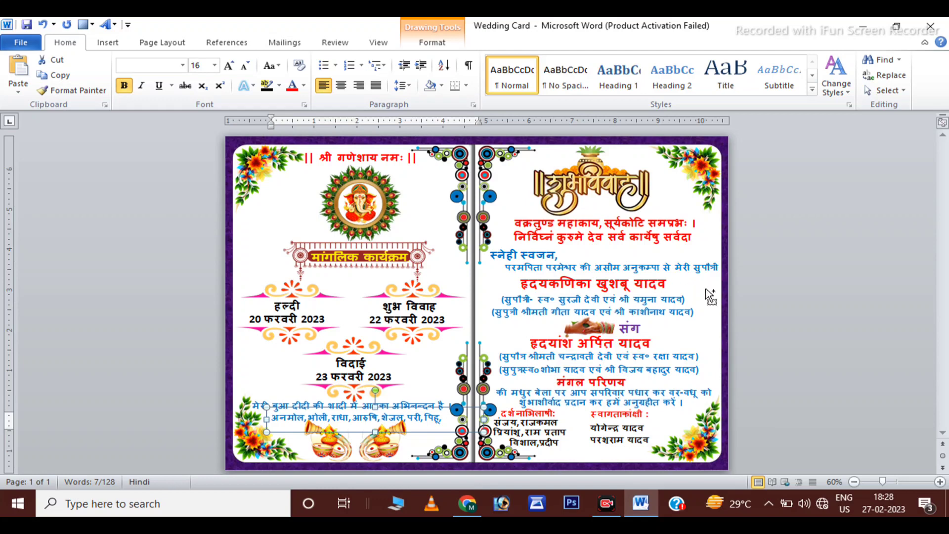
key("ctrl+s")
left_click(775, 315)
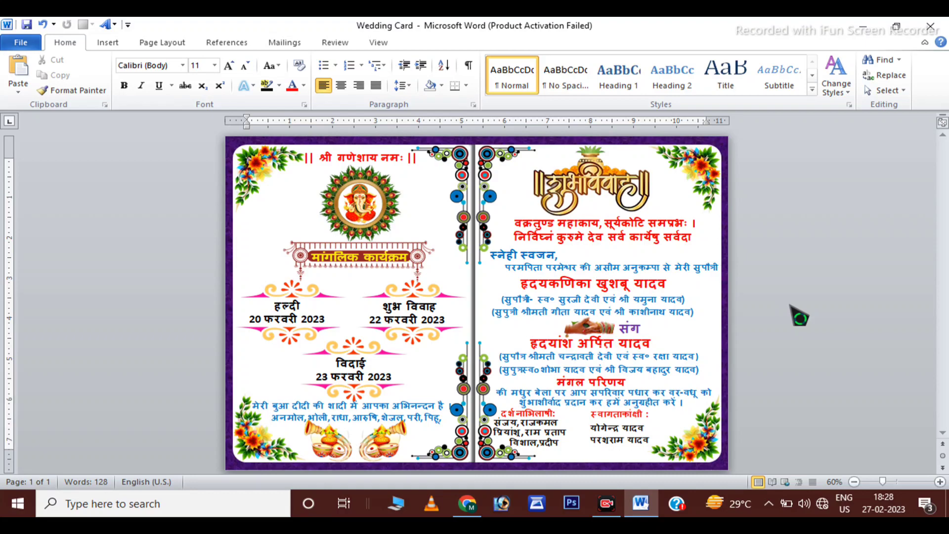